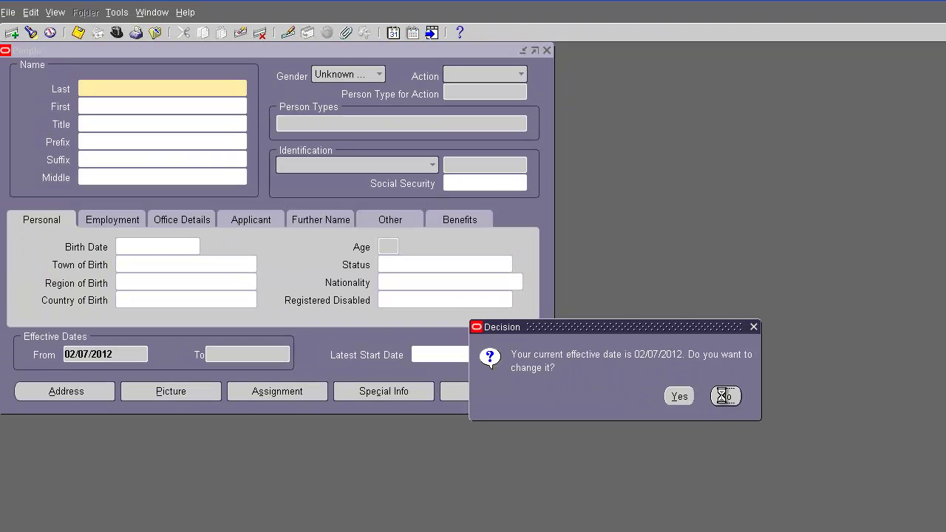
Step: Keep the 02/07/2012 effective date when the People form prompts to change it
{"action": "left_click", "coordinate": [724, 397]}
Step: Search Find Person by employee number to load the employee's record
{"action": "left_click", "coordinate": [327, 250]}
{"action": "type", "text": "199"}
{"action": "key", "text": "Return"}
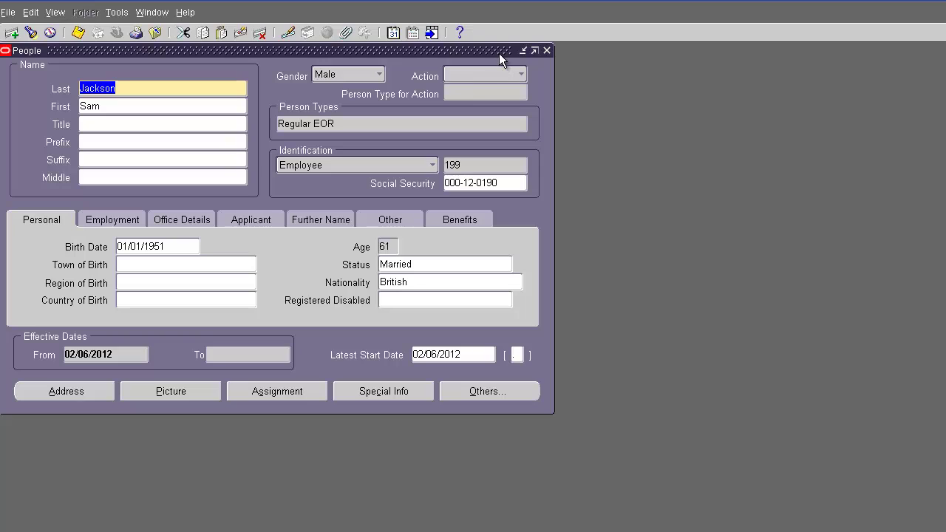
Step: Open Form Personalizations via Help > Diagnostics > Custom Code > Personalize
{"action": "left_click", "coordinate": [184, 13]}
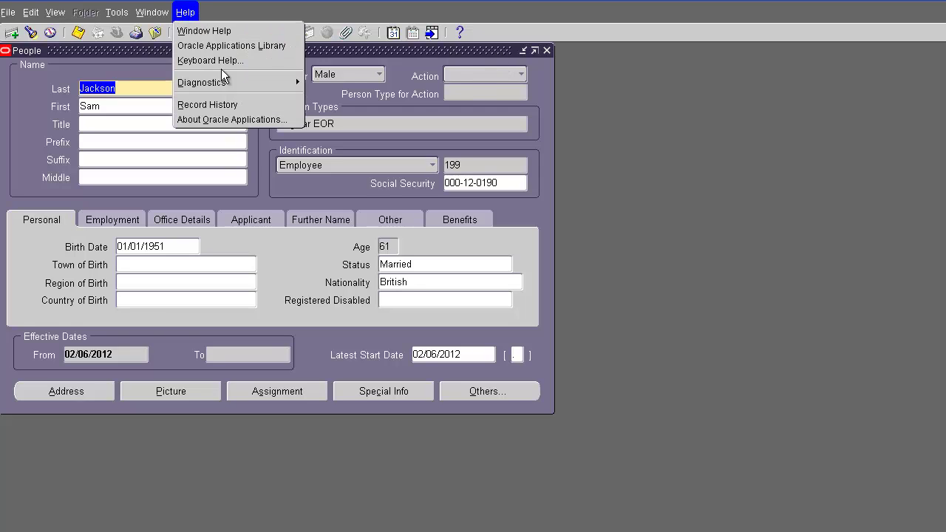
{"action": "mouse_move", "coordinate": [225, 86]}
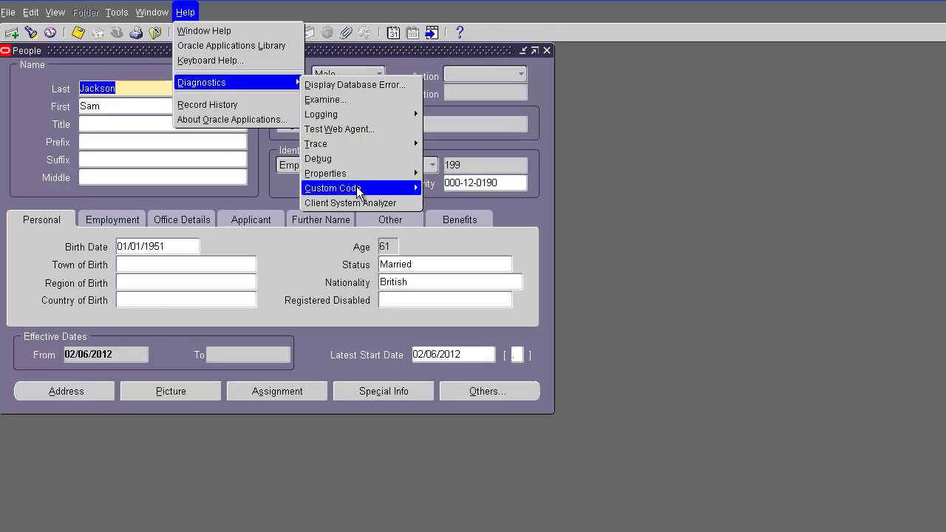
{"action": "mouse_move", "coordinate": [379, 189]}
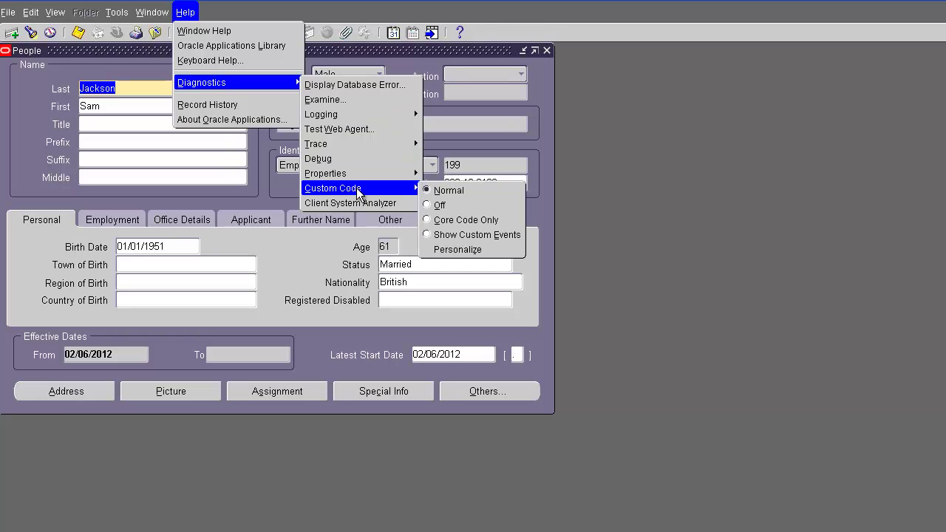
{"action": "left_click", "coordinate": [464, 250]}
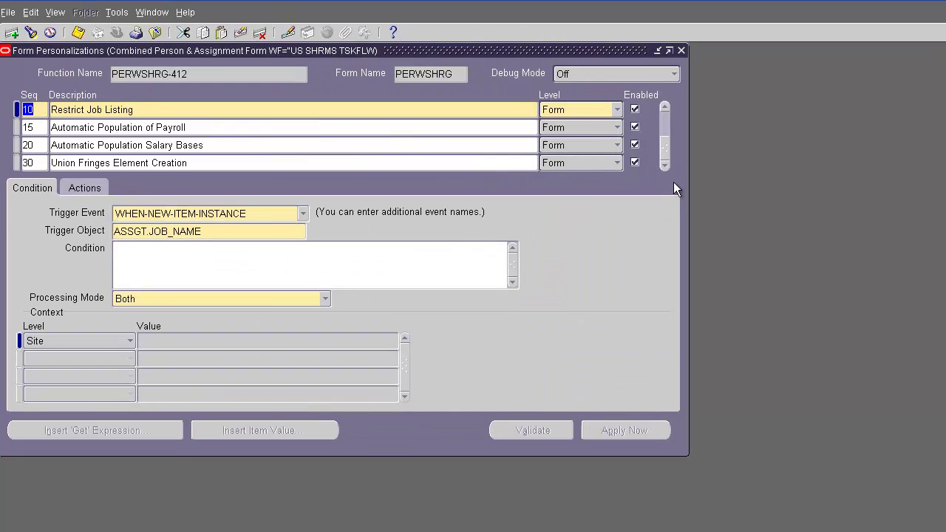
Step: Scroll the rules and select Seq 100 'Change prompt for Marital status'
{"action": "left_click", "coordinate": [664, 152]}
{"action": "left_click", "coordinate": [664, 164]}
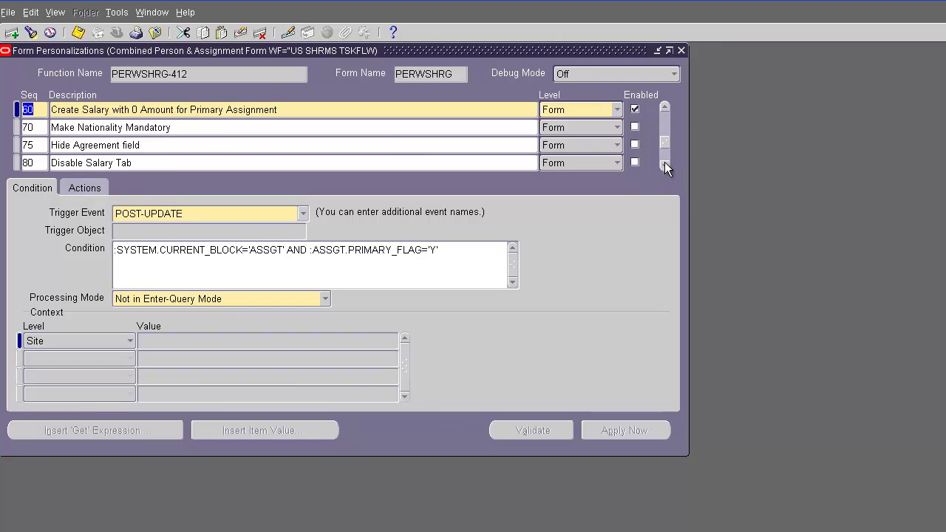
{"action": "left_click", "coordinate": [664, 164]}
{"action": "left_click", "coordinate": [664, 164]}
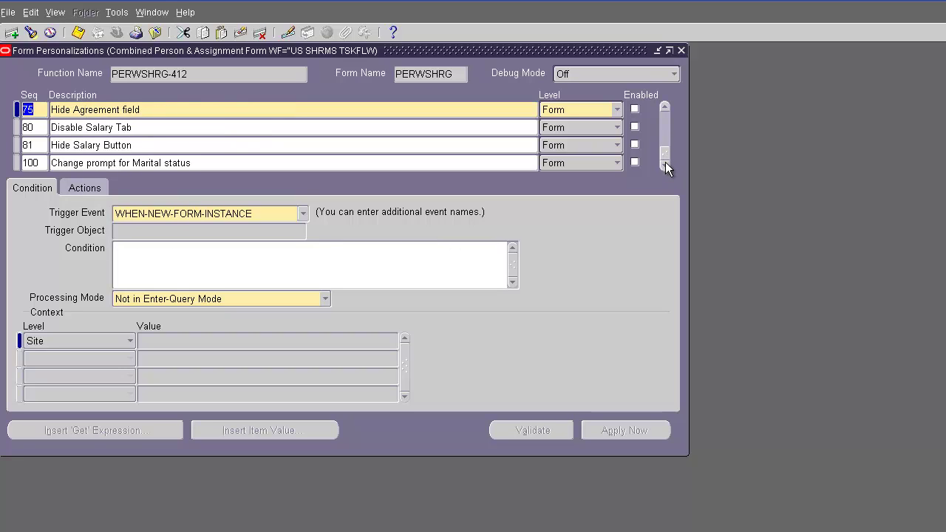
{"action": "left_click", "coordinate": [389, 161]}
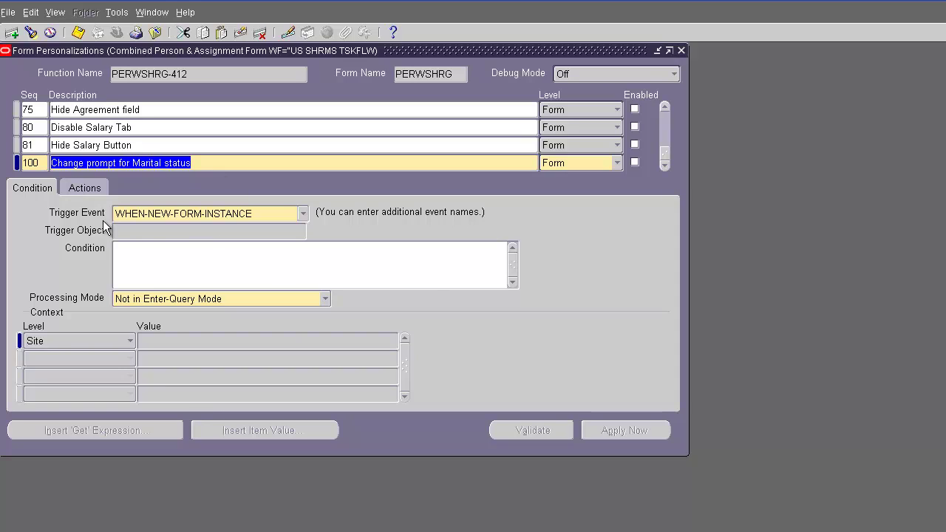
Step: Show the actions defined for the Seq 100 rule
{"action": "left_click", "coordinate": [83, 187]}
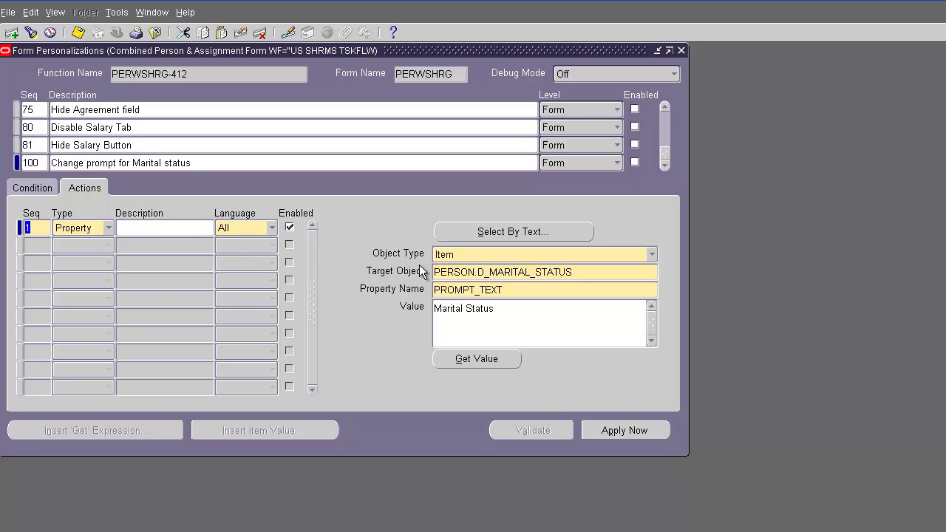
Step: Keep the action type as Property, check its target object, and move Personalizations aside
{"action": "left_click", "coordinate": [109, 227]}
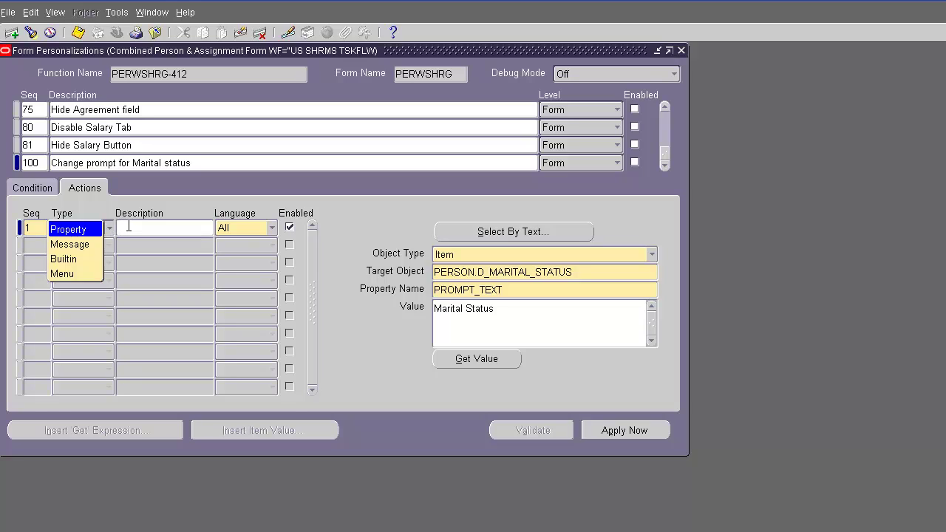
{"action": "left_click", "coordinate": [129, 226]}
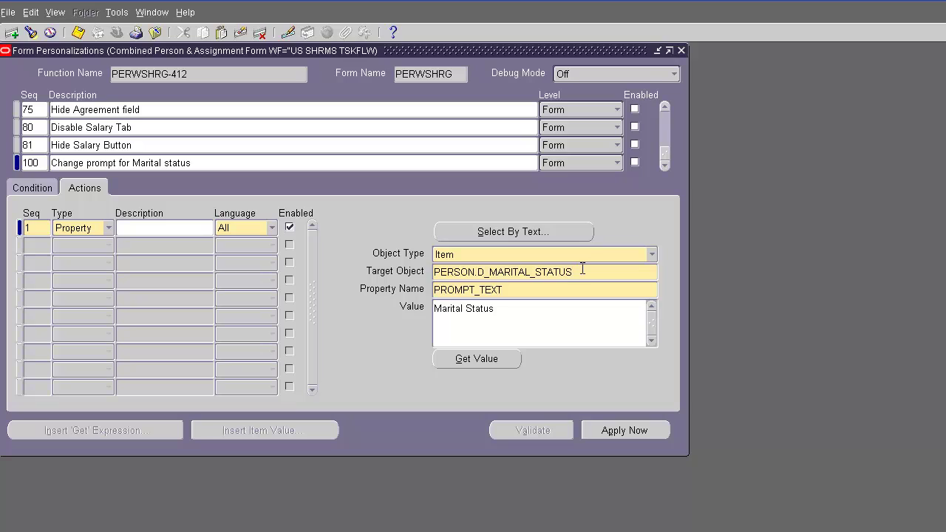
{"action": "left_click", "coordinate": [576, 272]}
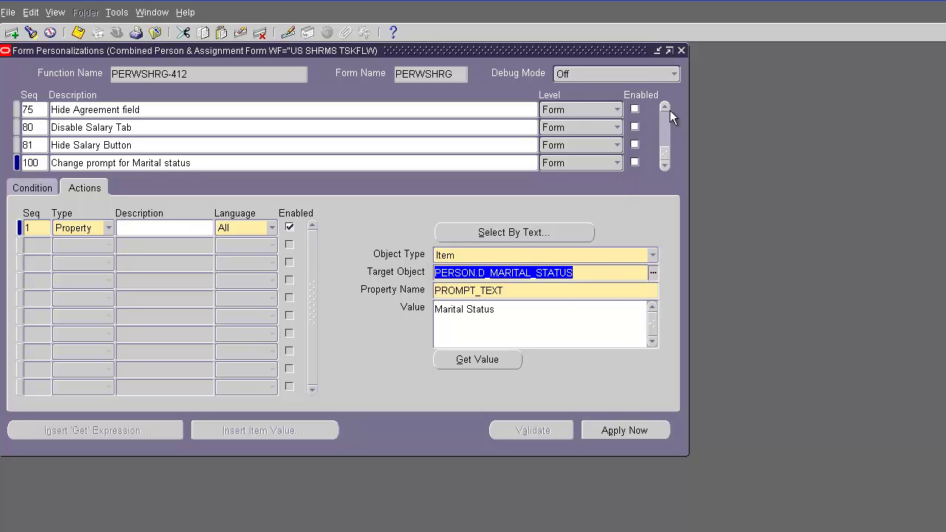
{"action": "left_click_drag", "start_coordinate": [606, 50], "coordinate": [945, 117]}
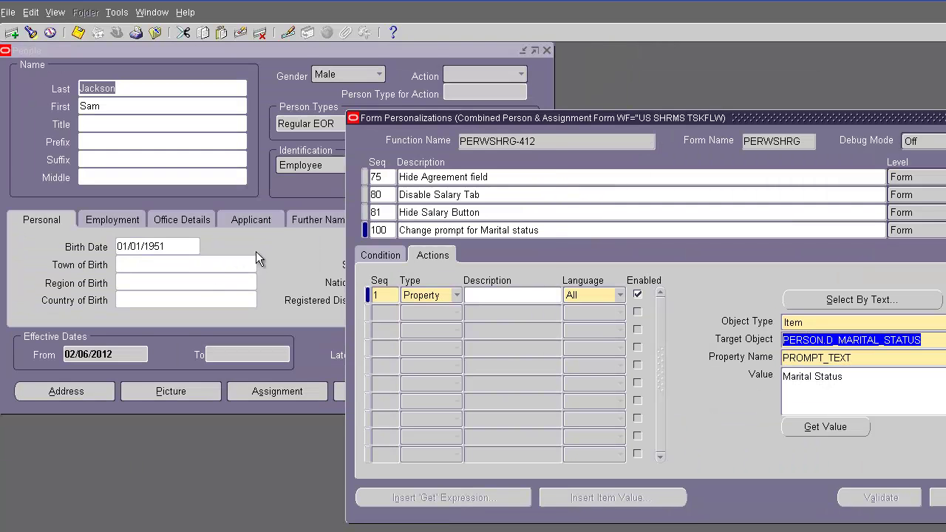
Step: Examine the Status field to confirm block PERSON, field D_MARITAL_STATUS, then cancel
{"action": "left_click", "coordinate": [256, 253]}
{"action": "left_click", "coordinate": [425, 263]}
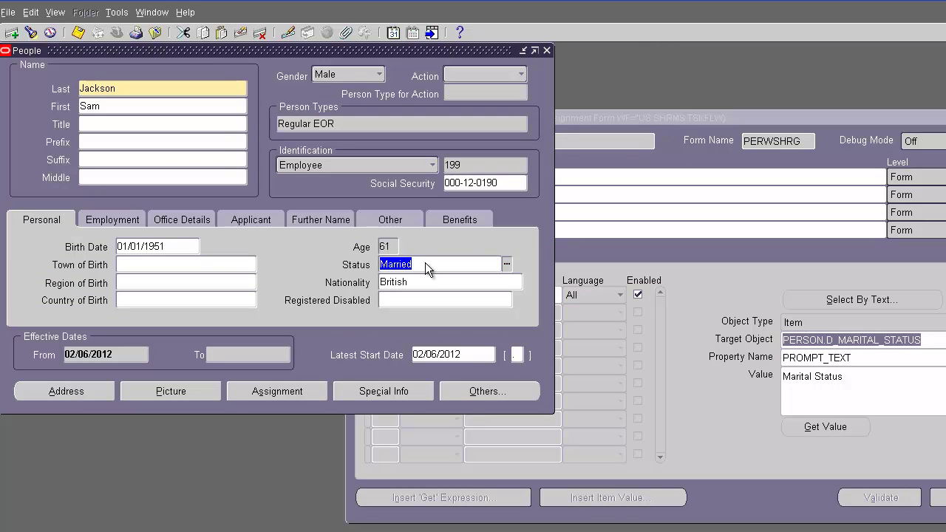
{"action": "left_click", "coordinate": [184, 13]}
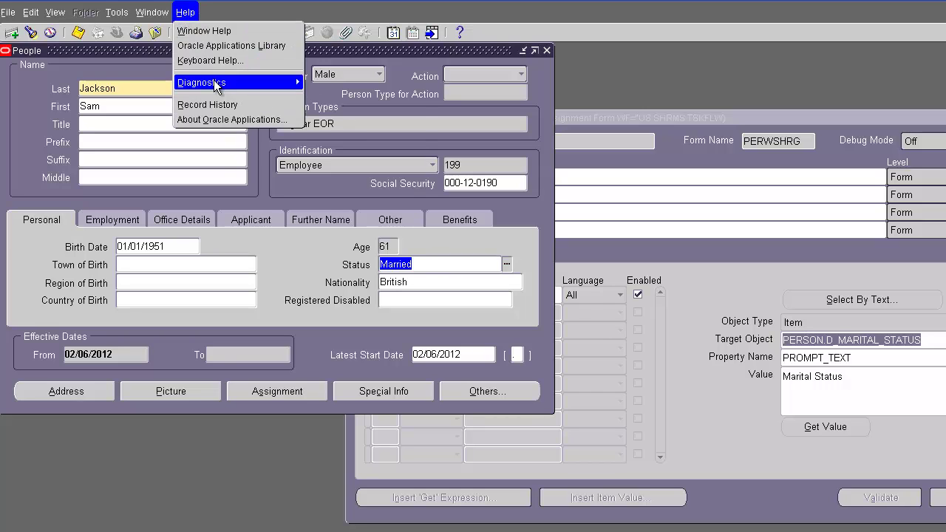
{"action": "mouse_move", "coordinate": [215, 84]}
{"action": "left_click", "coordinate": [340, 98]}
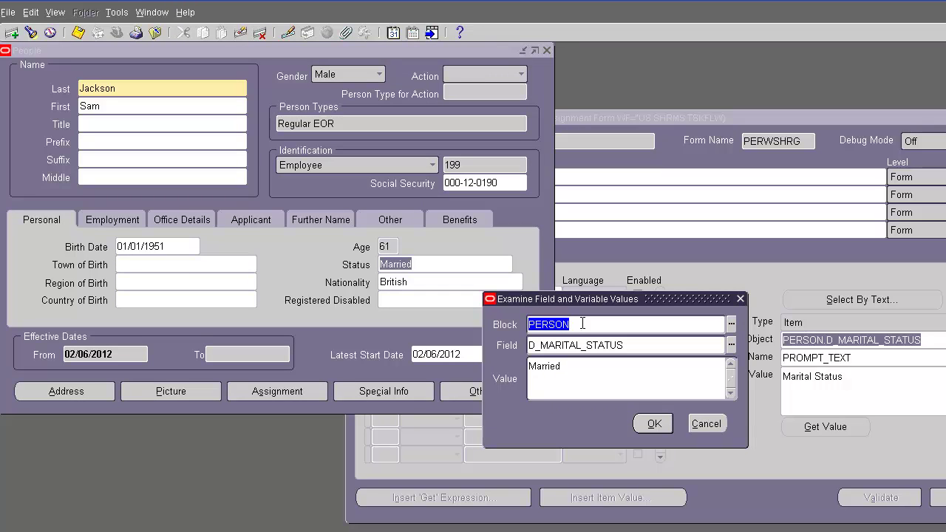
{"action": "double_click", "coordinate": [639, 345]}
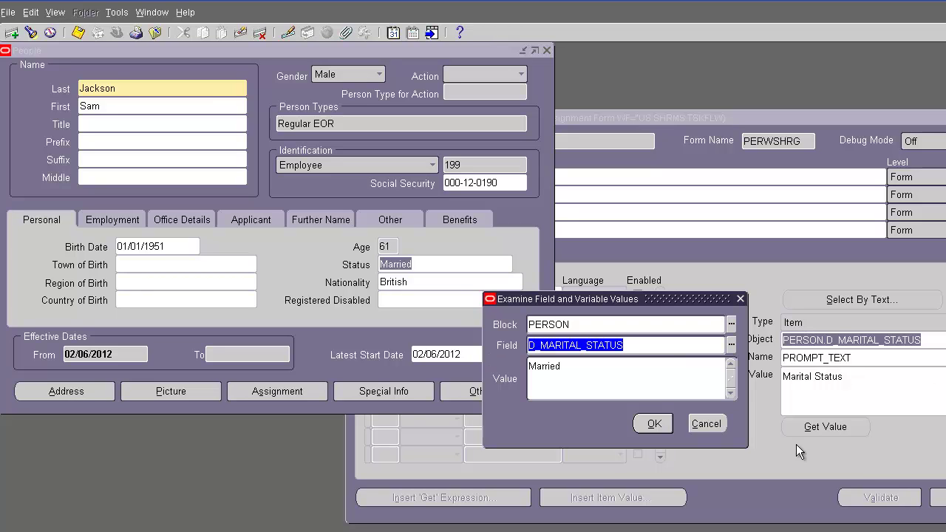
{"action": "left_click", "coordinate": [708, 424]}
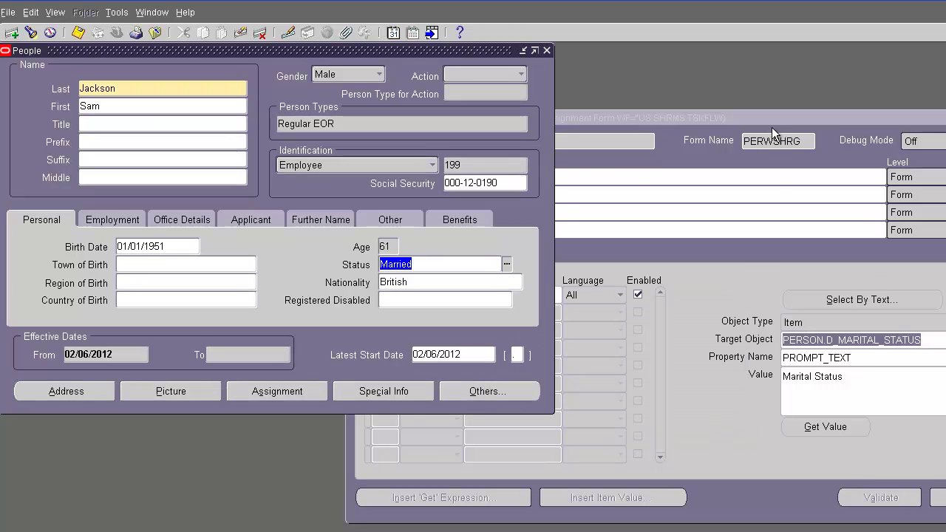
Step: Reposition Form Personalizations and pick PERSON.D_MARITAL_STATUS as target object via a d_marital_status% search
{"action": "left_click", "coordinate": [777, 117]}
{"action": "left_click_drag", "start_coordinate": [776, 117], "coordinate": [372, 93]}
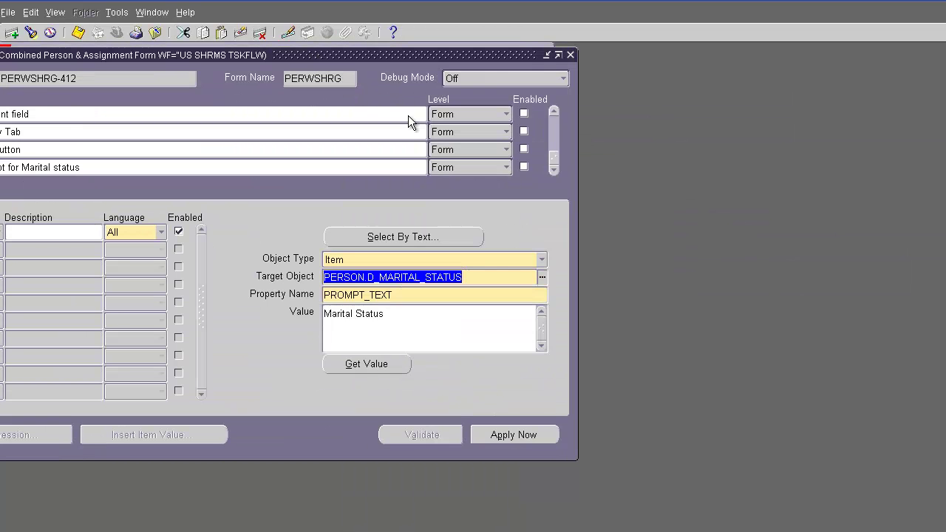
{"action": "left_click_drag", "start_coordinate": [377, 53], "coordinate": [588, 66]}
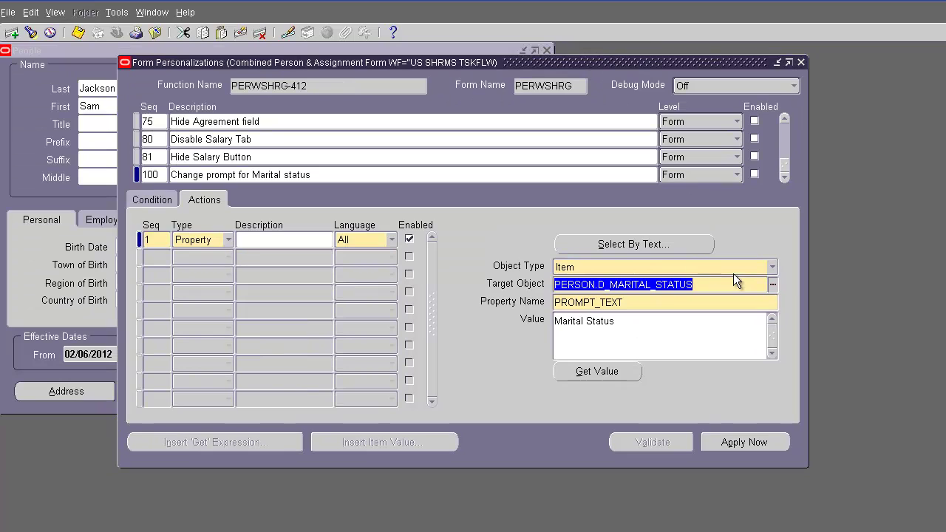
{"action": "left_click", "coordinate": [772, 285]}
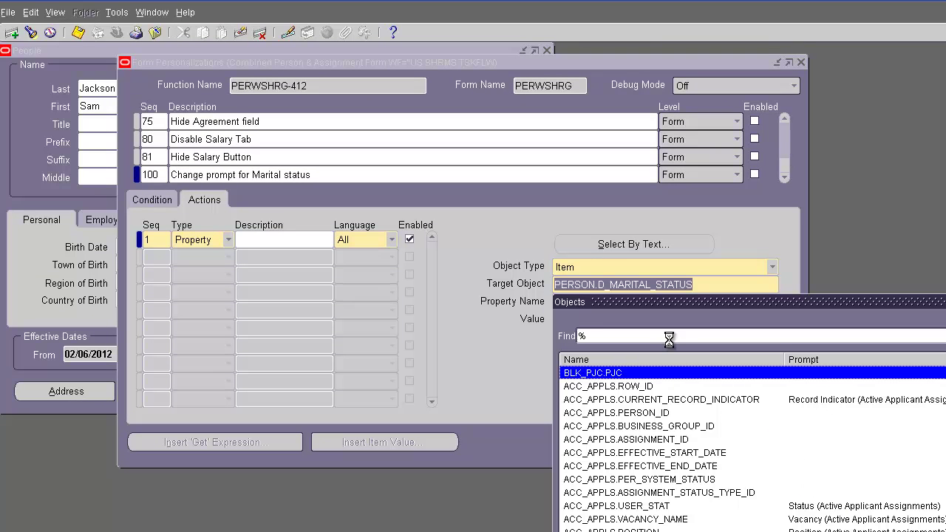
{"action": "type", "text": "stat"}
{"action": "key", "text": "BackSpace"}
{"action": "key", "text": "BackSpace"}
{"action": "key", "text": "BackSpace"}
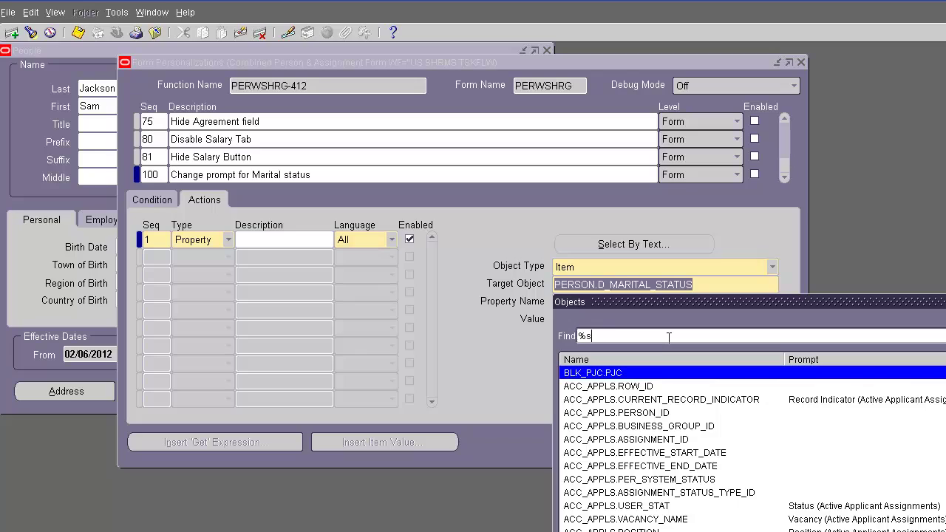
{"action": "type", "text": "d_marital_status%"}
{"action": "key", "text": "Return"}
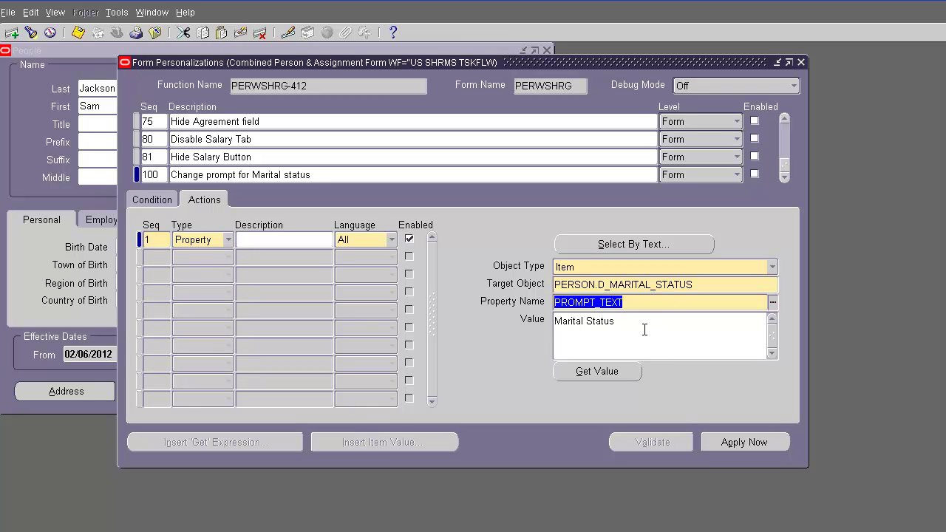
Step: Review the settable properties for PROMPT_TEXT and enable the Seq 100 marital status rule
{"action": "left_click", "coordinate": [773, 302]}
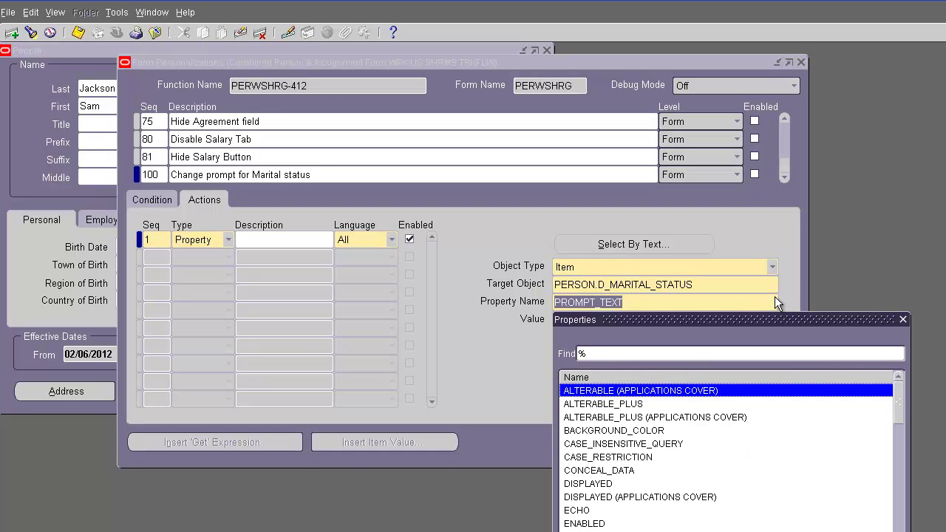
{"action": "left_click_drag", "start_coordinate": [898, 388], "coordinate": [907, 459]}
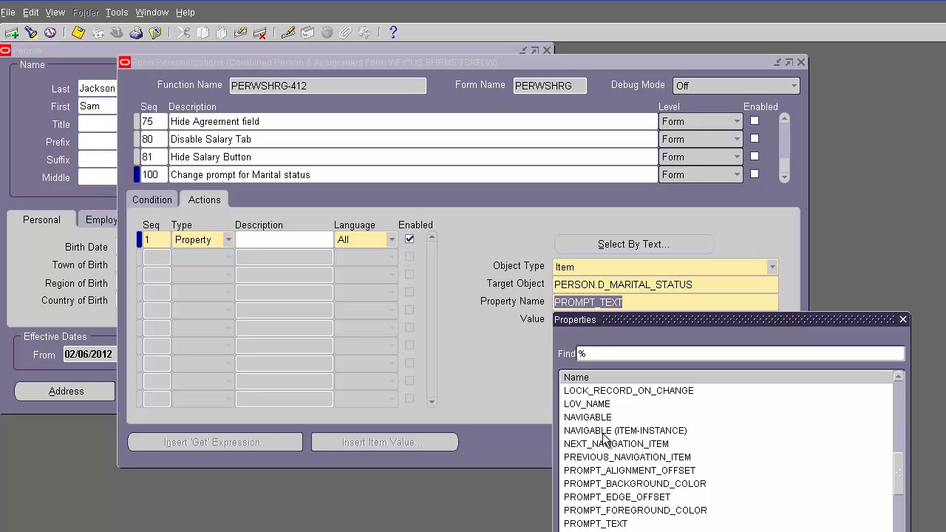
{"action": "left_click_drag", "start_coordinate": [895, 470], "coordinate": [899, 495]}
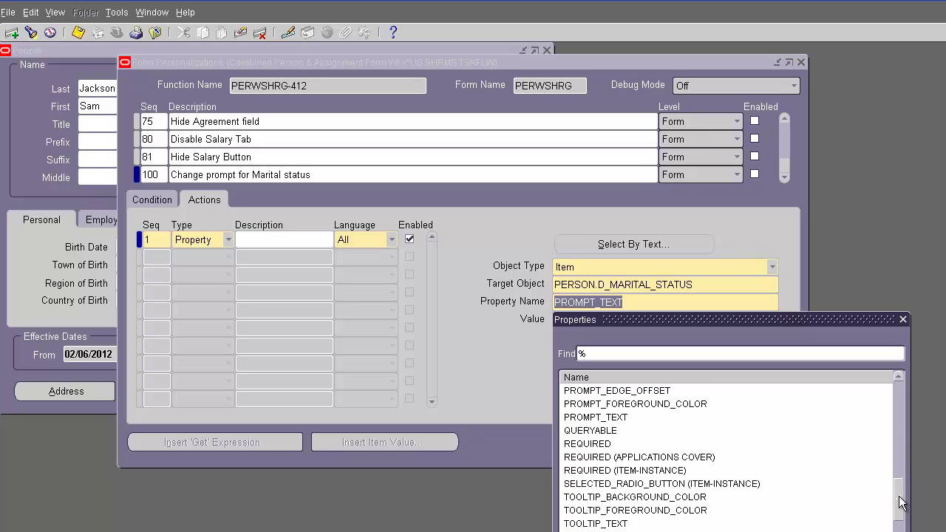
{"action": "left_click_drag", "start_coordinate": [901, 502], "coordinate": [899, 429]}
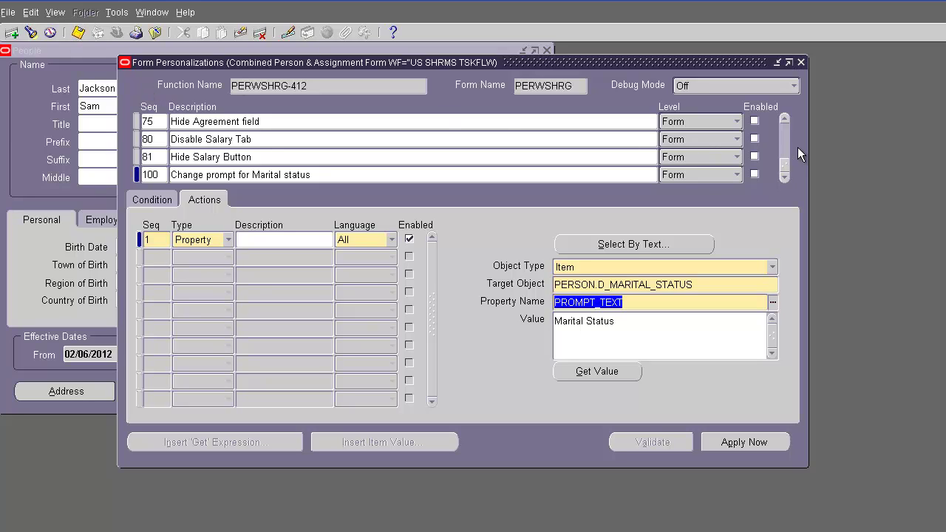
{"action": "left_click", "coordinate": [754, 175]}
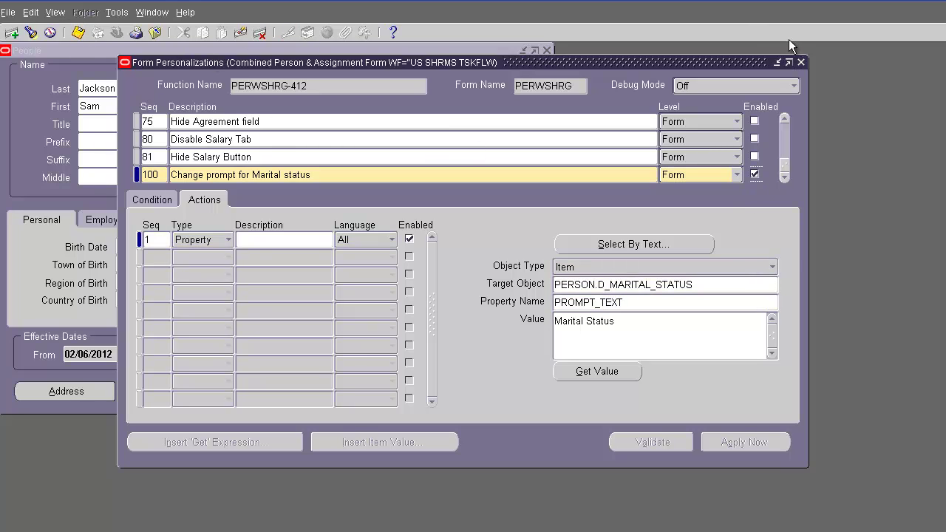
Step: Close Personalizations and People, reopen People keeping the effective date, and query the employee by number
{"action": "left_click", "coordinate": [800, 62]}
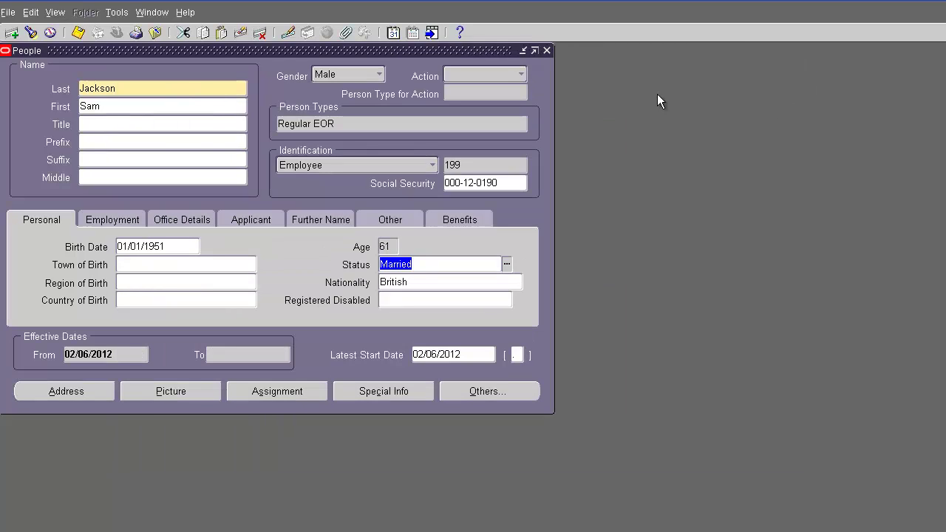
{"action": "left_click", "coordinate": [547, 50]}
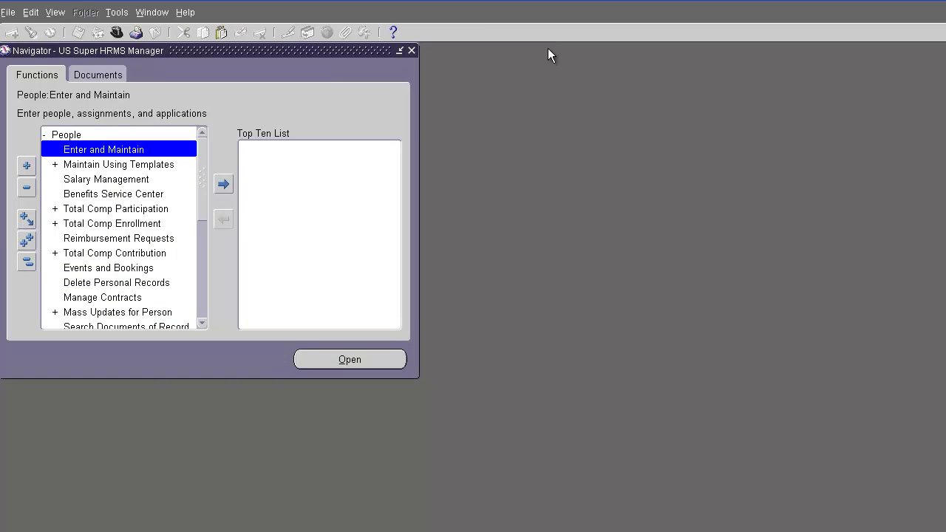
{"action": "double_click", "coordinate": [127, 148]}
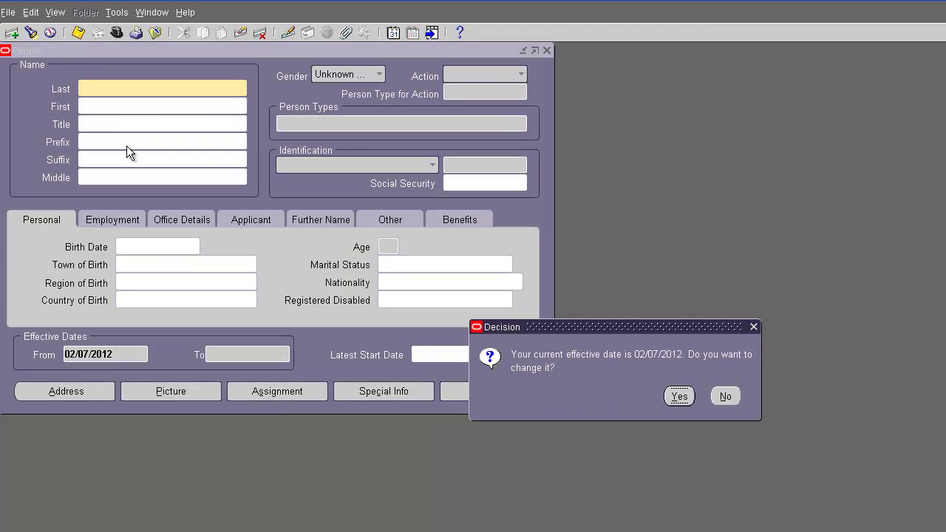
{"action": "left_click", "coordinate": [725, 396]}
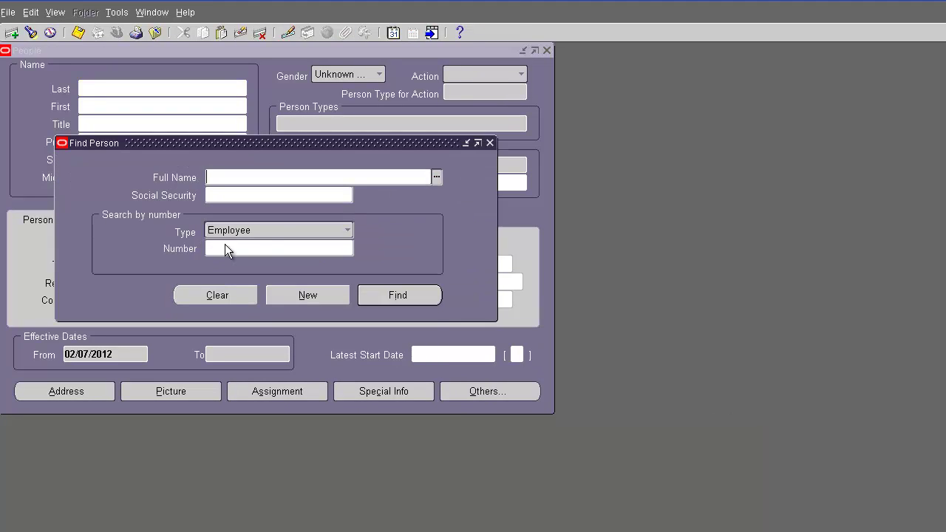
{"action": "left_click", "coordinate": [270, 249]}
{"action": "type", "text": "199"}
{"action": "key", "text": "Return"}
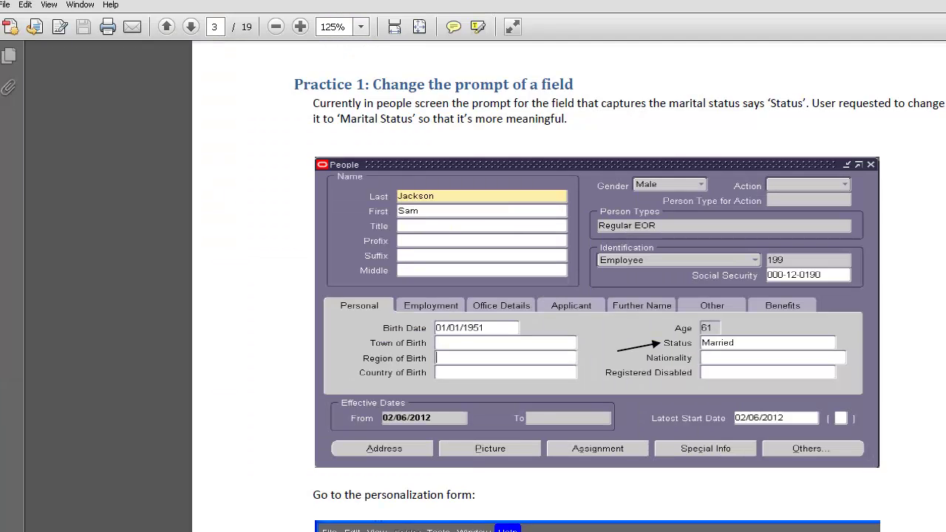
Step: Scroll the guide to the Make Nationality Mandatory setup, then return to the Oracle People form
{"action": "scroll", "coordinate": [569, 295], "scroll_direction": "down", "scroll_amount": 5}
{"action": "scroll", "coordinate": [569, 296], "scroll_direction": "down", "scroll_amount": 10}
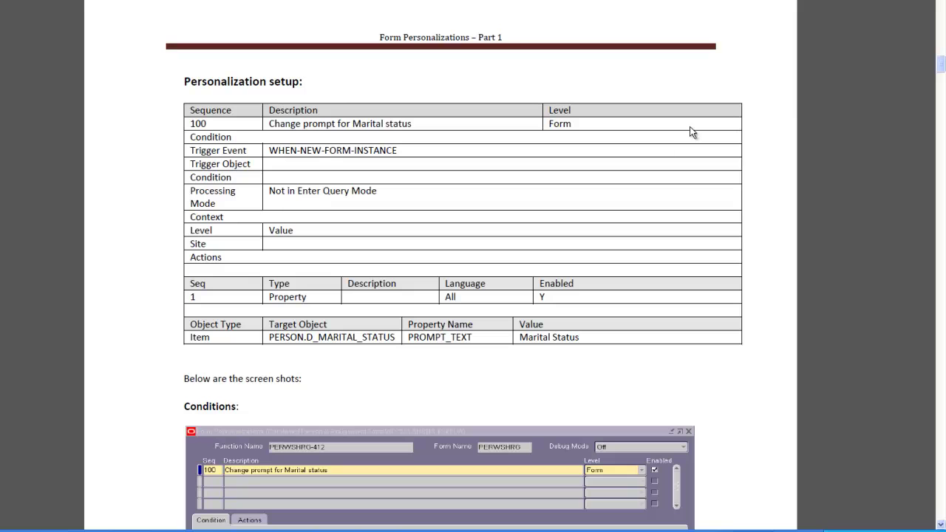
{"action": "left_click_drag", "start_coordinate": [940, 65], "coordinate": [942, 126]}
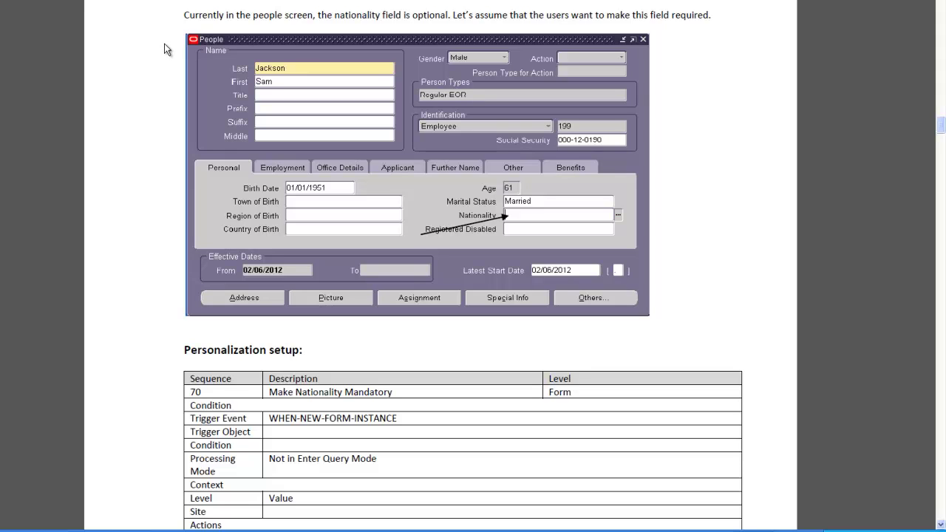
{"action": "left_click", "coordinate": [647, 527]}
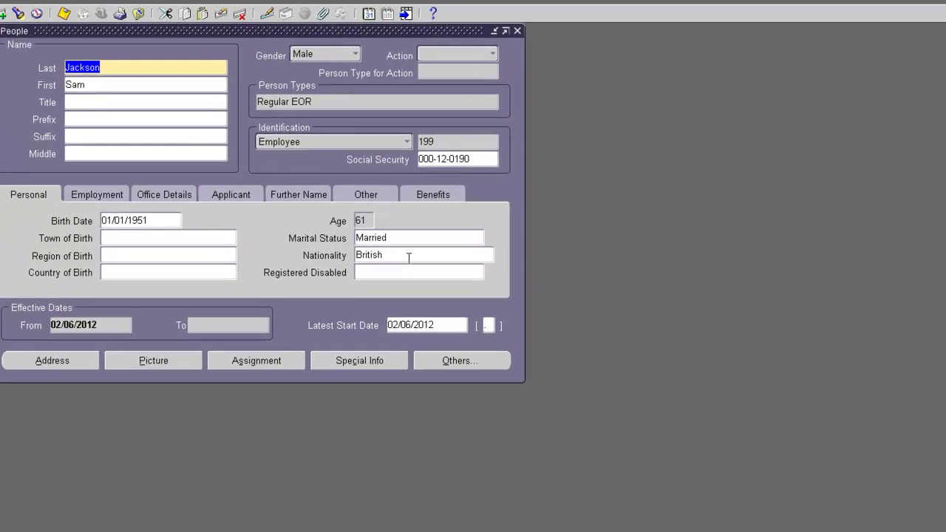
{"action": "left_click", "coordinate": [408, 257]}
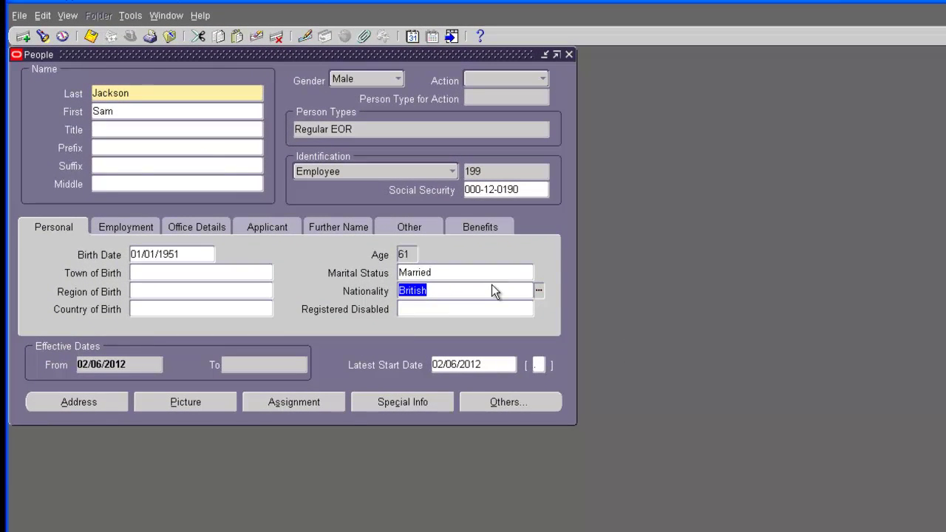
{"action": "left_click", "coordinate": [485, 291]}
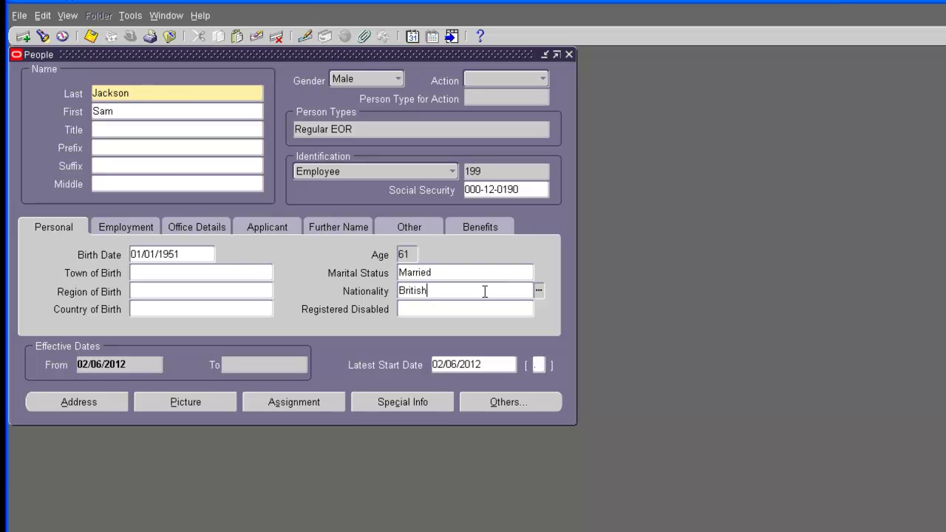
{"action": "left_click", "coordinate": [143, 93]}
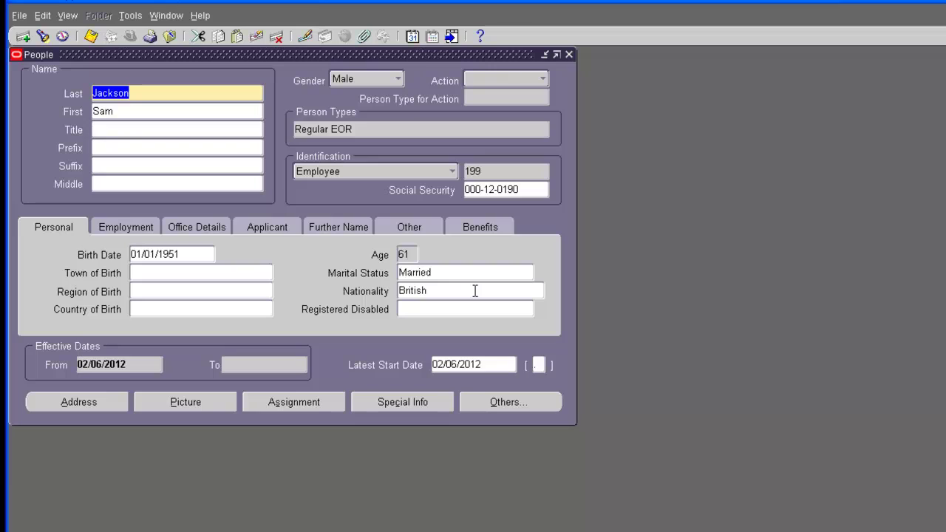
{"action": "left_click", "coordinate": [474, 291]}
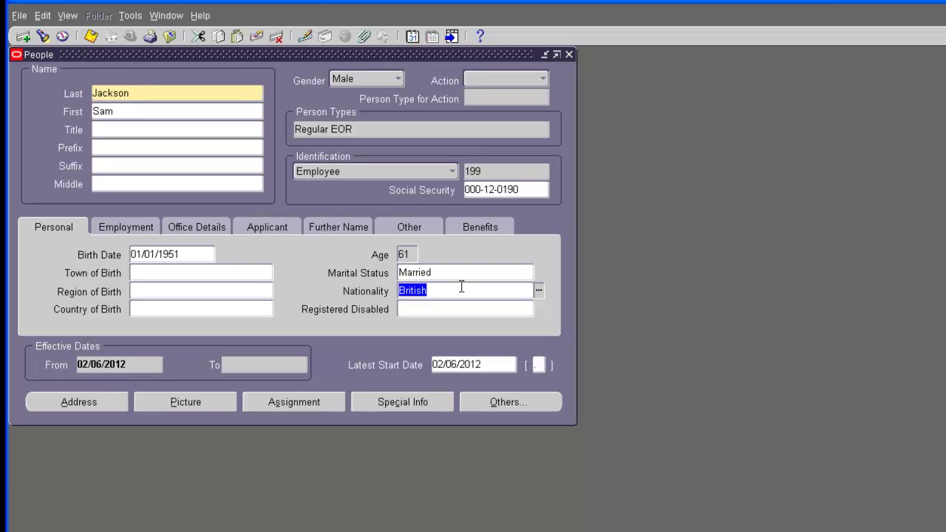
{"action": "left_click", "coordinate": [200, 15]}
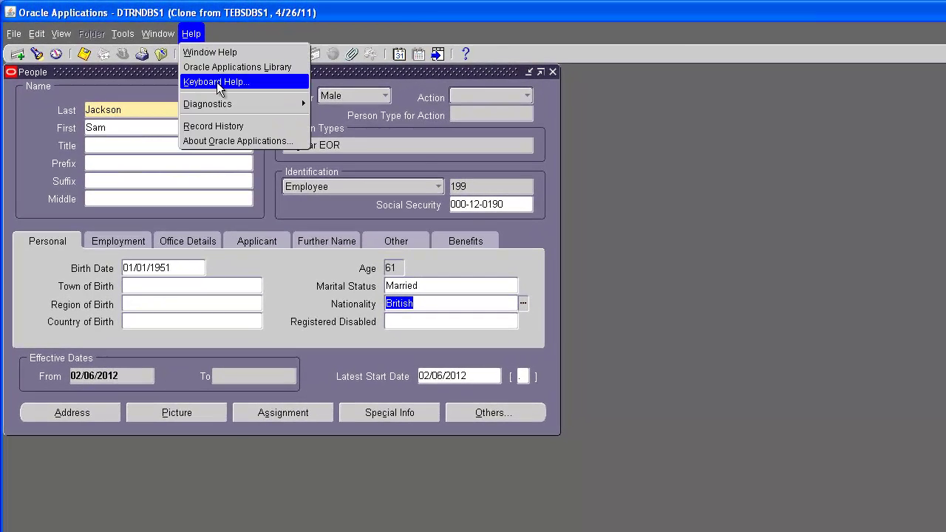
Step: Open Form Personalizations for the People form and scroll the rules down to Seq 75 'Hide Agreement field'
{"action": "mouse_move", "coordinate": [220, 103]}
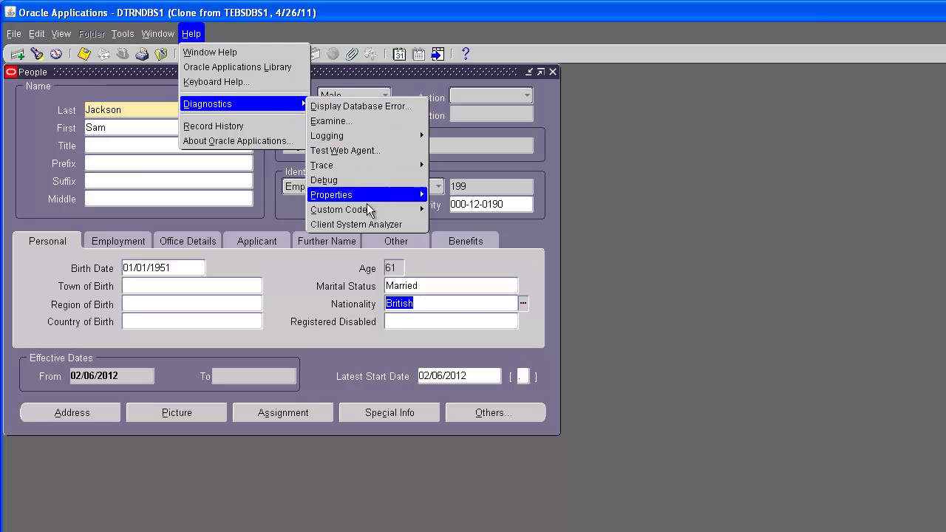
{"action": "mouse_move", "coordinate": [426, 212]}
{"action": "left_click", "coordinate": [463, 270]}
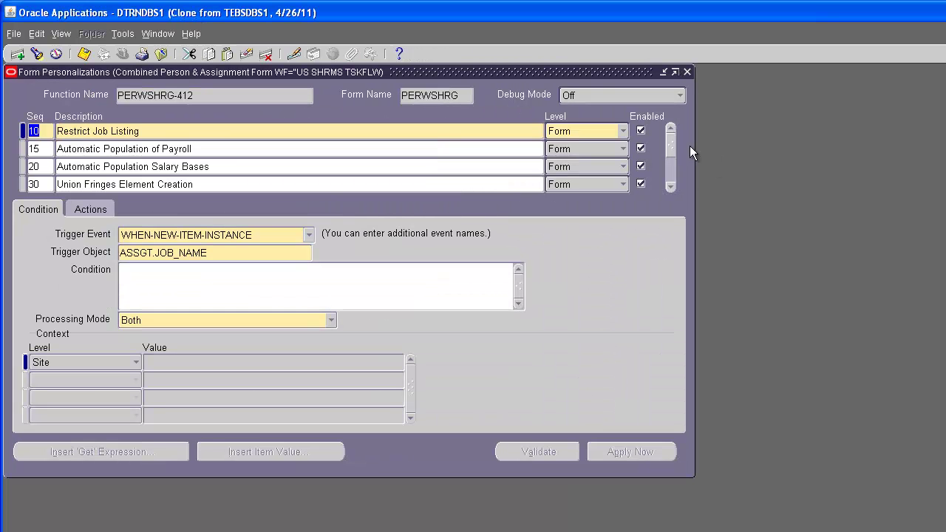
{"action": "left_click", "coordinate": [670, 186]}
{"action": "left_click", "coordinate": [670, 187]}
{"action": "left_click", "coordinate": [670, 187]}
{"action": "left_click", "coordinate": [670, 187]}
{"action": "left_click", "coordinate": [670, 187]}
{"action": "left_click", "coordinate": [670, 187]}
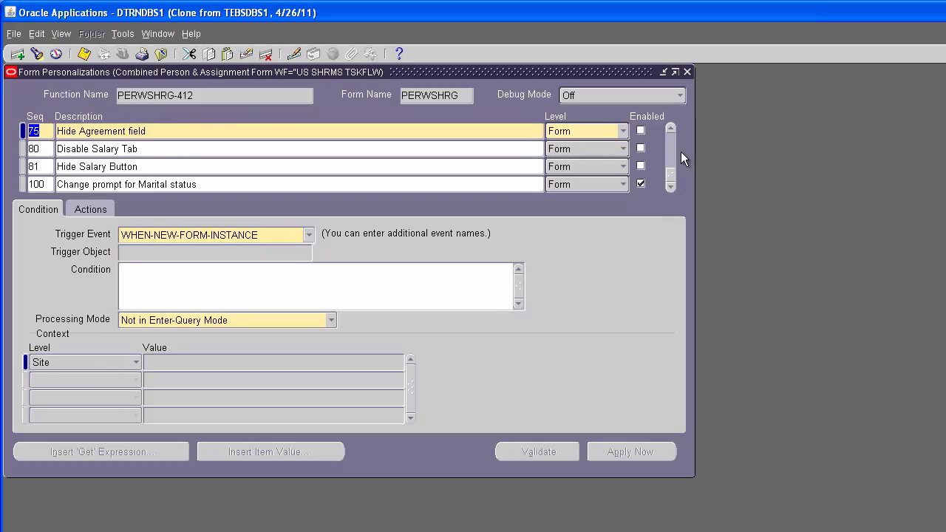
Step: Select rule 70 'Make Nationality Mandatory' and enable its REQUIRED action on PERSON.D_NATIONALITY
{"action": "left_click", "coordinate": [673, 130]}
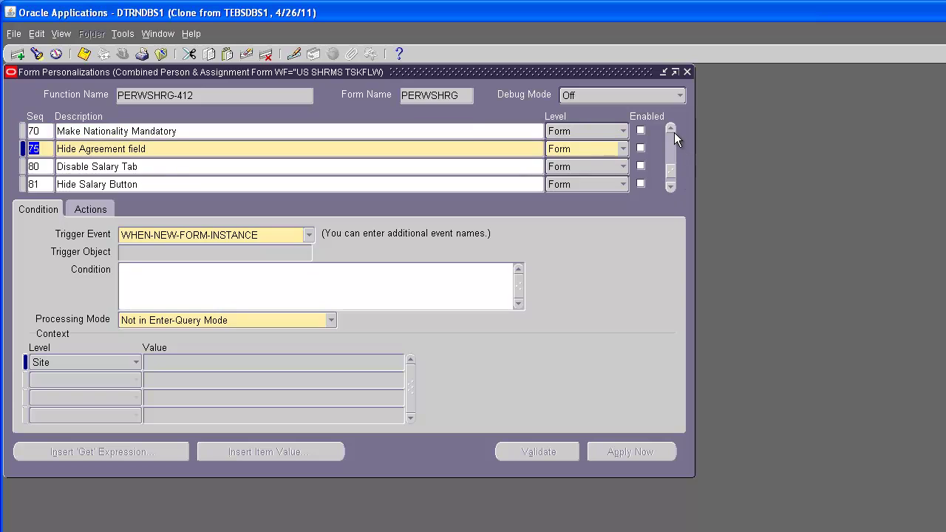
{"action": "left_click", "coordinate": [473, 131]}
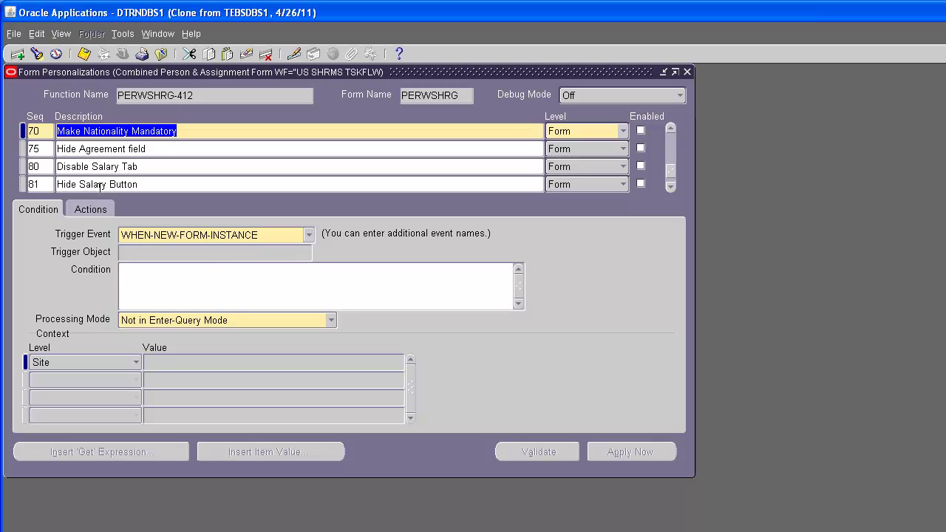
{"action": "left_click", "coordinate": [90, 210]}
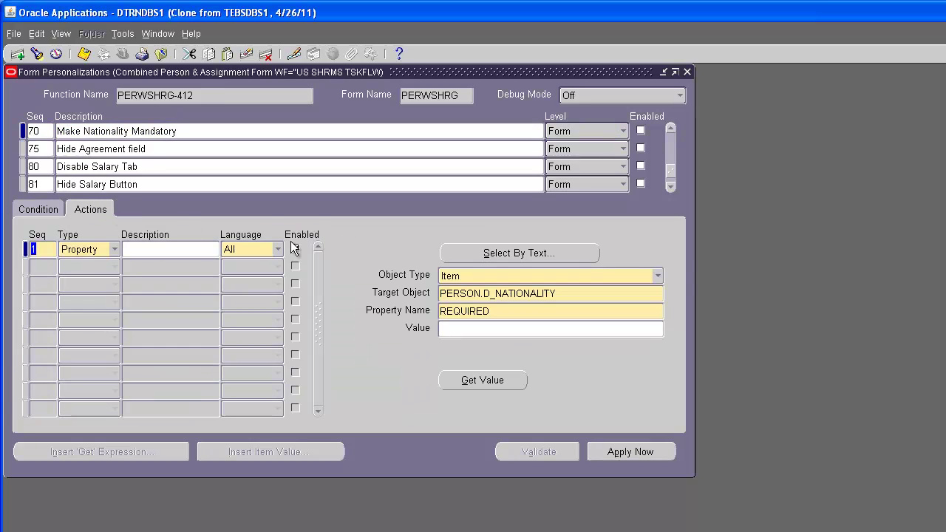
{"action": "left_click", "coordinate": [295, 249]}
{"action": "left_click", "coordinate": [597, 295]}
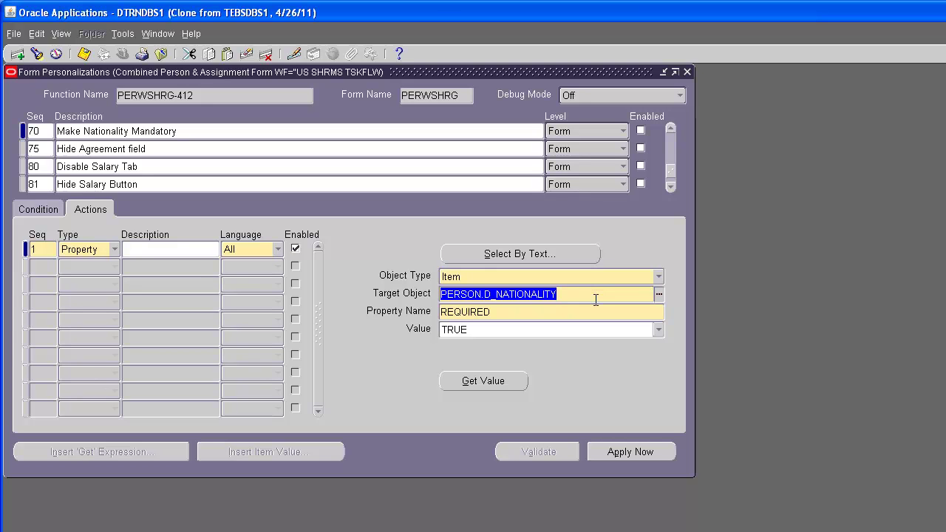
{"action": "left_click_drag", "start_coordinate": [481, 71], "coordinate": [795, 194]}
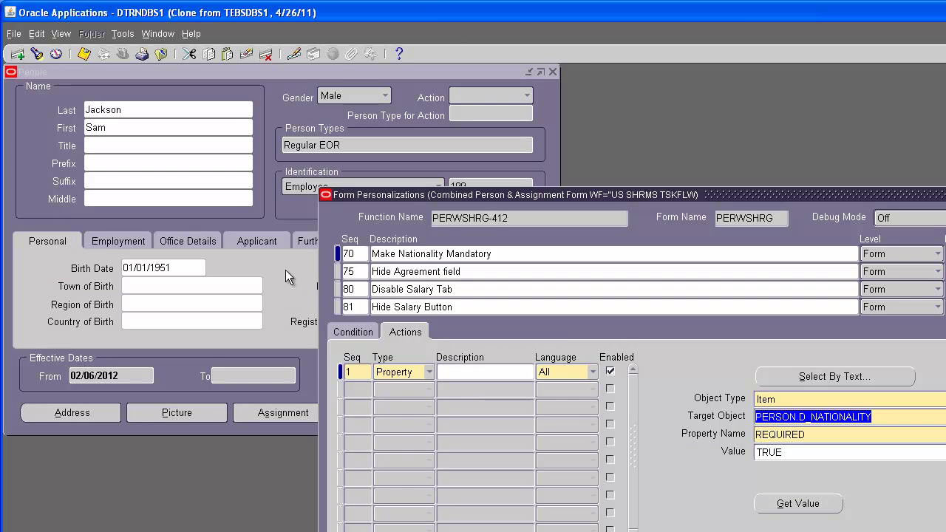
Step: Focus the People form's Nationality field, which holds British, and examine it through Diagnostics
{"action": "left_click", "coordinate": [285, 270]}
{"action": "left_click", "coordinate": [443, 300]}
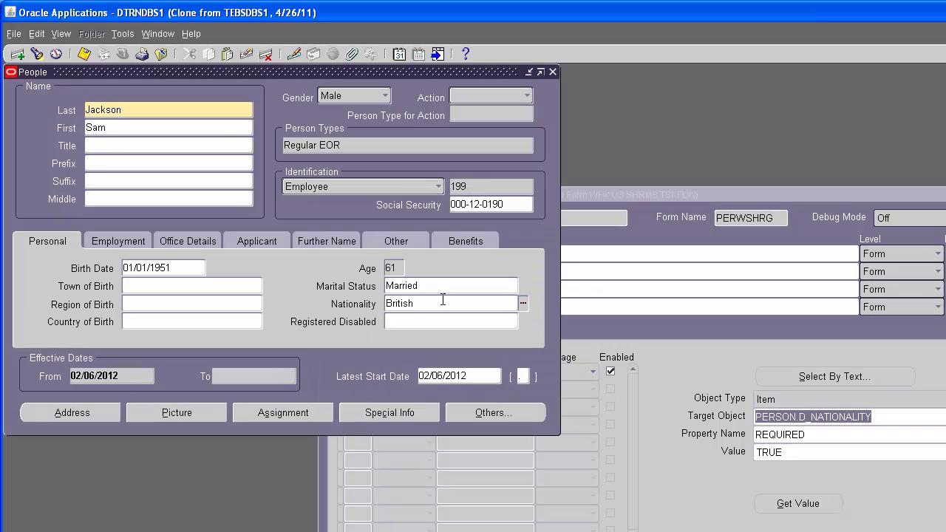
{"action": "left_click_drag", "start_coordinate": [450, 304], "coordinate": [331, 300]}
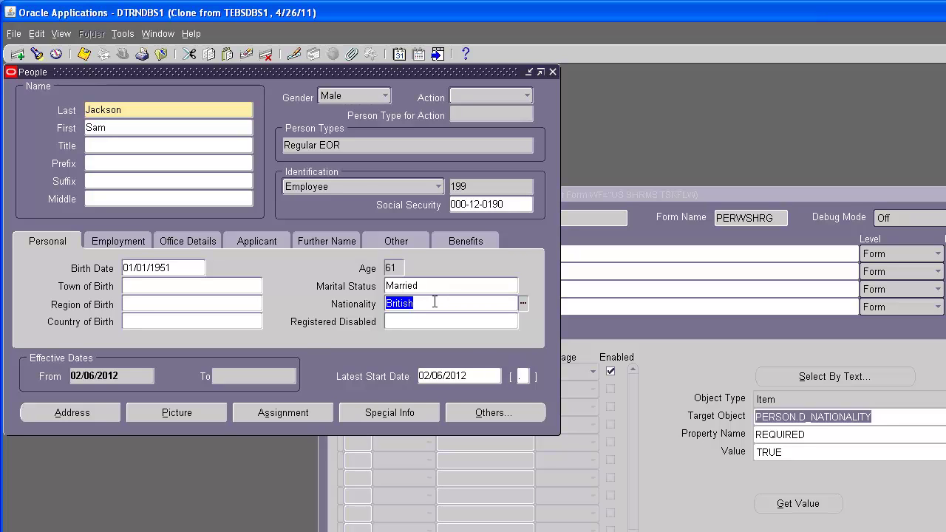
{"action": "left_click", "coordinate": [191, 33]}
{"action": "mouse_move", "coordinate": [231, 107]}
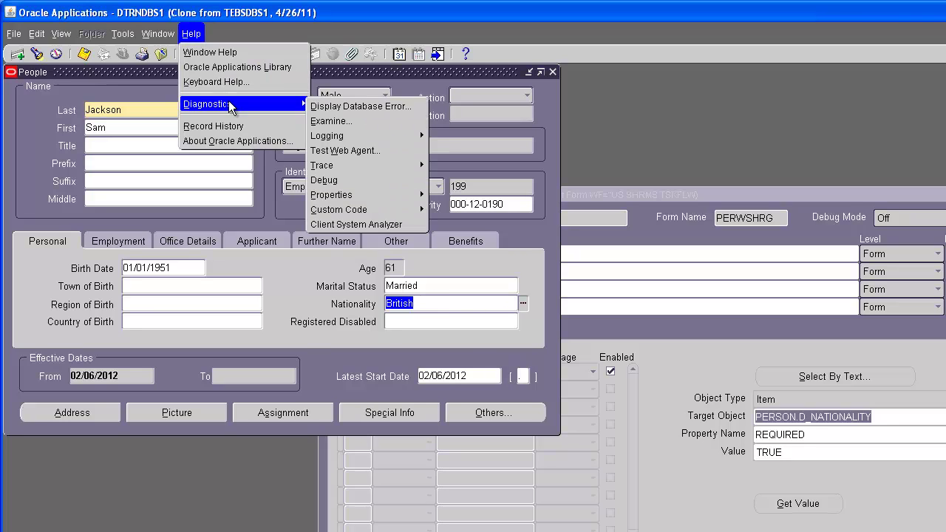
{"action": "left_click", "coordinate": [323, 122]}
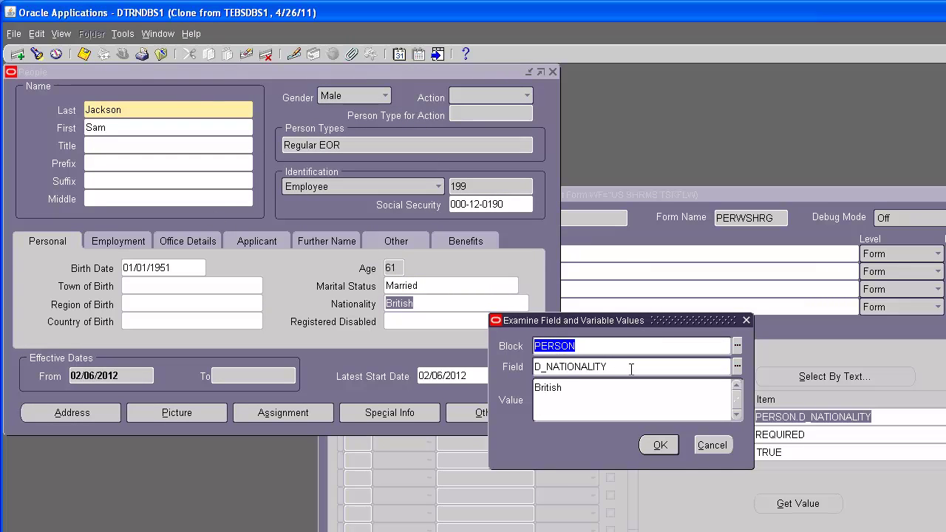
{"action": "left_click", "coordinate": [712, 445]}
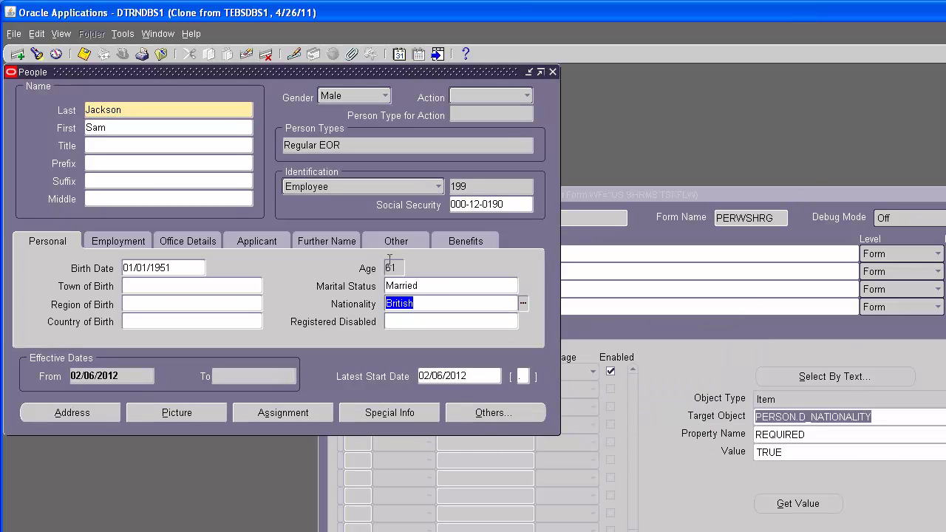
Step: Re-examine Nationality to confirm block PERSON and field D_NATIONALITY, then bring Form Personalizations back into view
{"action": "left_click", "coordinate": [193, 34]}
{"action": "mouse_move", "coordinate": [226, 104]}
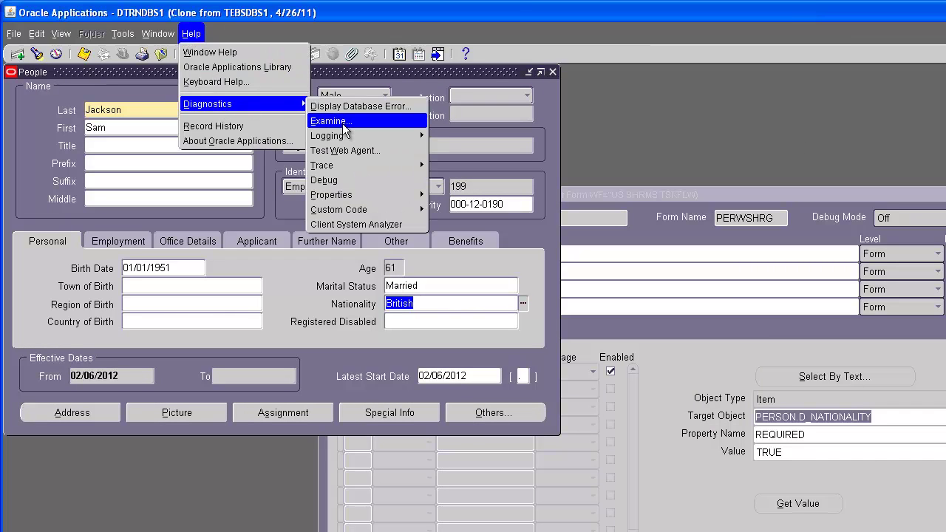
{"action": "left_click", "coordinate": [343, 122]}
{"action": "left_click", "coordinate": [601, 342]}
{"action": "left_click_drag", "start_coordinate": [601, 343], "coordinate": [470, 339]}
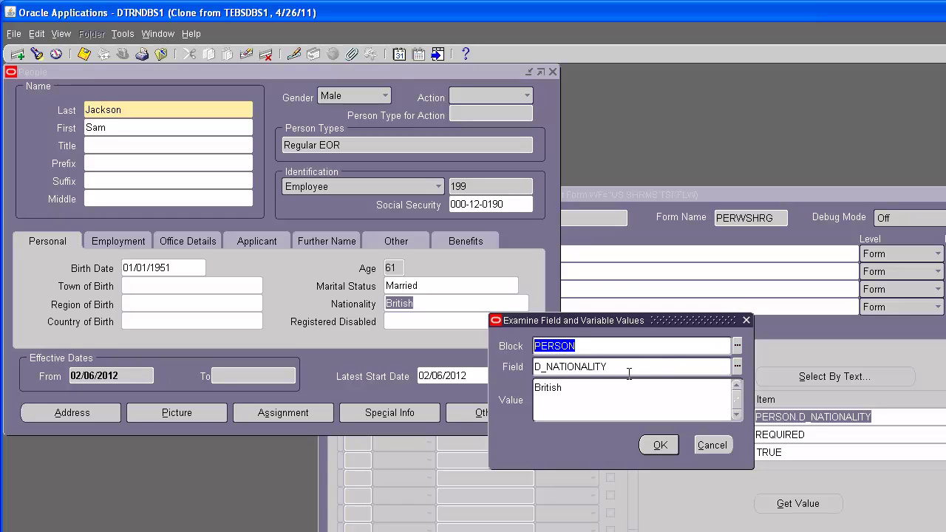
{"action": "double_click", "coordinate": [617, 366]}
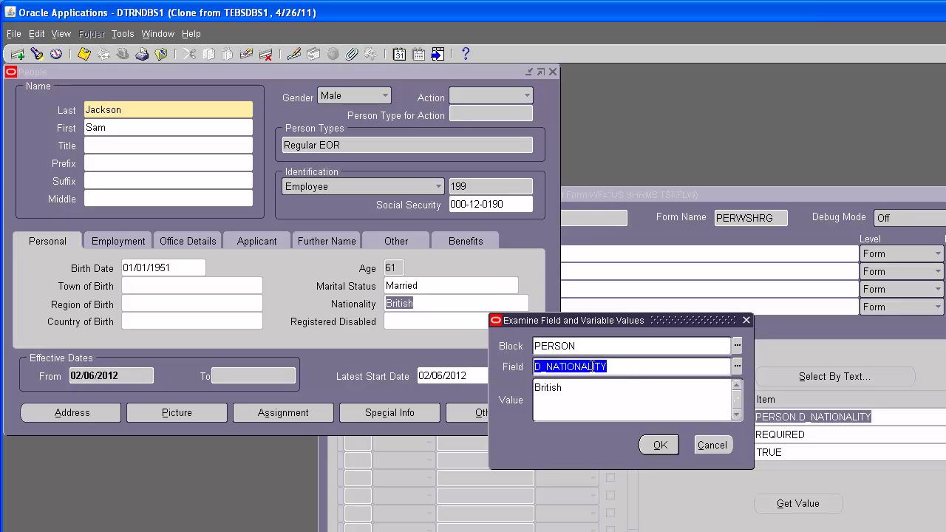
{"action": "double_click", "coordinate": [586, 346]}
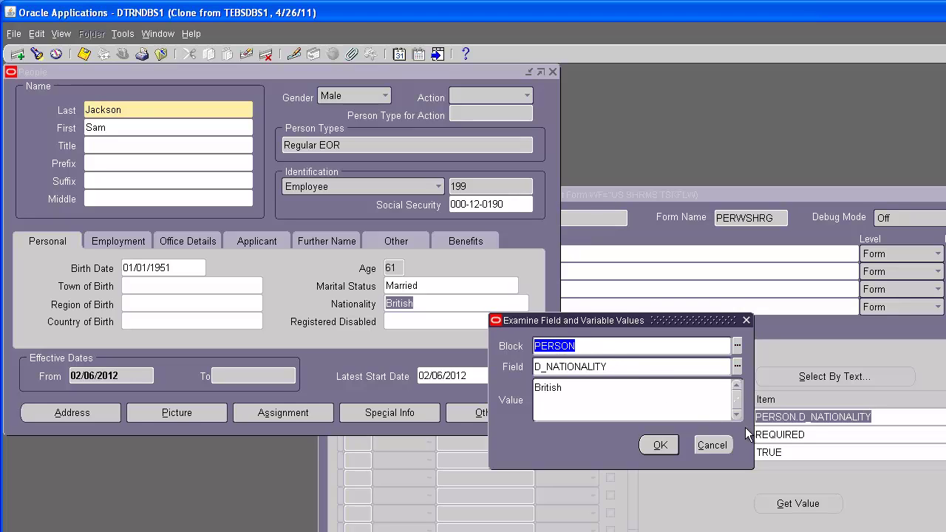
{"action": "left_click", "coordinate": [710, 443]}
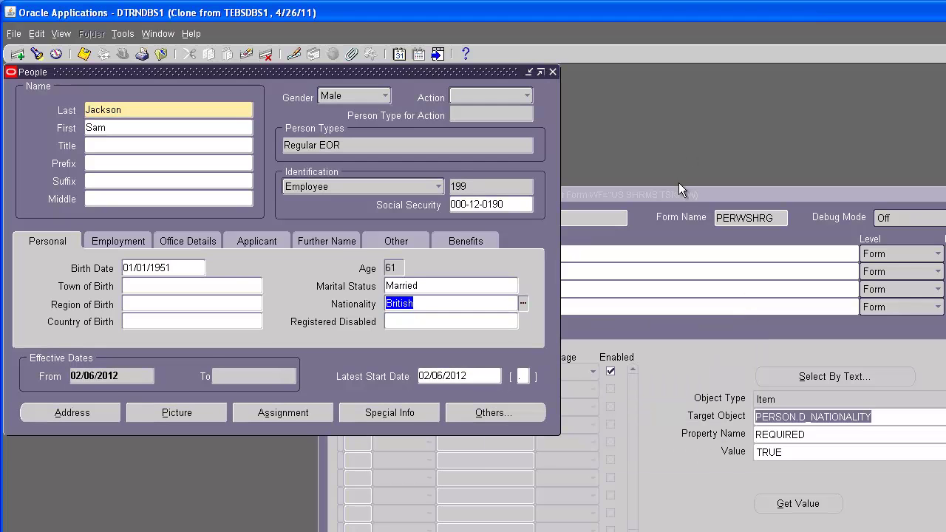
{"action": "left_click", "coordinate": [676, 195]}
{"action": "left_click_drag", "start_coordinate": [676, 196], "coordinate": [408, 129]}
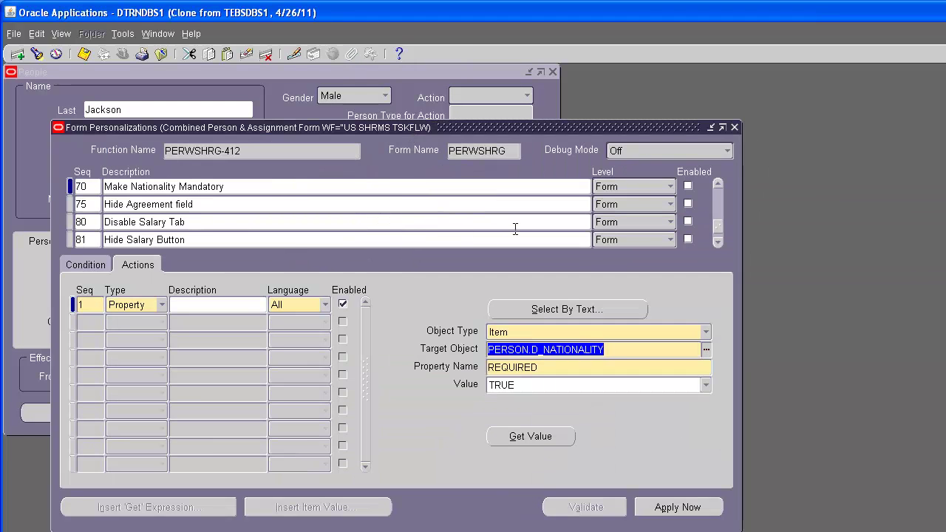
Step: Confirm the action sets PERSON.D_NATIONALITY REQUIRED to TRUE, enable rule 70, and close Form Personalizations
{"action": "left_click", "coordinate": [528, 350]}
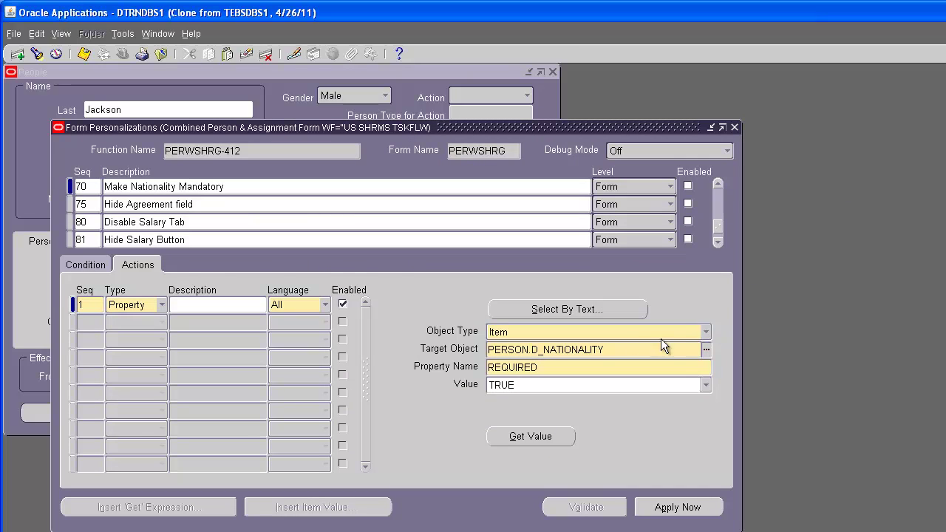
{"action": "double_click", "coordinate": [605, 368]}
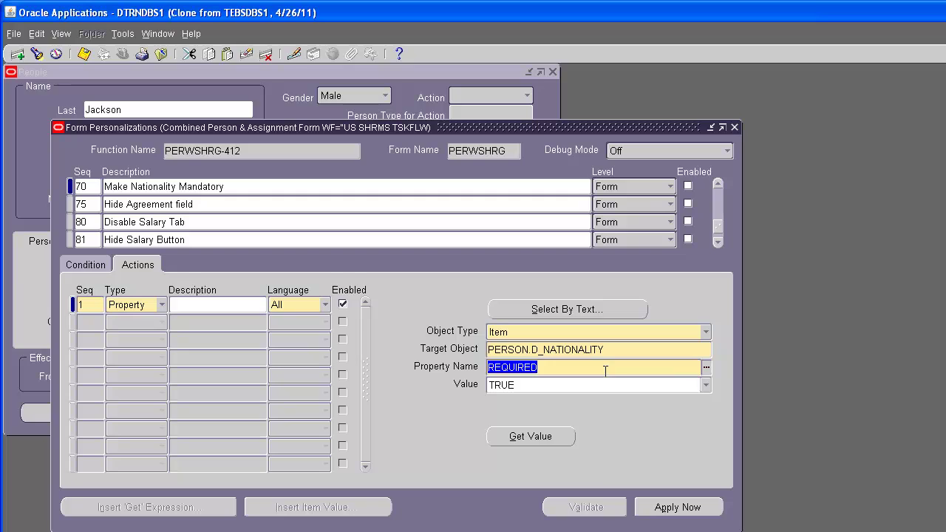
{"action": "left_click", "coordinate": [706, 385]}
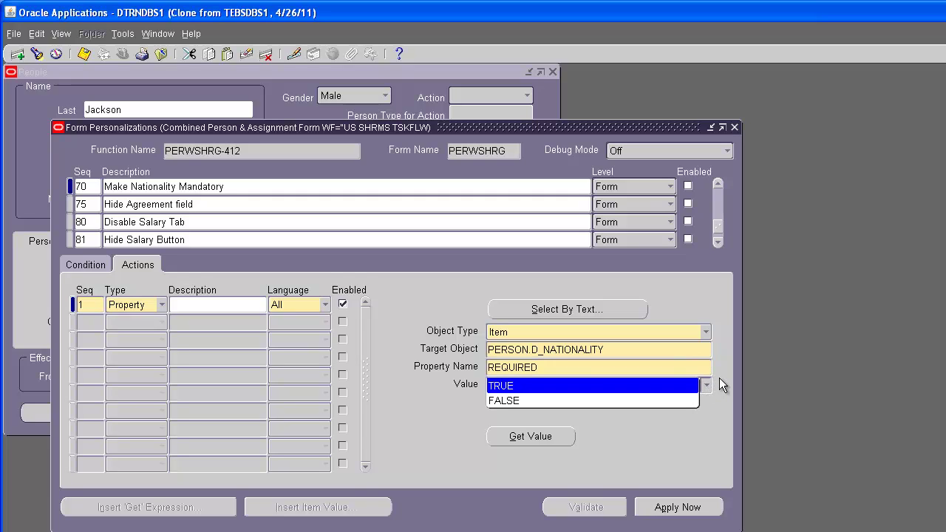
{"action": "key", "text": "Return"}
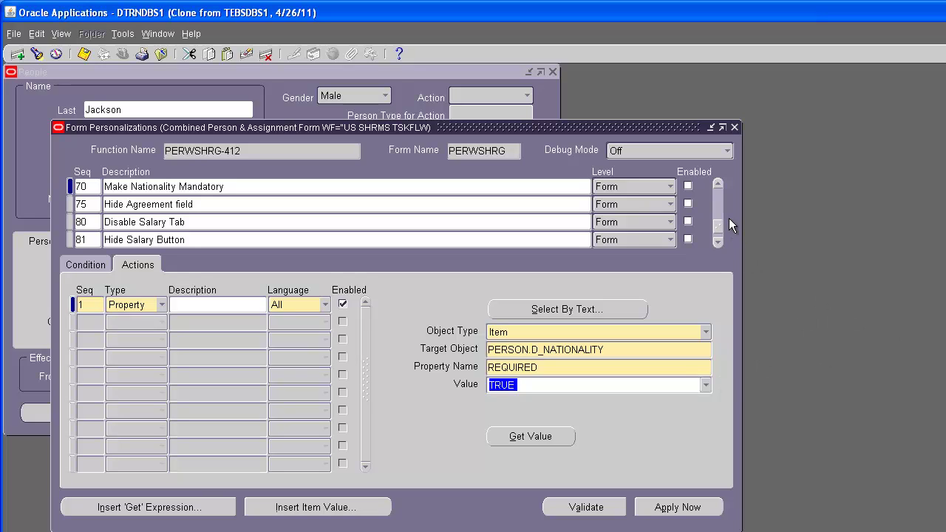
{"action": "left_click", "coordinate": [687, 186]}
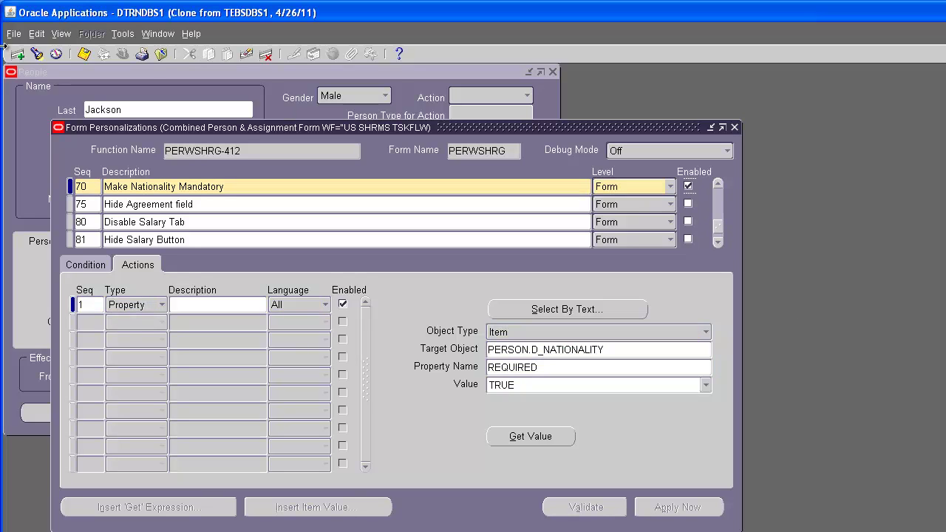
{"action": "left_click", "coordinate": [734, 128]}
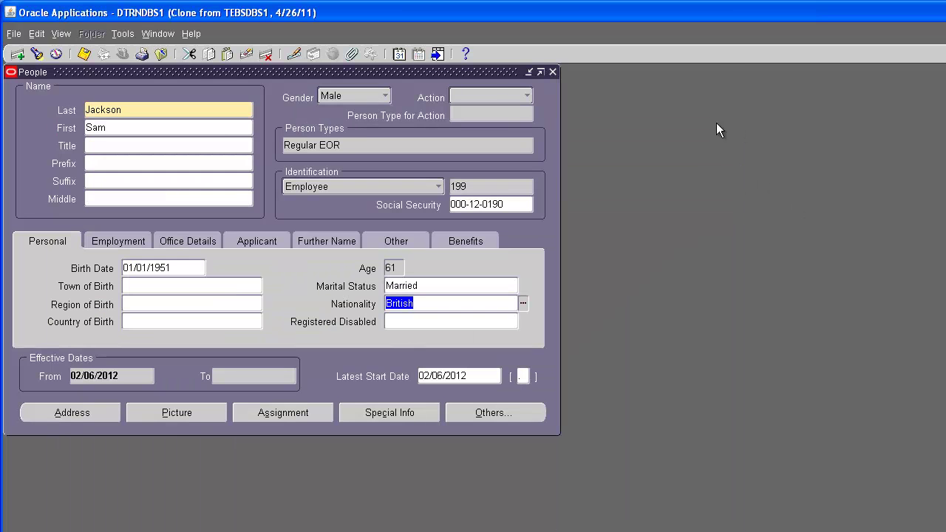
Step: Reopen a blank People form on the current effective date and check that Nationality is now required
{"action": "left_click", "coordinate": [553, 72]}
{"action": "double_click", "coordinate": [131, 171]}
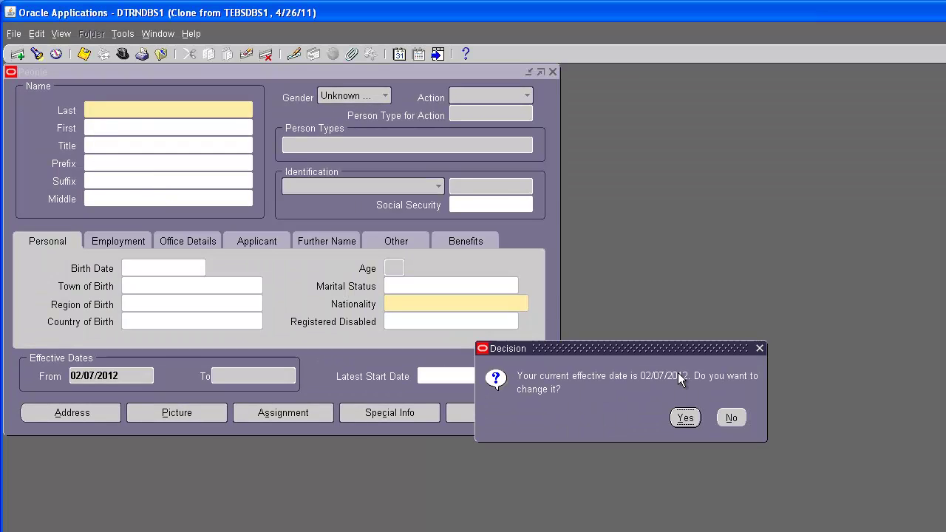
{"action": "left_click", "coordinate": [742, 419]}
{"action": "left_click", "coordinate": [495, 164]}
{"action": "left_click", "coordinate": [460, 308]}
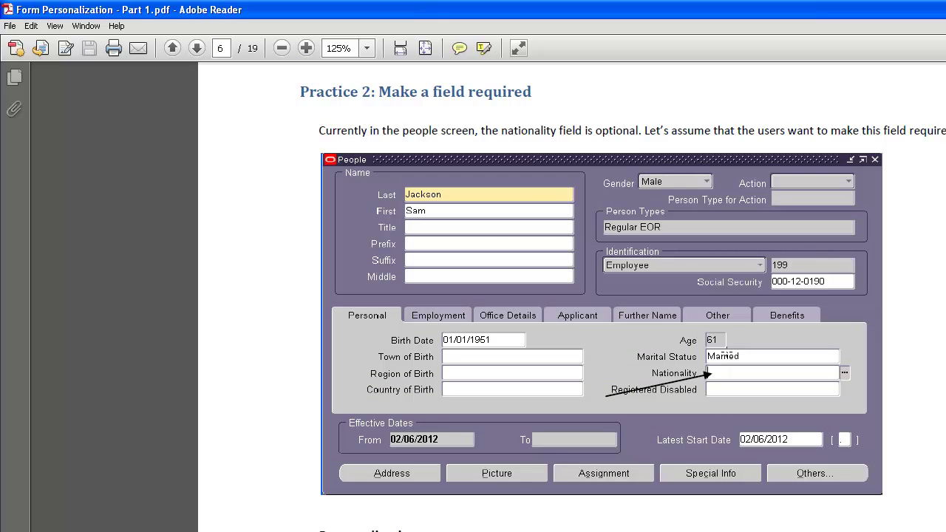
Step: Scroll the PDF guide down to the Practice 3: Hide a field section on page 8
{"action": "scroll", "coordinate": [595, 417], "scroll_direction": "down", "scroll_amount": 15}
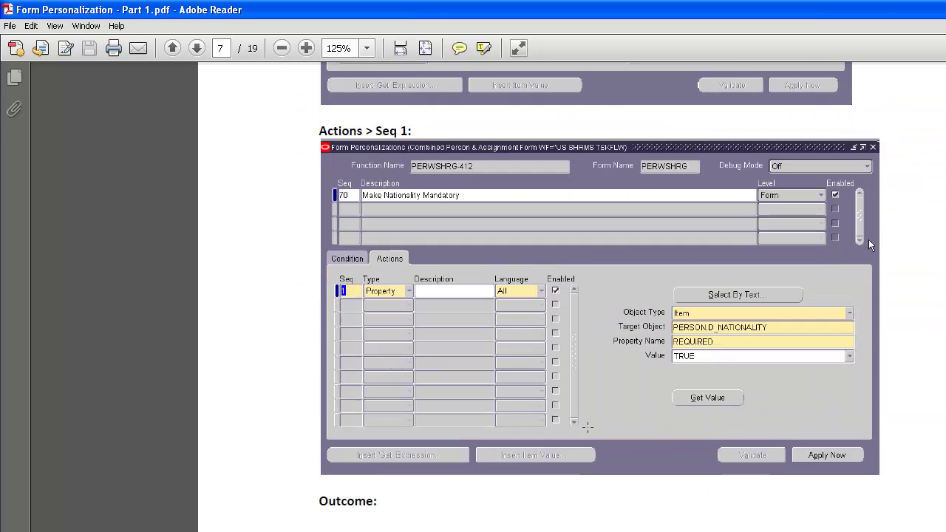
{"action": "scroll", "coordinate": [585, 423], "scroll_direction": "down", "scroll_amount": 20}
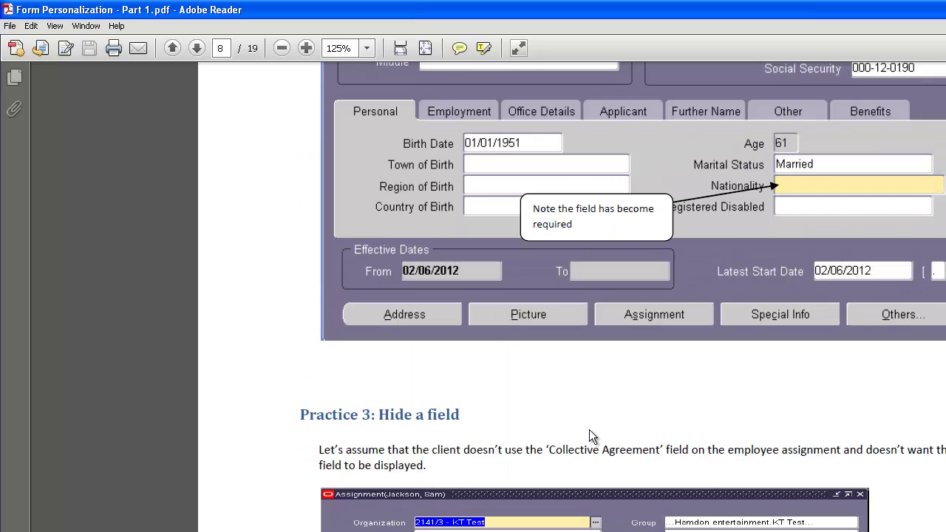
{"action": "scroll", "coordinate": [589, 429], "scroll_direction": "down", "scroll_amount": 10}
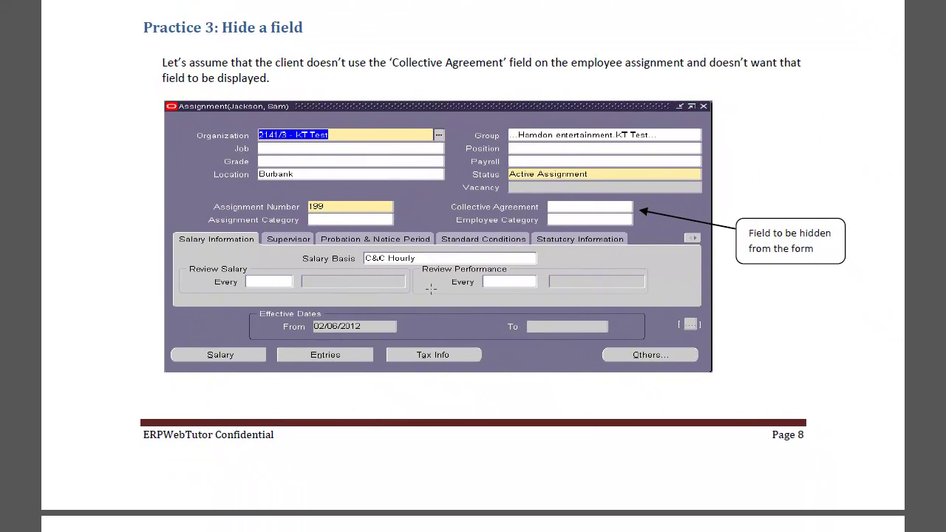
{"action": "scroll", "coordinate": [431, 288], "scroll_direction": "down", "scroll_amount": 1}
{"action": "scroll", "coordinate": [431, 289], "scroll_direction": "down", "scroll_amount": 1}
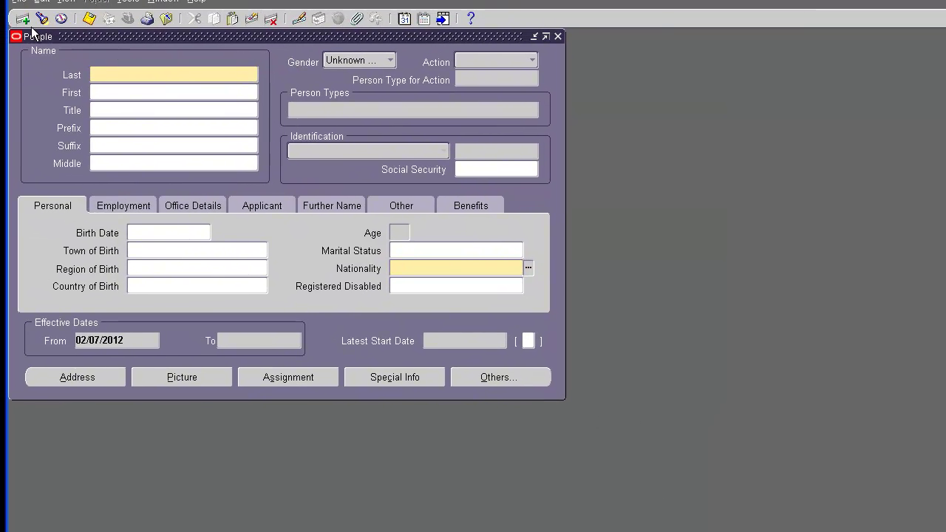
Step: Find the practice employee by employee number and open their Assignment window
{"action": "left_click", "coordinate": [41, 19]}
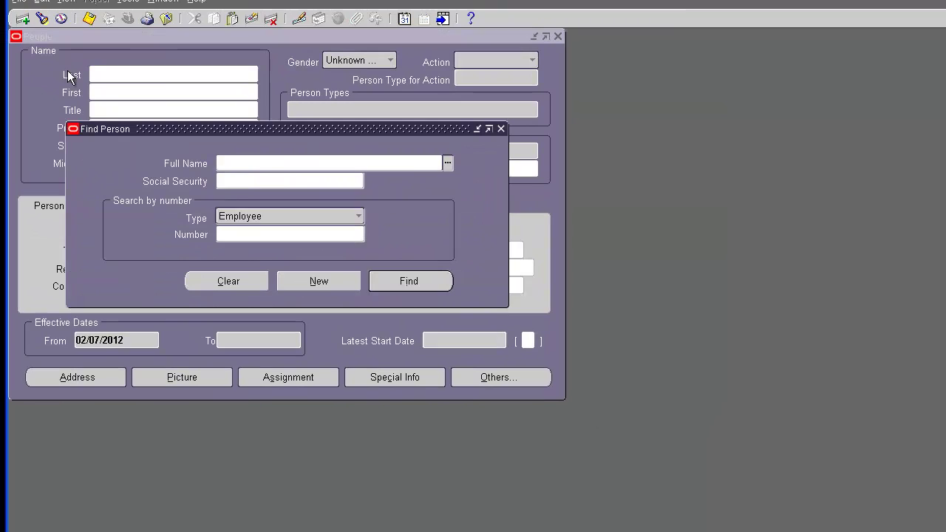
{"action": "left_click", "coordinate": [266, 233]}
{"action": "type", "text": "199"}
{"action": "key", "text": "Return"}
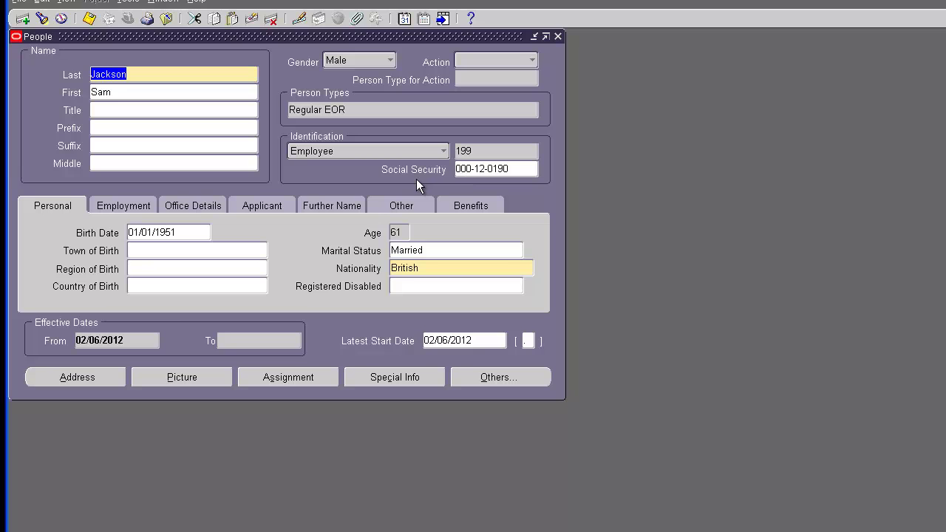
{"action": "left_click", "coordinate": [297, 376]}
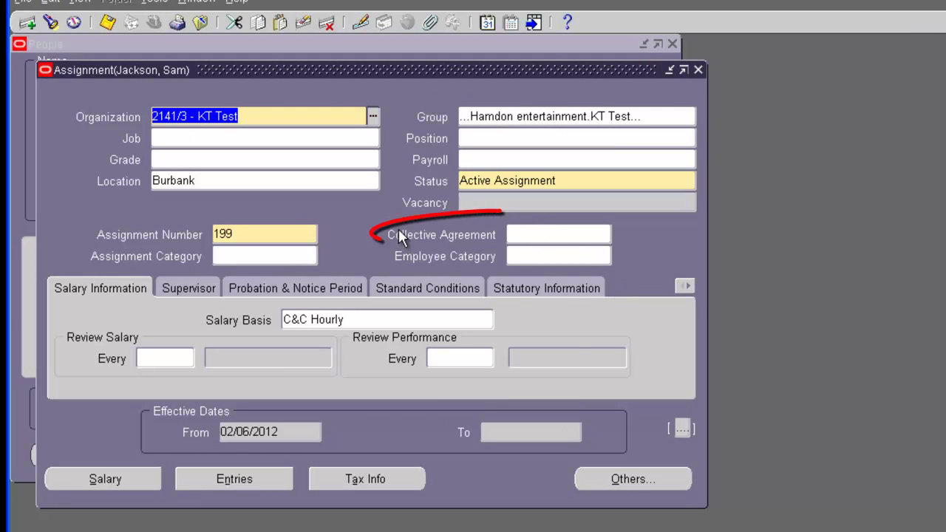
Step: Examine the Collective Agreement field to identify it as ASSGT.AGREEMENT_NAME
{"action": "left_click", "coordinate": [543, 232]}
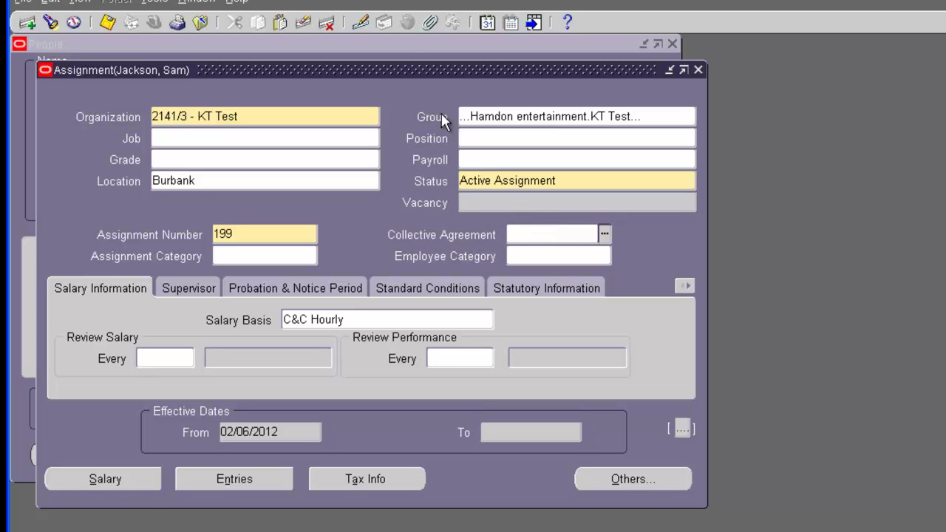
{"action": "left_click", "coordinate": [237, 14]}
{"action": "mouse_move", "coordinate": [258, 105]}
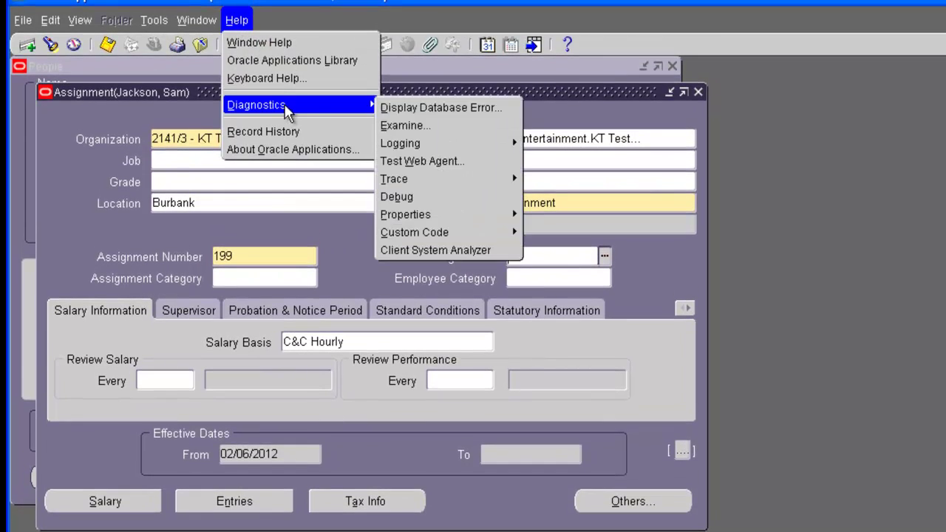
{"action": "left_click", "coordinate": [402, 123]}
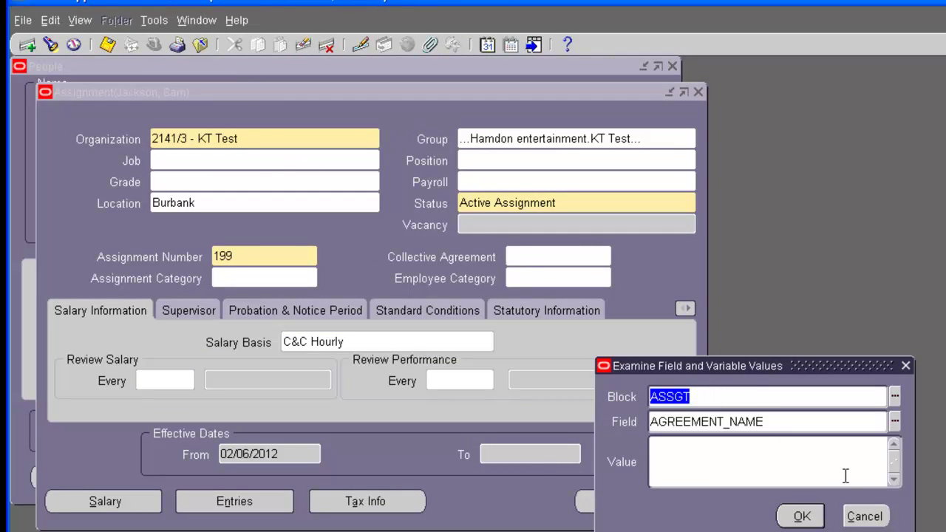
{"action": "left_click", "coordinate": [886, 516]}
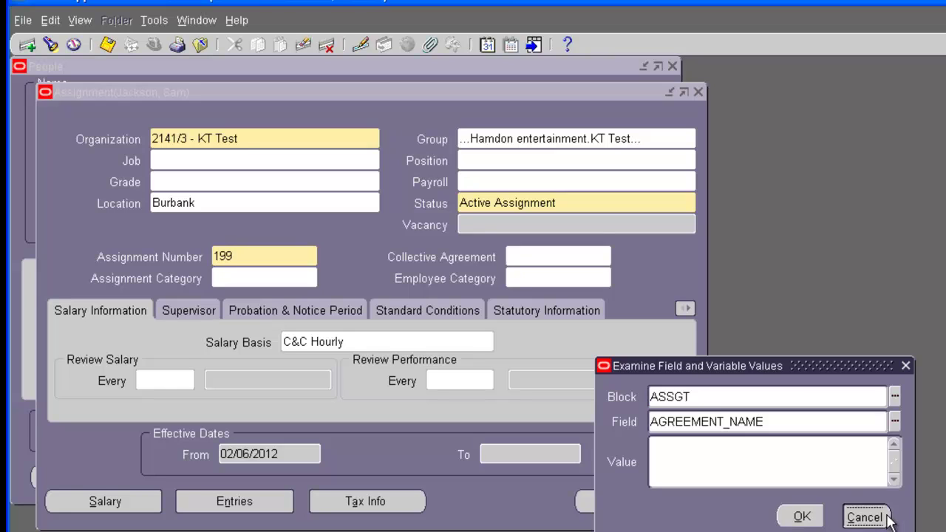
Step: Open Form Personalizations for the Assignment form through Diagnostics > Custom Code > Personalize
{"action": "left_click", "coordinate": [235, 22]}
{"action": "mouse_move", "coordinate": [337, 103]}
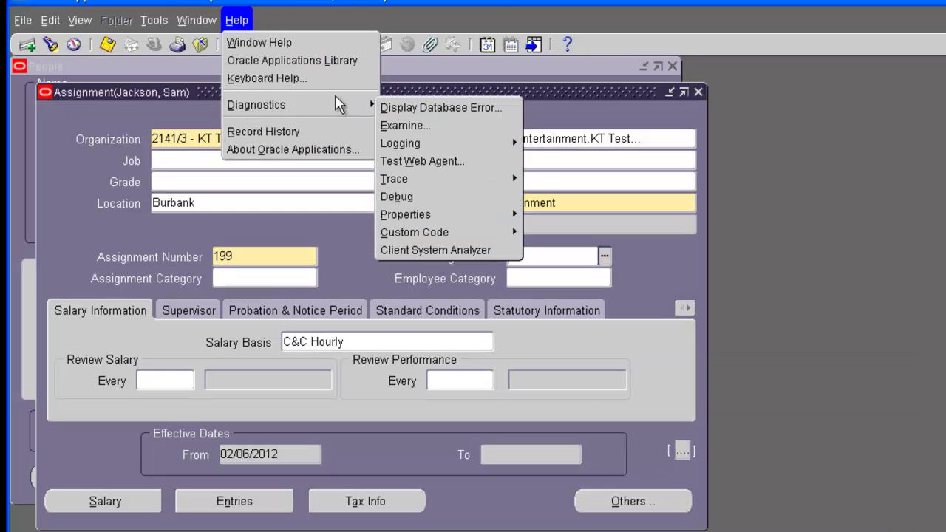
{"action": "mouse_move", "coordinate": [477, 234]}
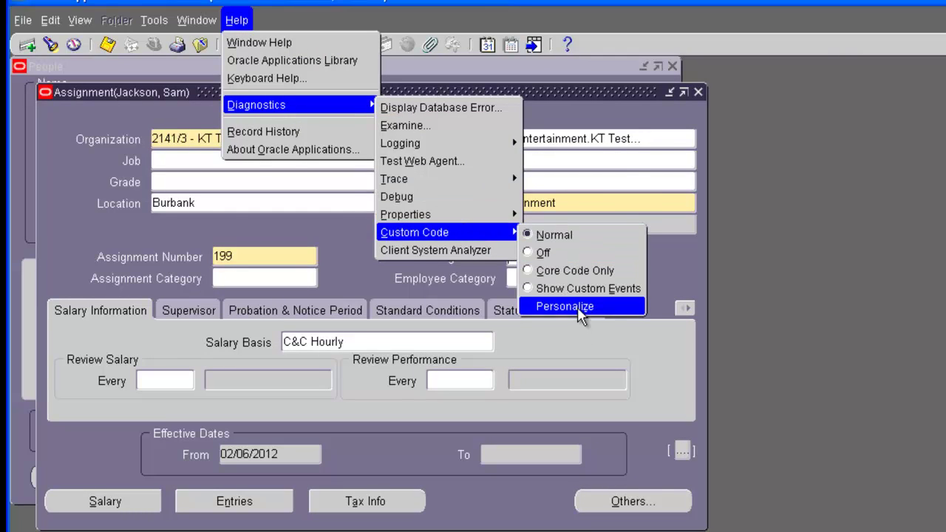
{"action": "left_click", "coordinate": [580, 310]}
{"action": "left_click_drag", "start_coordinate": [814, 180], "coordinate": [819, 201]}
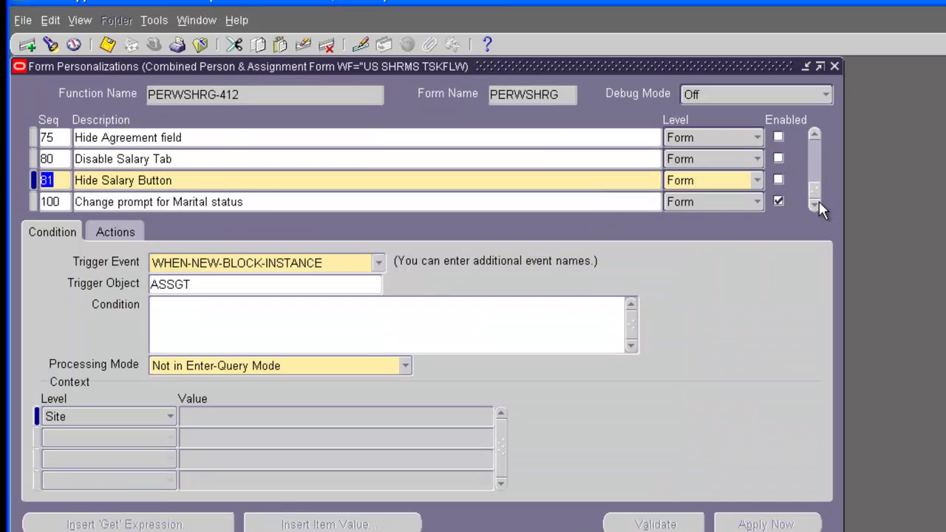
Step: Select rule 75 'Hide Agreement field', keep trigger WHEN-NEW-FORM-INSTANCE, and display its actions
{"action": "left_click", "coordinate": [239, 139]}
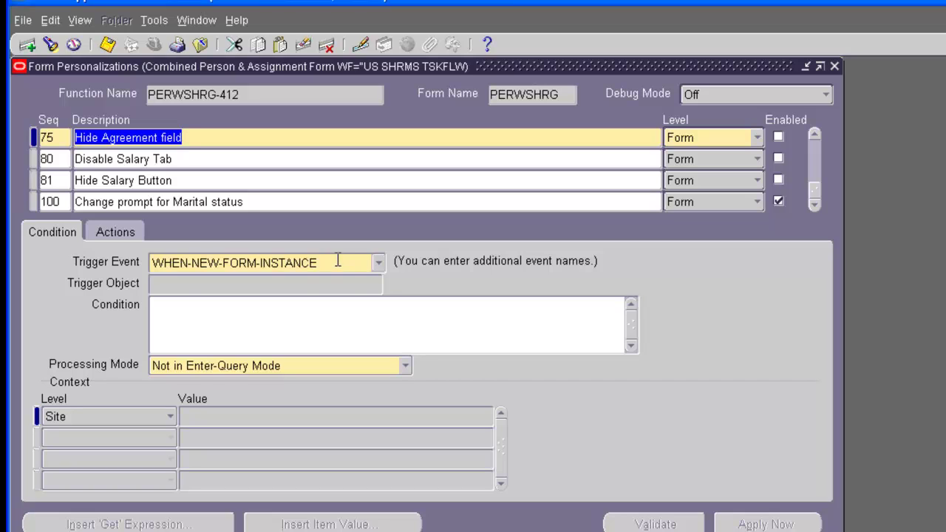
{"action": "left_click", "coordinate": [378, 263]}
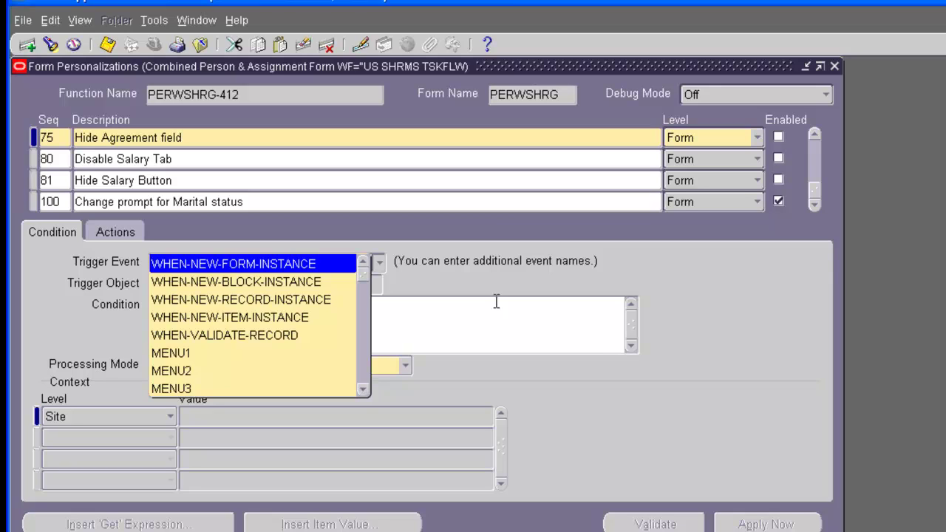
{"action": "key", "text": "Return"}
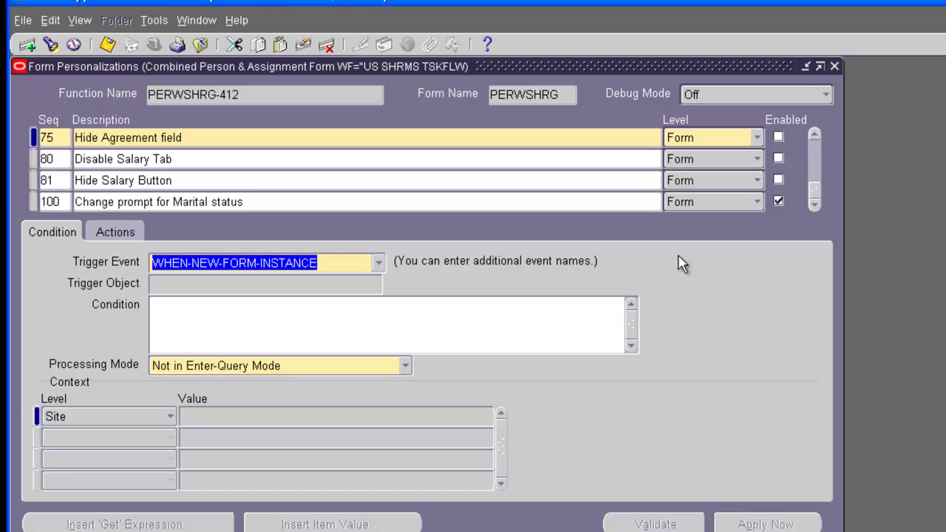
{"action": "left_click", "coordinate": [122, 233]}
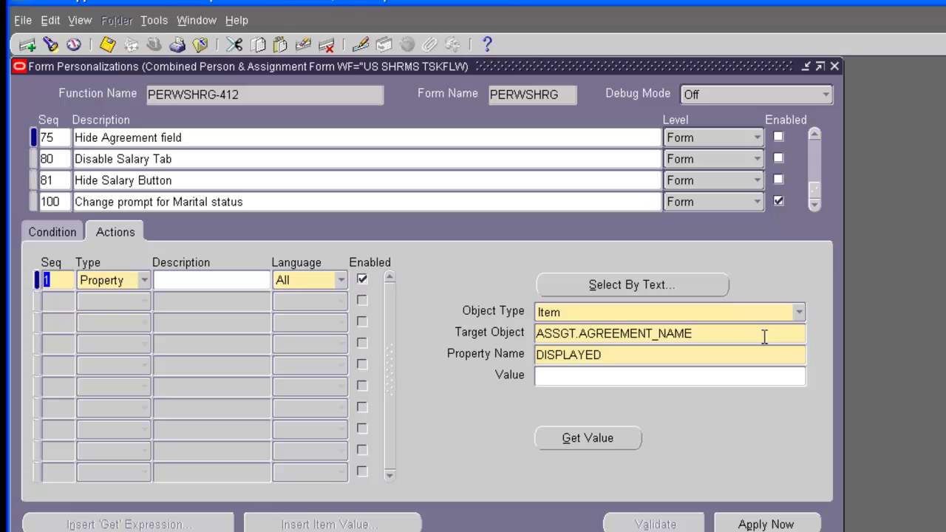
Step: Confirm the action sets ASSGT.AGREEMENT_NAME DISPLAYED to FALSE and enable rule 75
{"action": "left_click", "coordinate": [679, 355]}
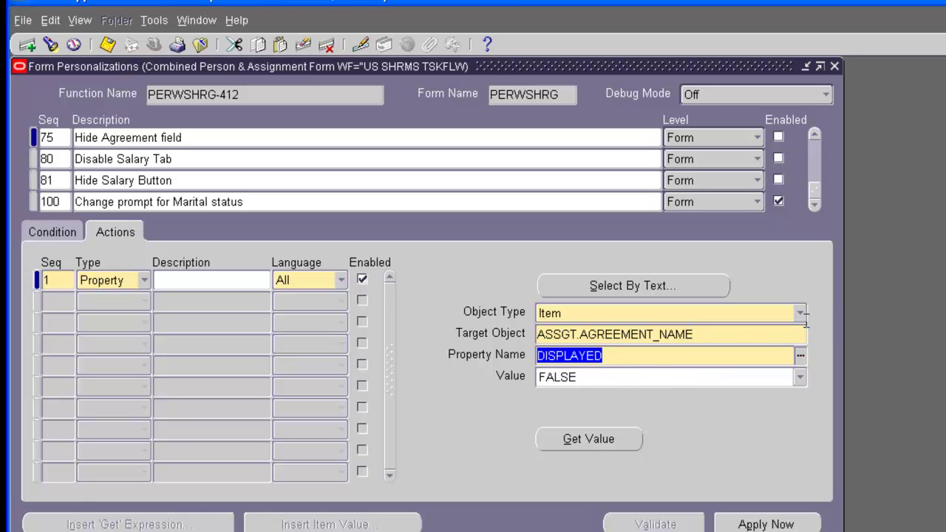
{"action": "left_click", "coordinate": [779, 137]}
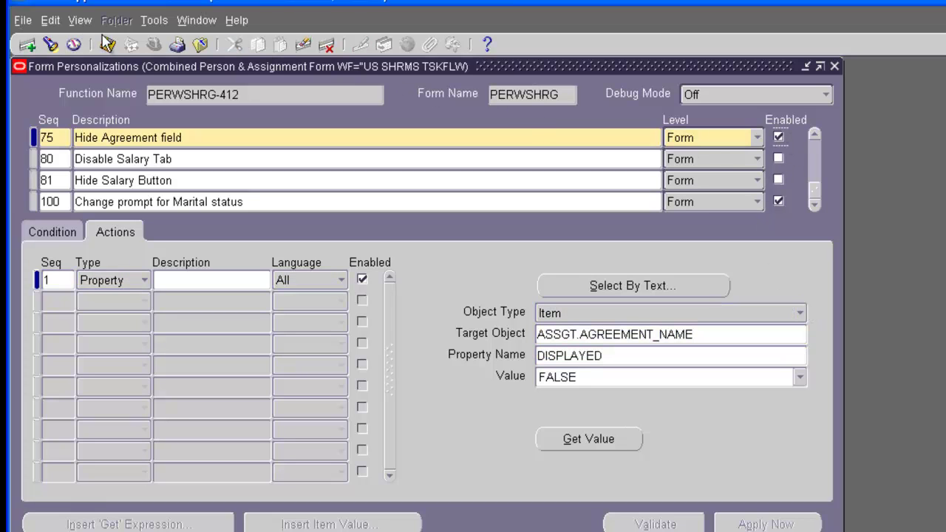
Step: Close the Personalizations, Assignment and People windows
{"action": "left_click", "coordinate": [834, 66]}
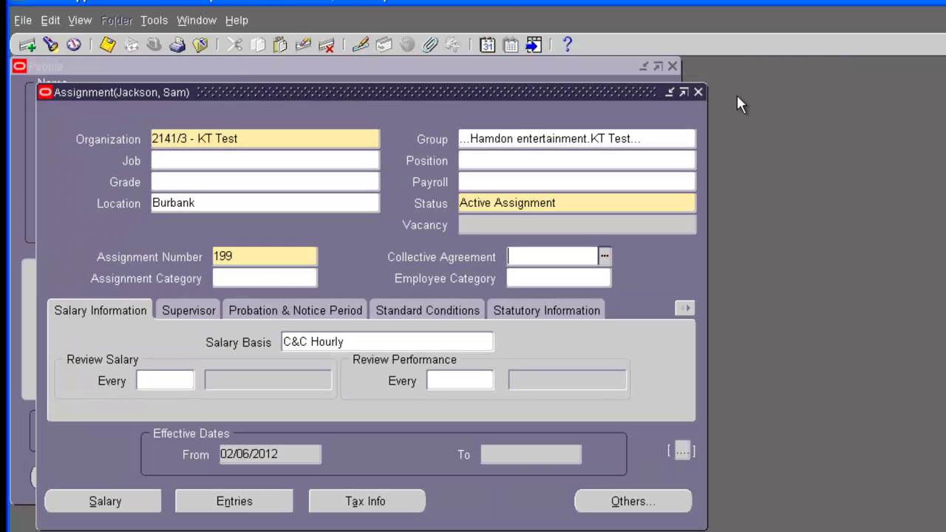
{"action": "left_click", "coordinate": [700, 94]}
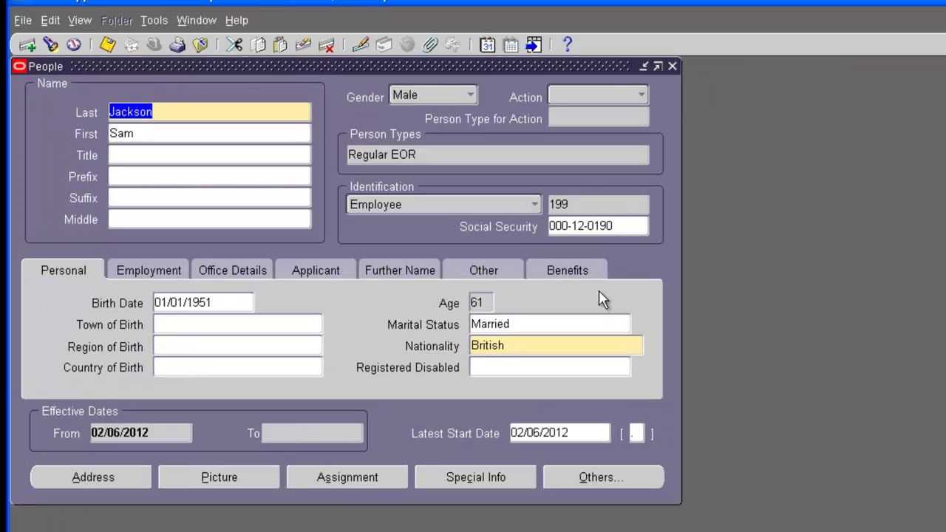
{"action": "left_click", "coordinate": [673, 66]}
Step: Reopen People without changing the effective date, find employee number 199, and open their Assignment
{"action": "double_click", "coordinate": [190, 184]}
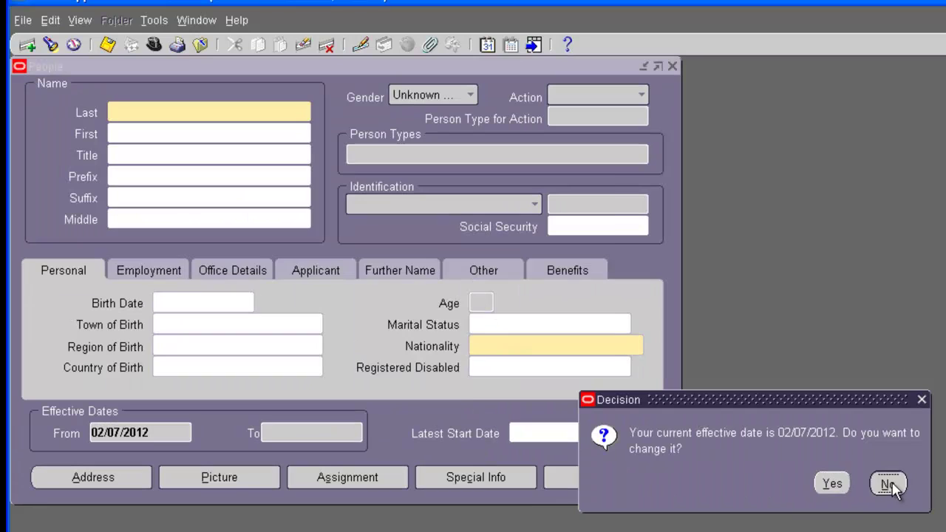
{"action": "left_click", "coordinate": [889, 483]}
{"action": "left_click", "coordinate": [346, 304]}
{"action": "type", "text": "199"}
{"action": "key", "text": "Return"}
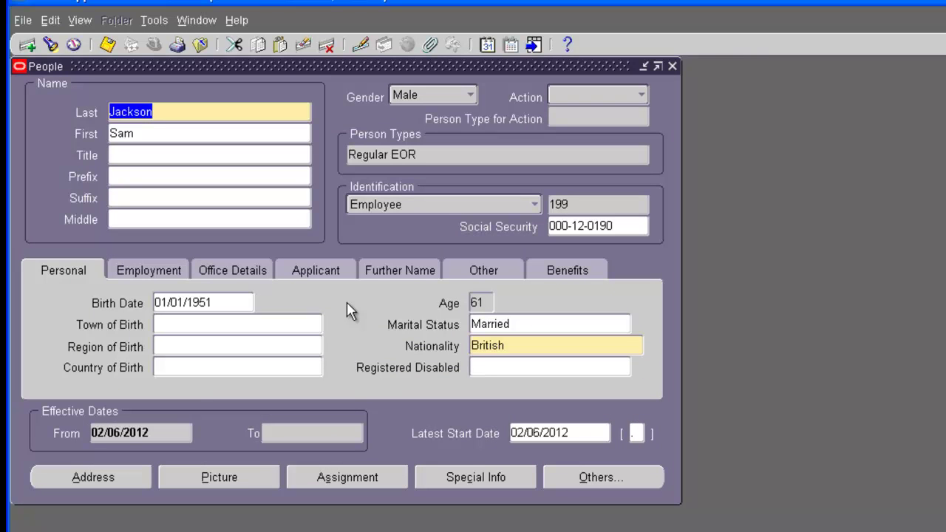
{"action": "left_click", "coordinate": [344, 476]}
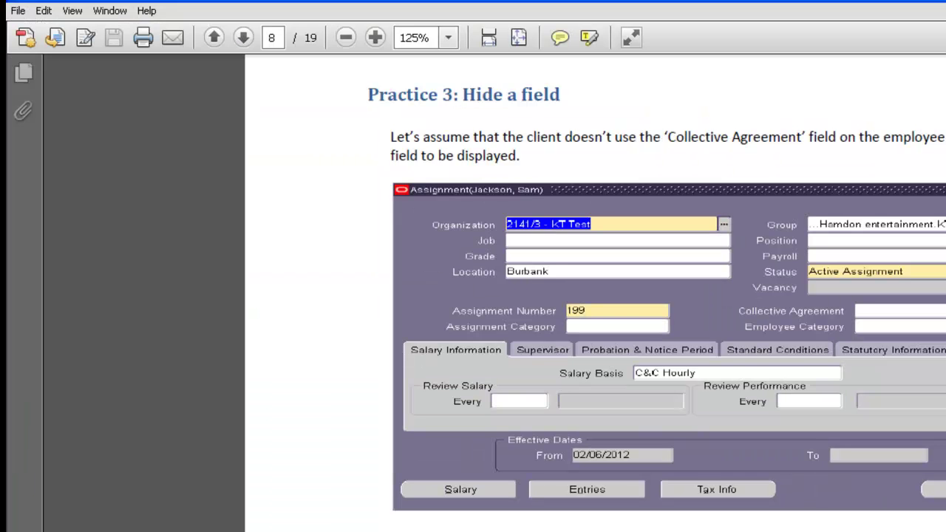
Step: Scroll the PDF tutorial down to the Practice 4: Hide/Disable a tab section
{"action": "scroll", "coordinate": [500, 397], "scroll_direction": "down", "scroll_amount": 10}
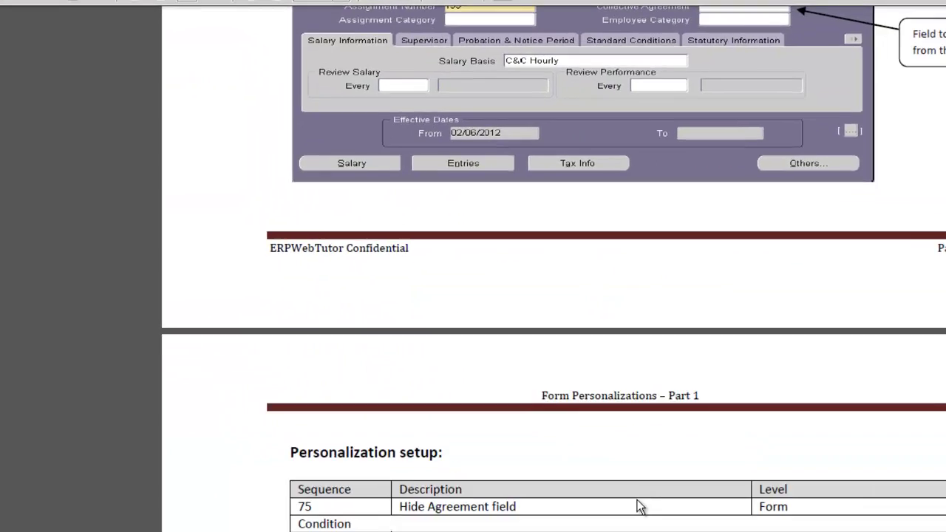
{"action": "scroll", "coordinate": [498, 391], "scroll_direction": "down", "scroll_amount": 15}
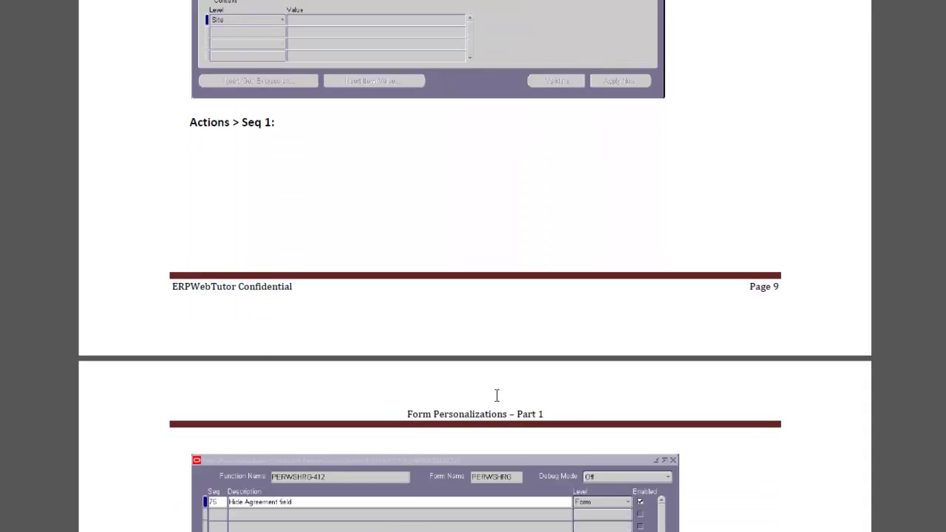
{"action": "scroll", "coordinate": [342, 323], "scroll_direction": "down", "scroll_amount": 10}
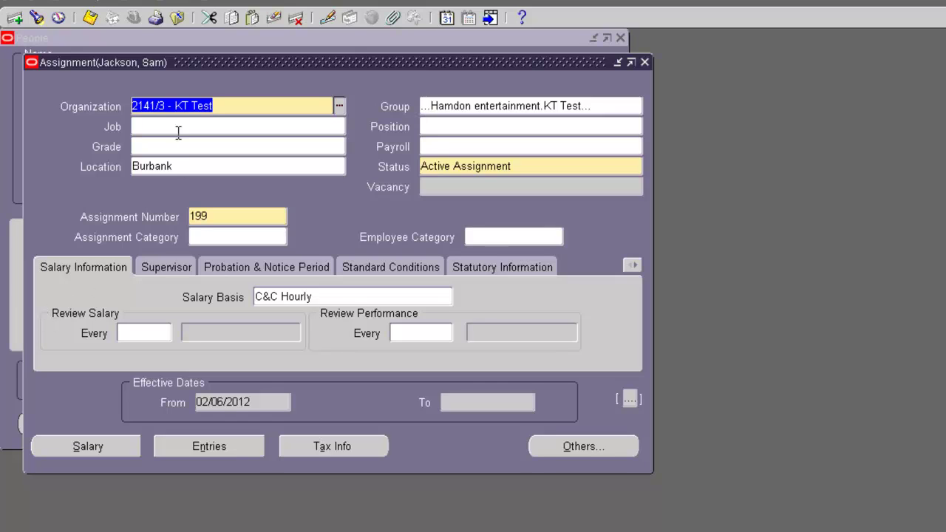
Step: Open Form Personalizations via Help > Diagnostics > Custom Code and scroll to rules Seq 75–100
{"action": "left_click", "coordinate": [211, 2]}
{"action": "mouse_move", "coordinate": [305, 78]}
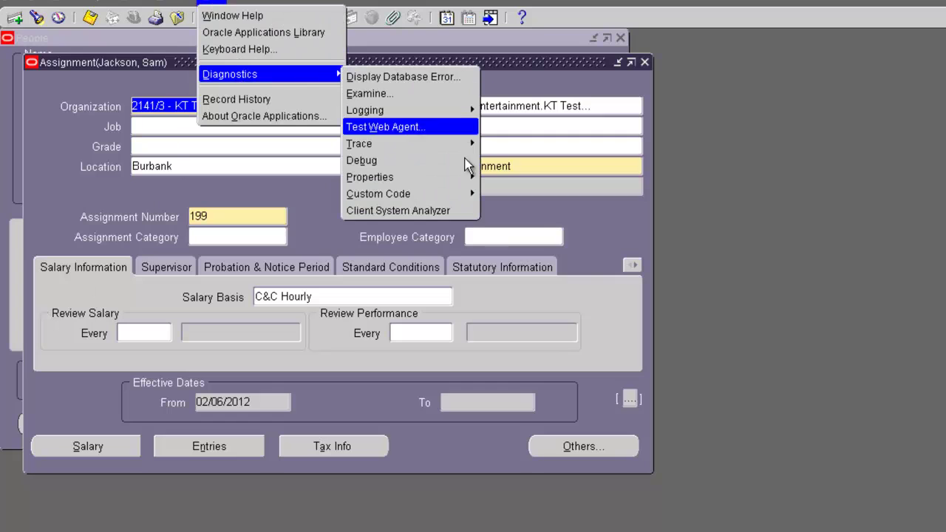
{"action": "mouse_move", "coordinate": [414, 193]}
{"action": "left_click", "coordinate": [553, 263]}
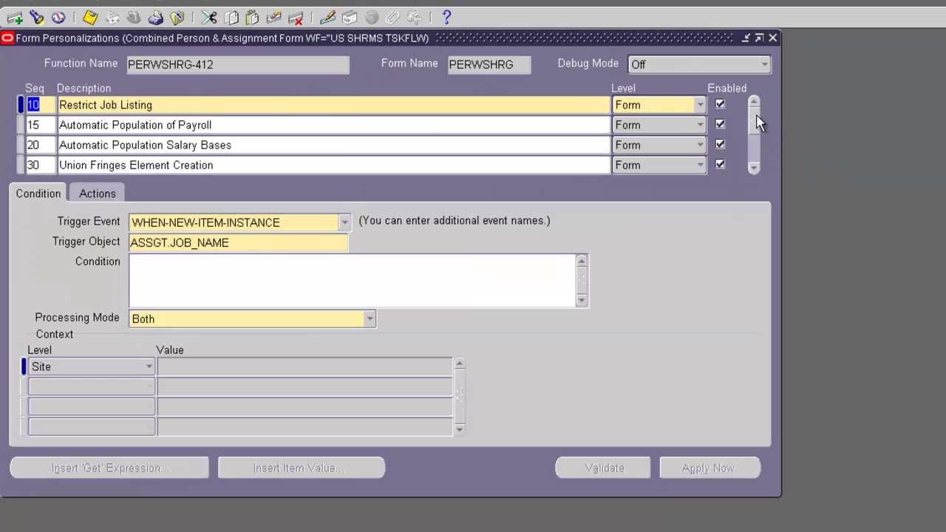
{"action": "left_click_drag", "start_coordinate": [759, 123], "coordinate": [751, 176]}
{"action": "scroll", "coordinate": [752, 174], "scroll_direction": "down", "scroll_amount": 9}
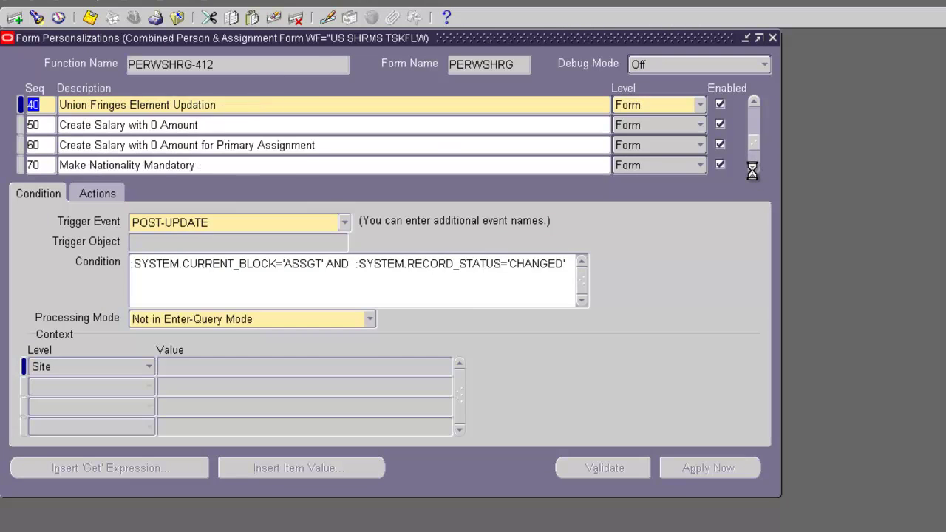
{"action": "left_click", "coordinate": [753, 170]}
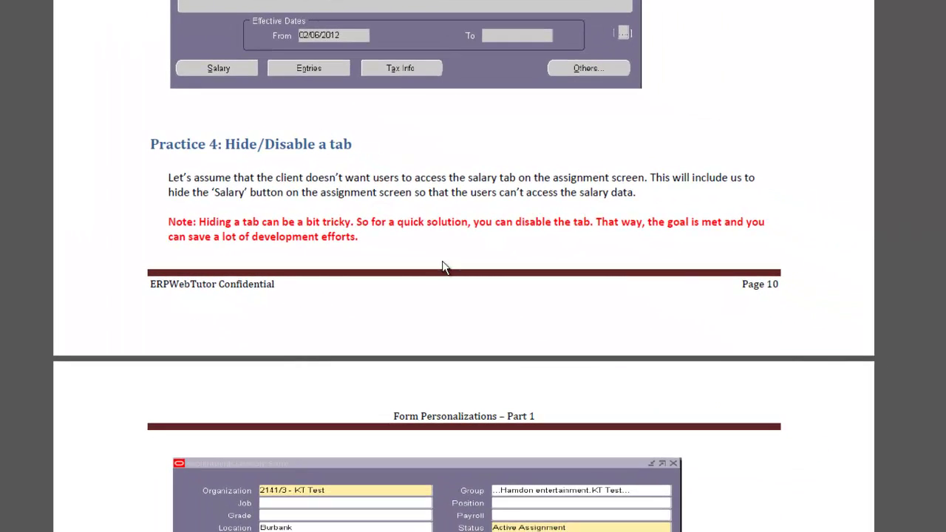
Step: Scroll the PDF to the screenshot marking 'Tab to disable' and 'Button to hide'
{"action": "scroll", "coordinate": [441, 281], "scroll_direction": "down", "scroll_amount": 5}
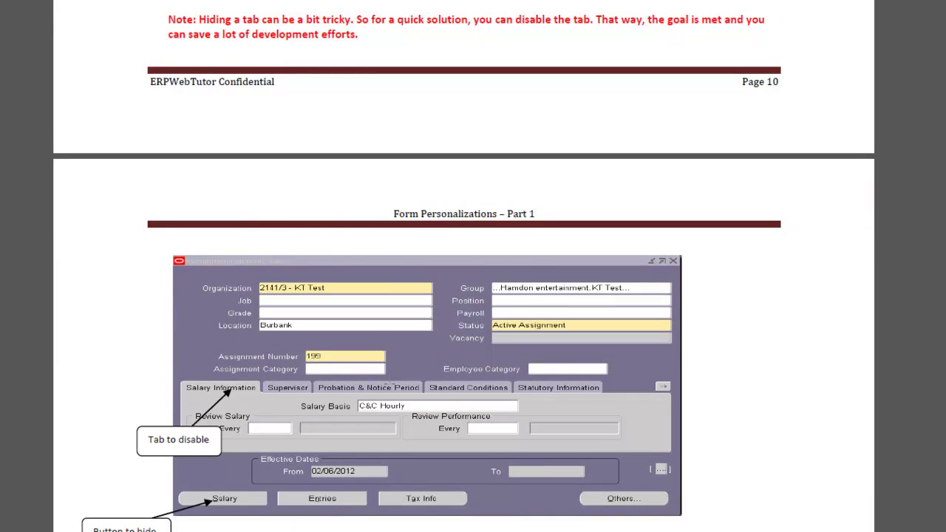
{"action": "scroll", "coordinate": [390, 384], "scroll_direction": "down", "scroll_amount": 3}
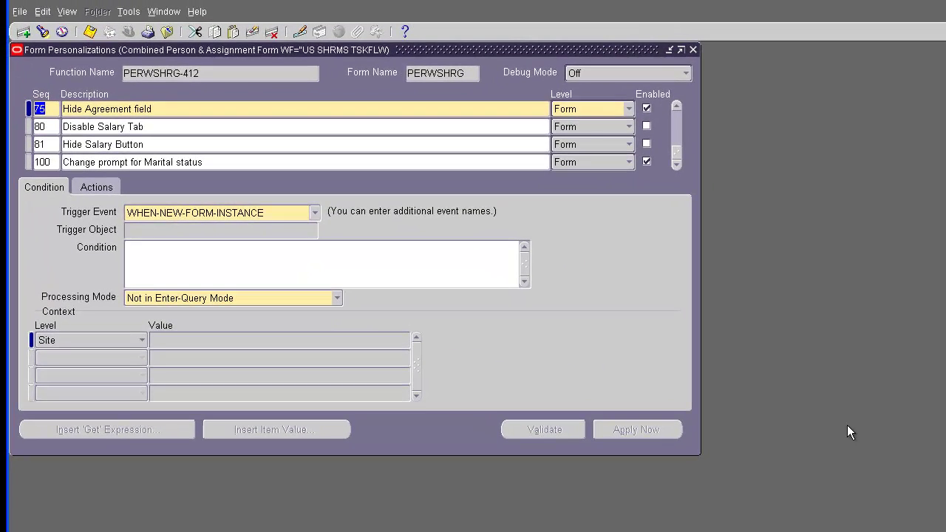
Step: Select rule 80 Disable Salary Tab and set its action's Object Type to Tab Page
{"action": "left_click", "coordinate": [346, 125]}
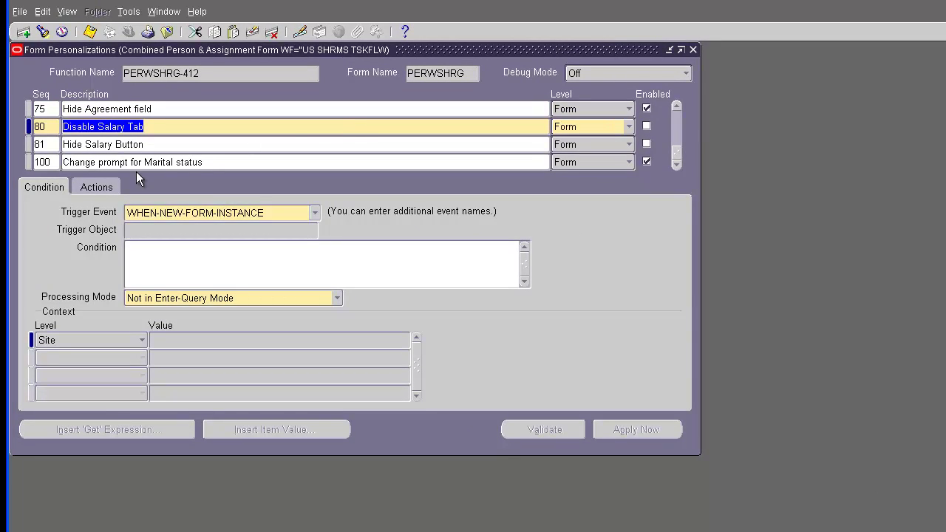
{"action": "left_click", "coordinate": [94, 187]}
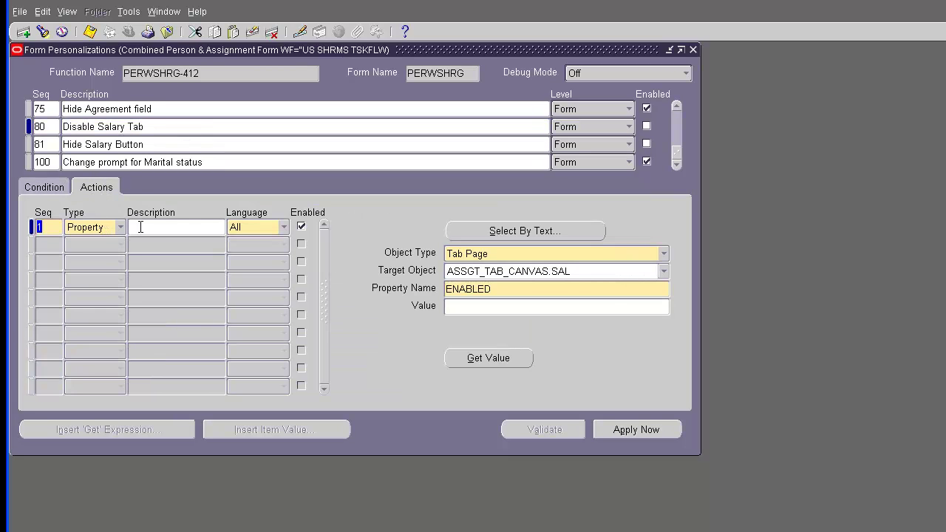
{"action": "left_click", "coordinate": [663, 255]}
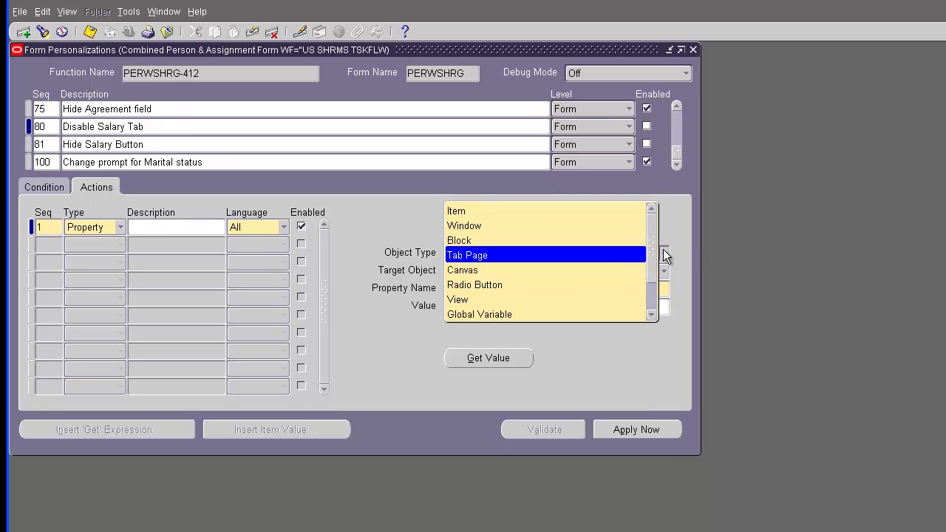
{"action": "scroll", "coordinate": [654, 255], "scroll_direction": "down", "scroll_amount": 1}
{"action": "left_click_drag", "start_coordinate": [653, 277], "coordinate": [652, 235]}
{"action": "key", "text": "Return"}
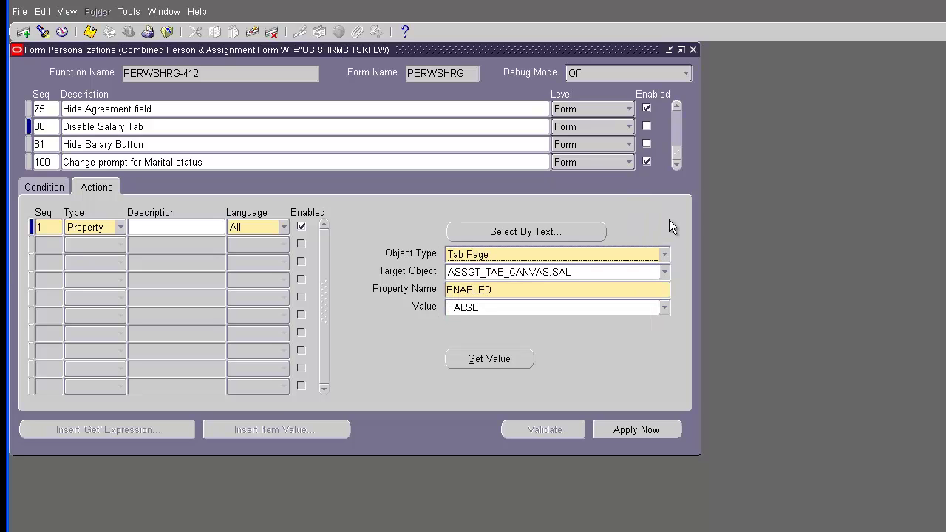
Step: Set the action's target to ASSGT_TAB_CANVAS.SAL and its property to ENABLED
{"action": "left_click", "coordinate": [663, 273]}
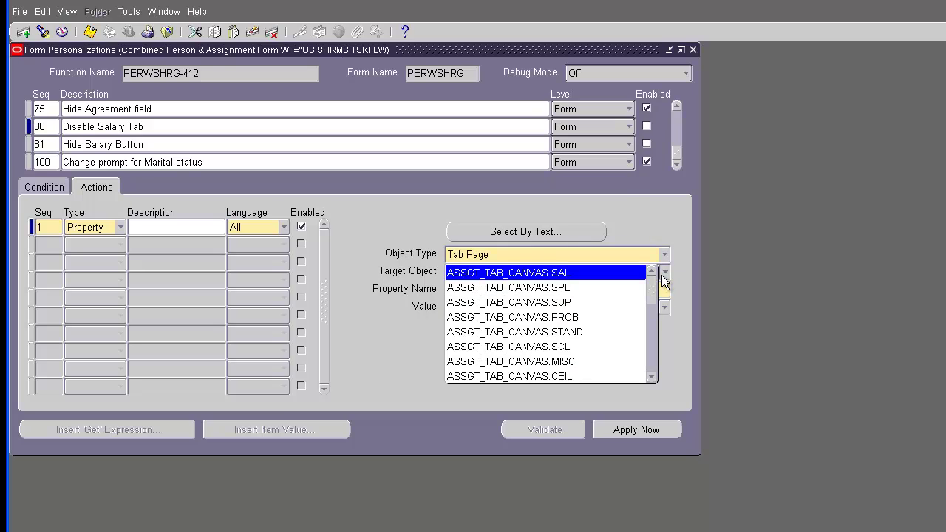
{"action": "mouse_move", "coordinate": [654, 288]}
{"action": "left_mouse_down"}
{"action": "mouse_move", "coordinate": [650, 374]}
{"action": "mouse_move", "coordinate": [668, 348]}
{"action": "mouse_move", "coordinate": [662, 288]}
{"action": "left_mouse_up"}
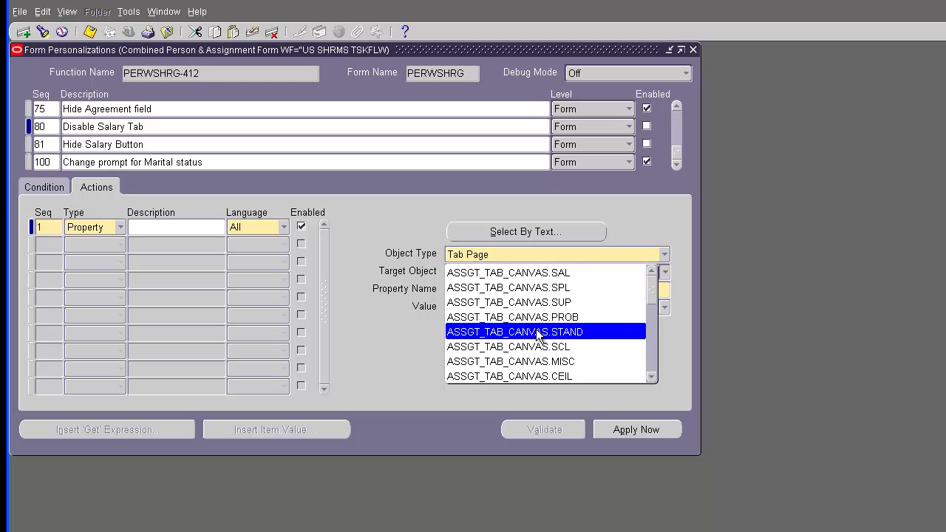
{"action": "left_click", "coordinate": [385, 375]}
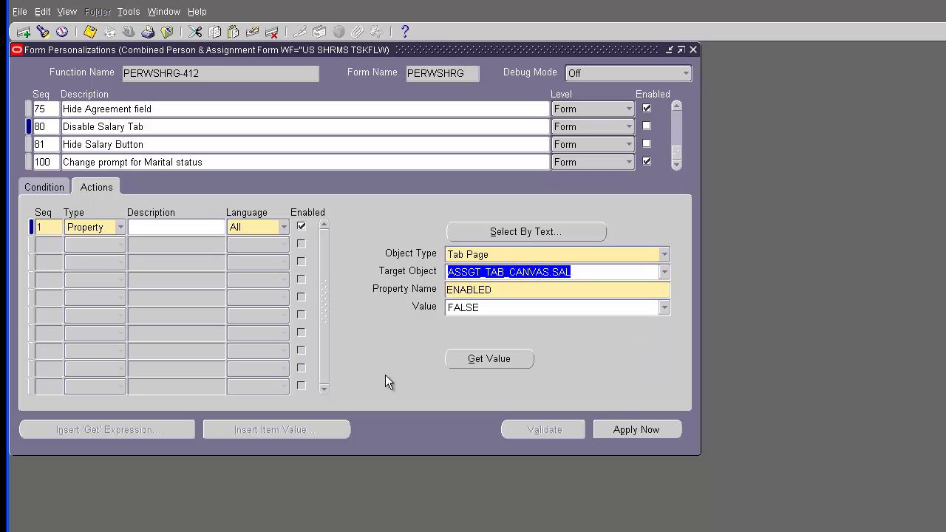
{"action": "left_click", "coordinate": [507, 293]}
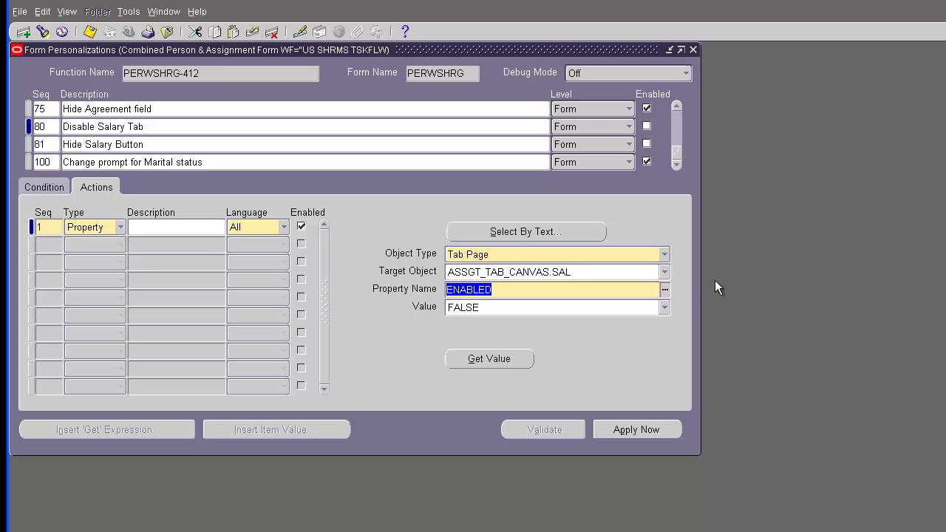
{"action": "left_click", "coordinate": [666, 289]}
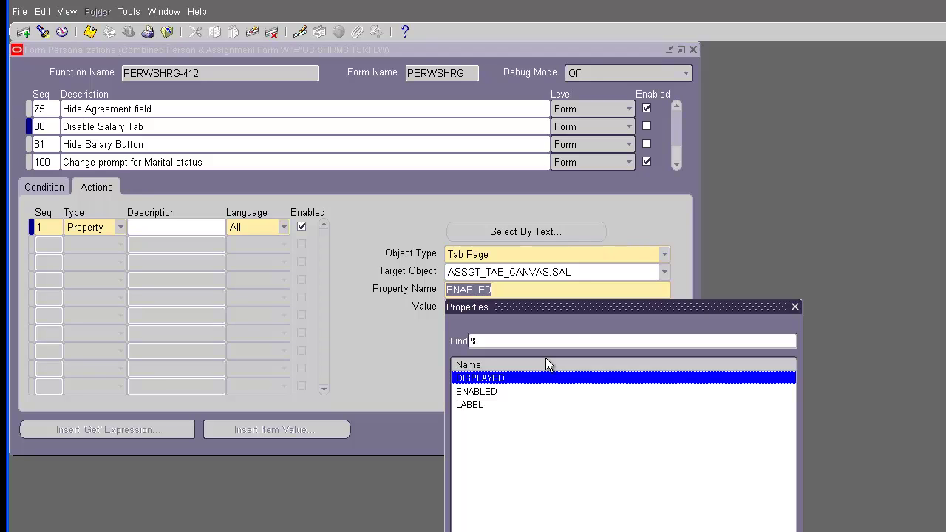
Step: Move the Properties list aside and cancel it, keeping ENABLED as the property
{"action": "left_click_drag", "start_coordinate": [576, 309], "coordinate": [720, 257]}
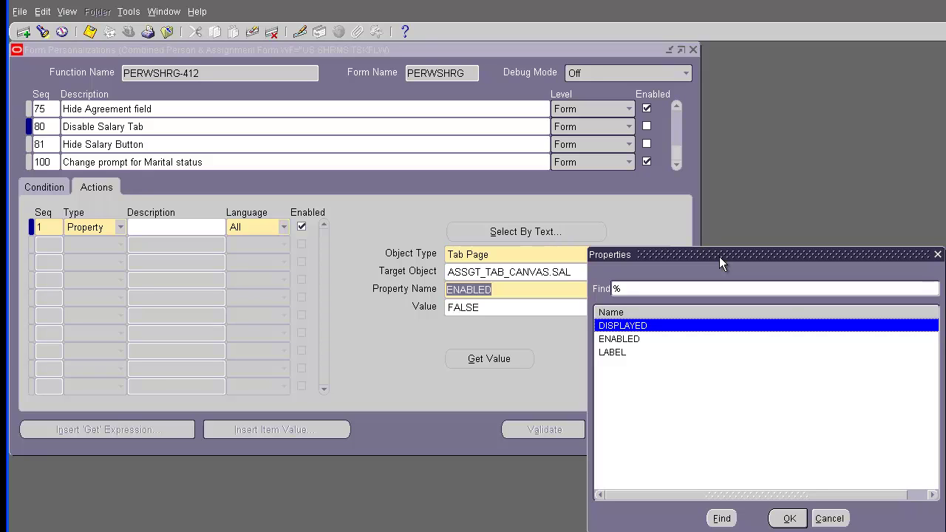
{"action": "left_click", "coordinate": [829, 518]}
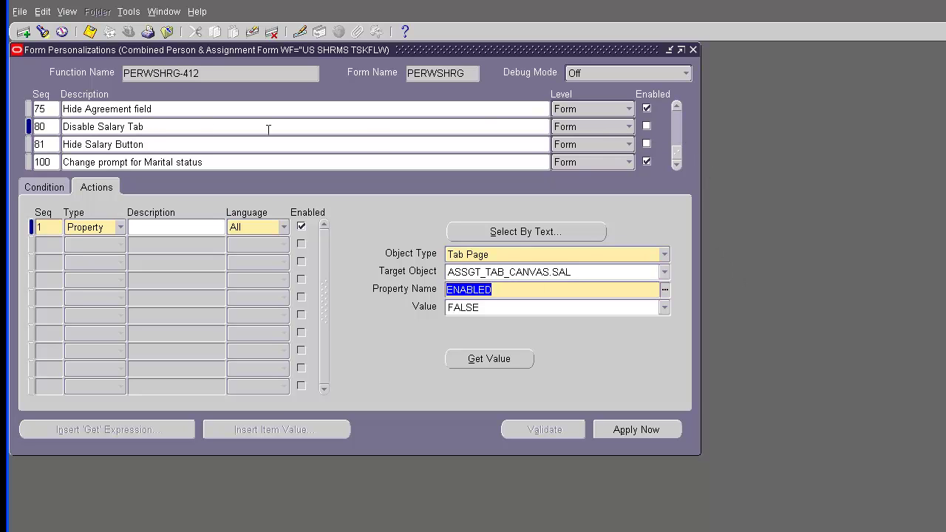
Step: Enable rule 80 Disable Salary Tab, then show the Conditions of rule 81 Hide Salary Button
{"action": "left_click", "coordinate": [646, 127]}
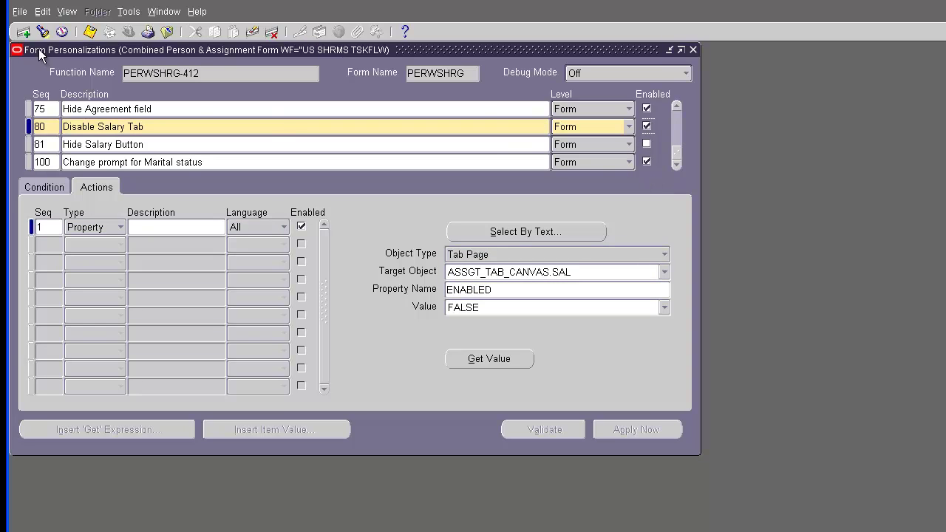
{"action": "left_click", "coordinate": [219, 144]}
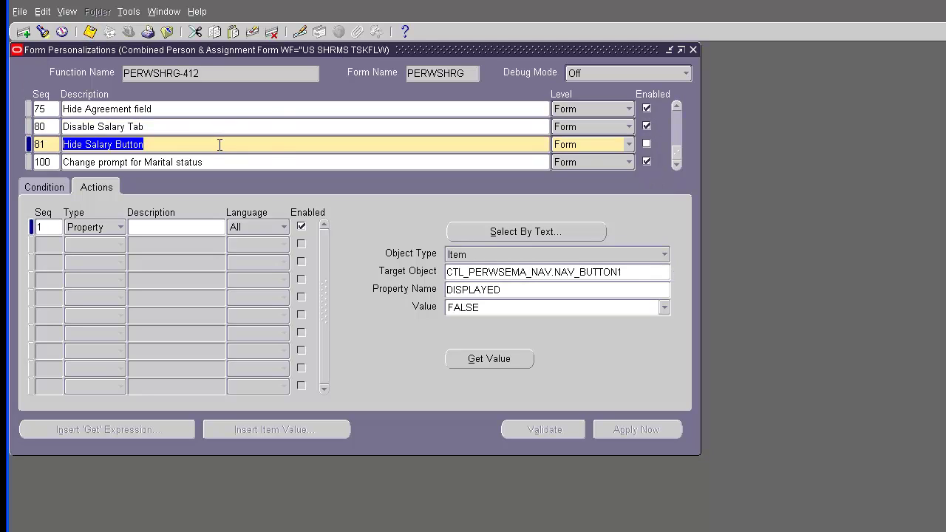
{"action": "left_click", "coordinate": [42, 189]}
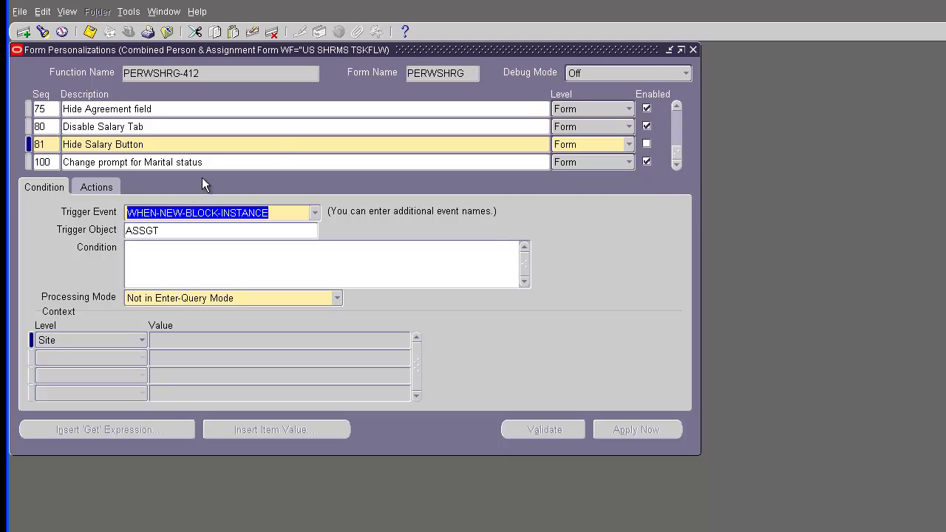
Step: Close all forms, reopen People, dismiss the profile error, find employee 199 and open Assignment
{"action": "left_click", "coordinate": [693, 50]}
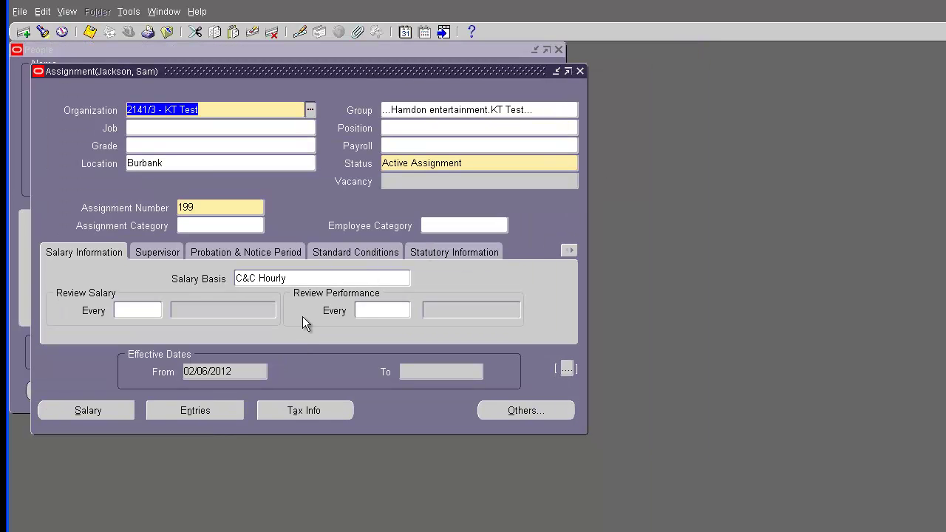
{"action": "left_click", "coordinate": [580, 71]}
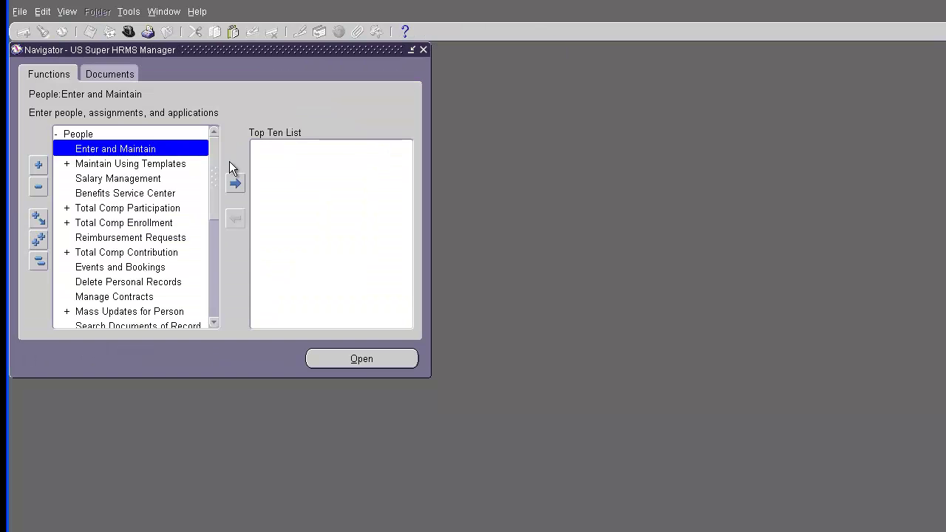
{"action": "left_click", "coordinate": [559, 50]}
{"action": "double_click", "coordinate": [118, 148]}
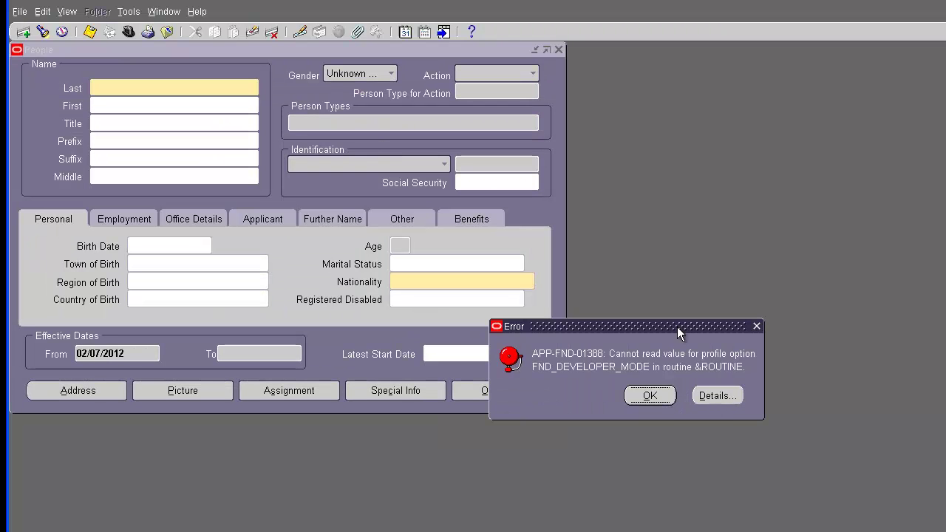
{"action": "left_click", "coordinate": [653, 397]}
{"action": "left_click", "coordinate": [747, 396]}
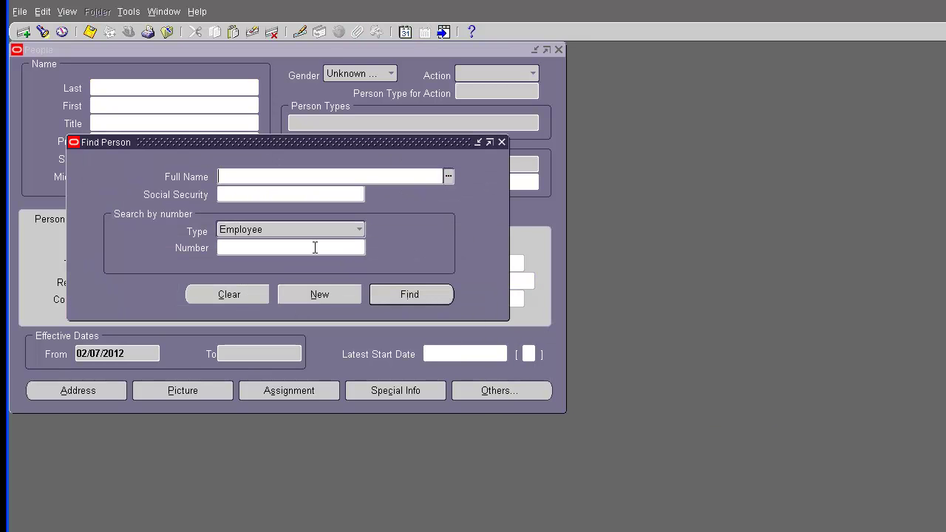
{"action": "type", "text": "199"}
{"action": "key", "text": "Return"}
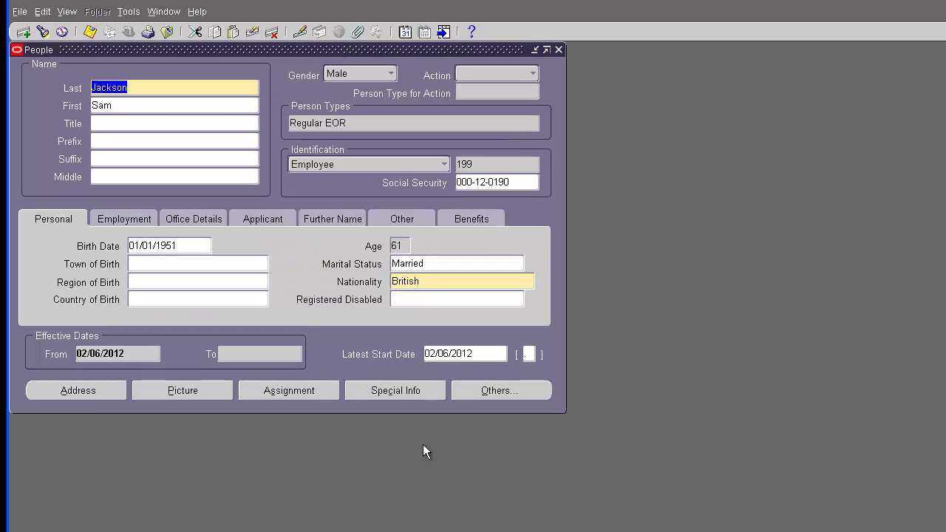
{"action": "left_click", "coordinate": [279, 392]}
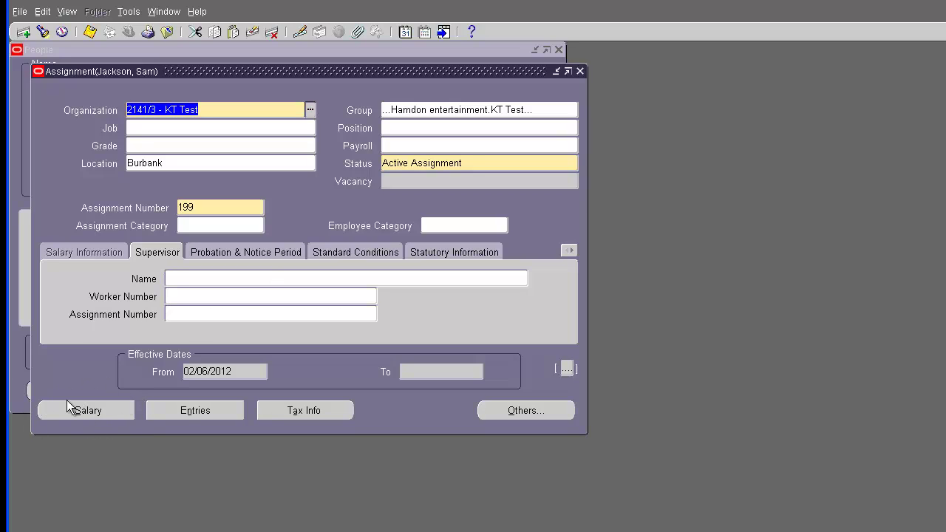
Step: Examine the current field's block and value via Help > Diagnostics, then close it
{"action": "left_click", "coordinate": [191, 13]}
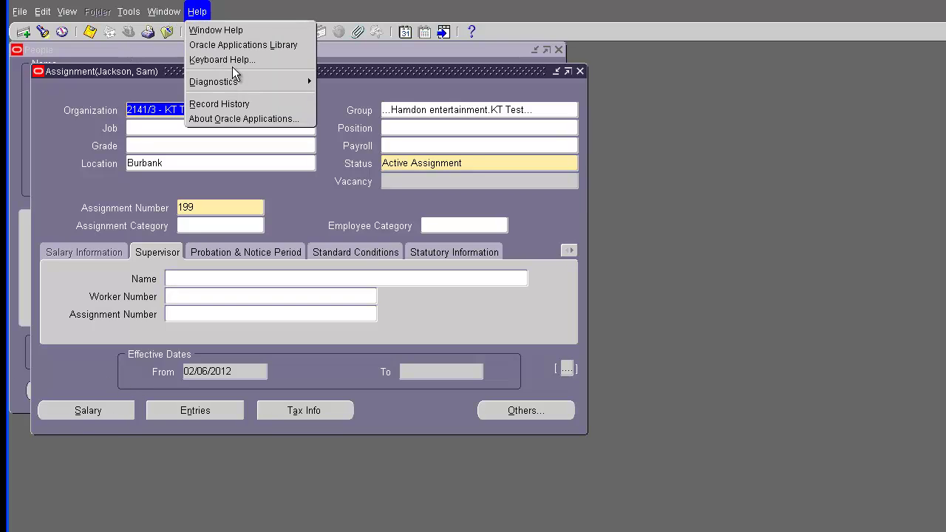
{"action": "mouse_move", "coordinate": [234, 81]}
{"action": "left_click", "coordinate": [340, 99]}
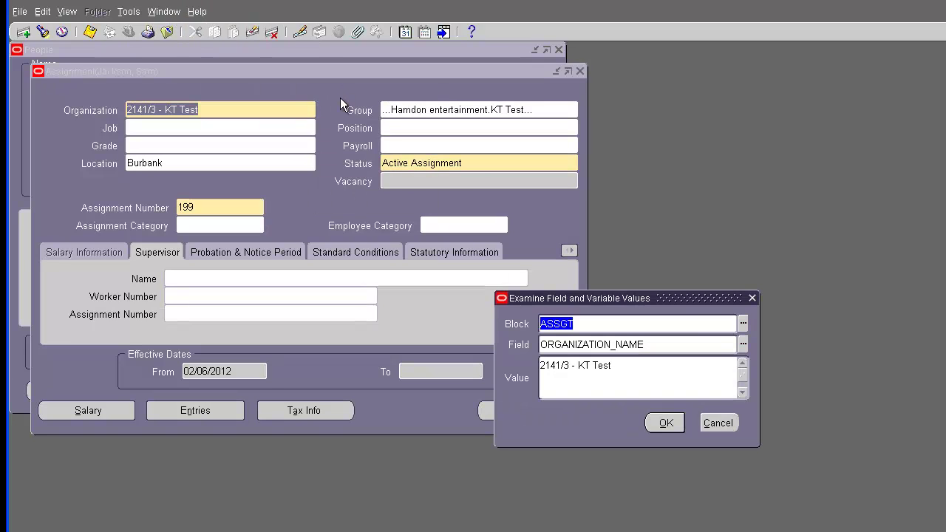
{"action": "left_click", "coordinate": [730, 428]}
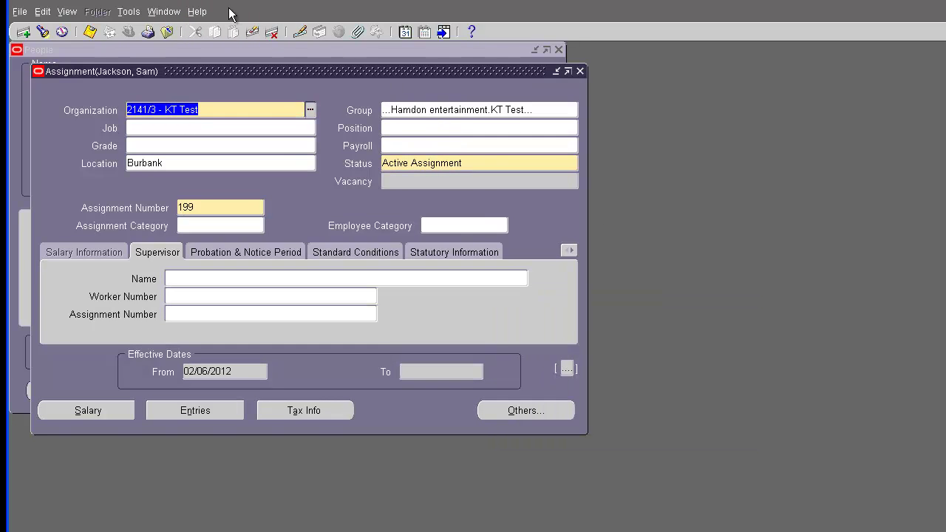
Step: Open Form Personalizations from Help > Diagnostics > Custom Code and scroll to rules 75–100
{"action": "left_click", "coordinate": [197, 12]}
{"action": "mouse_move", "coordinate": [270, 88]}
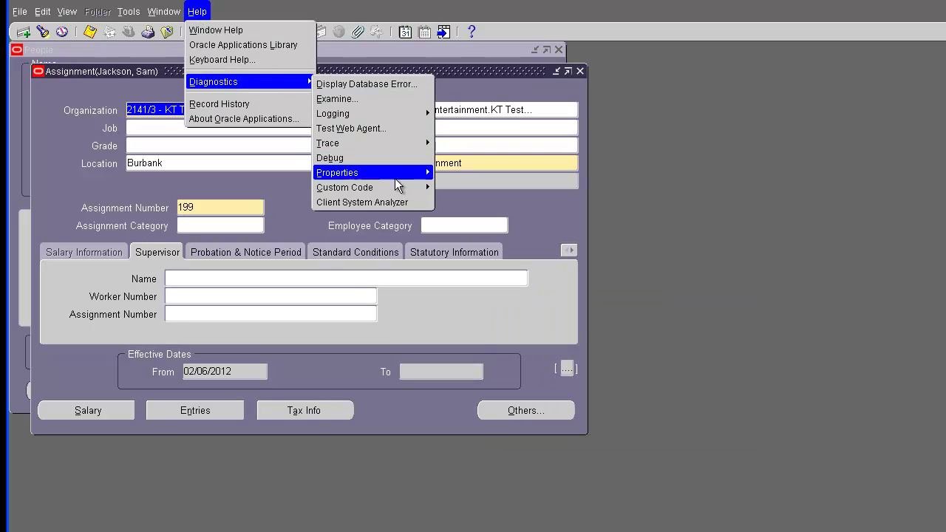
{"action": "mouse_move", "coordinate": [399, 188]}
{"action": "left_click", "coordinate": [473, 255]}
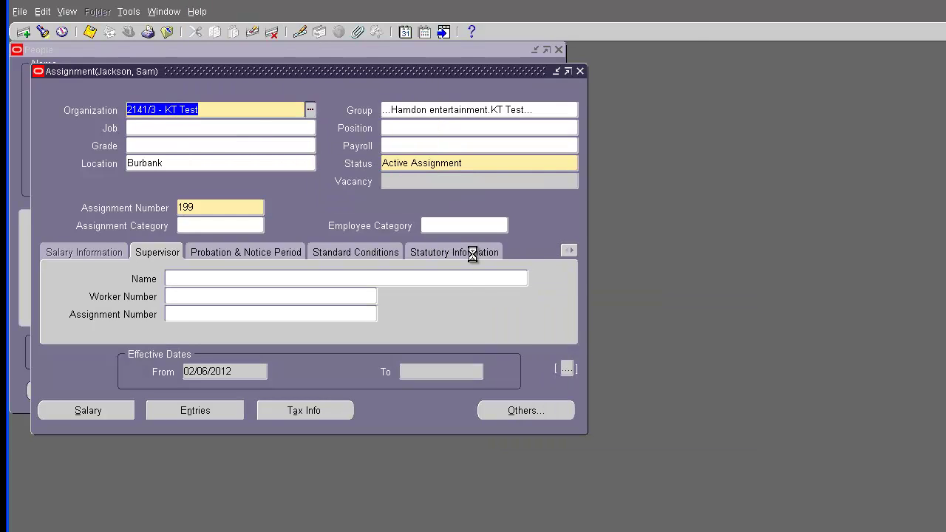
{"action": "scroll", "coordinate": [676, 166], "scroll_direction": "down", "scroll_amount": 10}
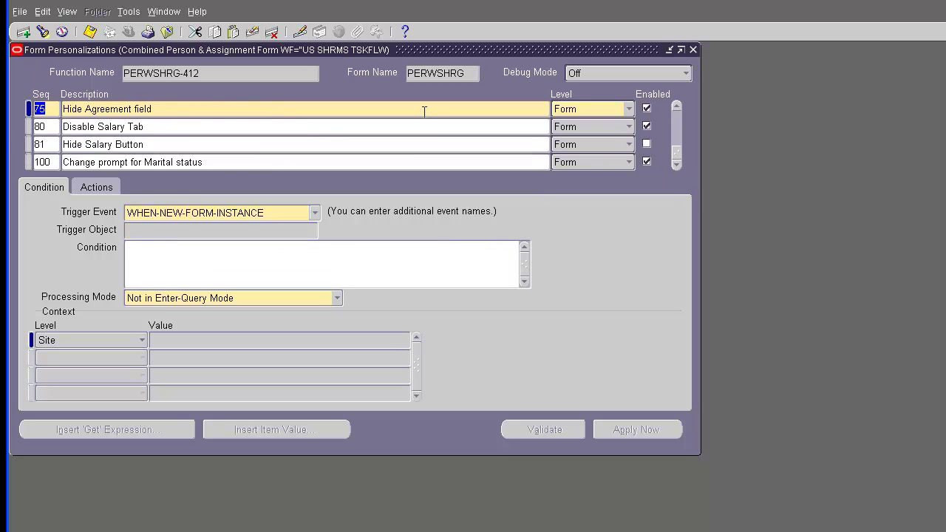
Step: Change rule 81 Hide Salary Button's trigger to WHEN-NEW-FORM-INSTANCE and enable it
{"action": "left_click", "coordinate": [165, 145]}
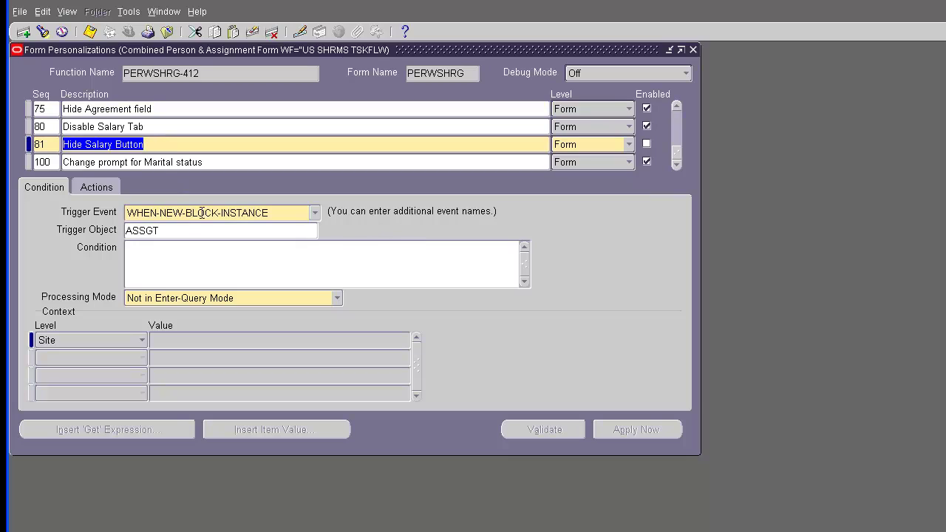
{"action": "left_click", "coordinate": [314, 213]}
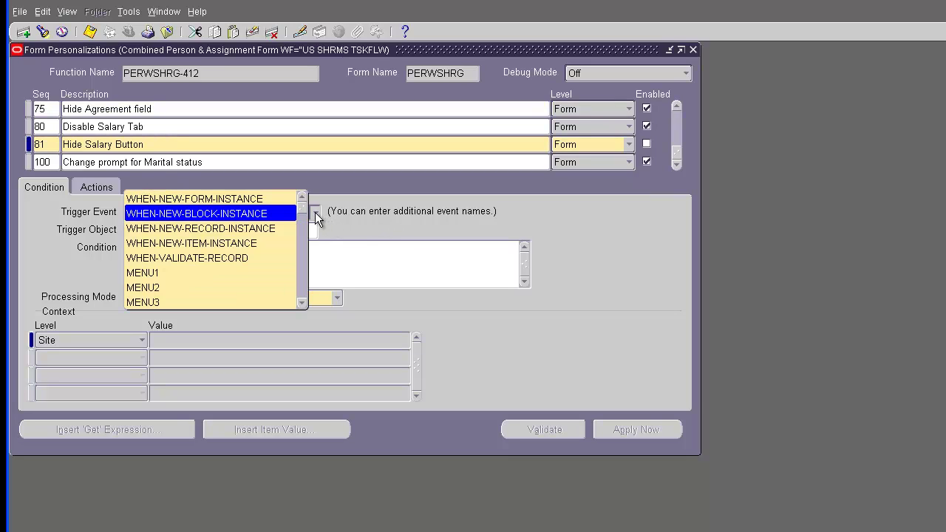
{"action": "left_click", "coordinate": [262, 209]}
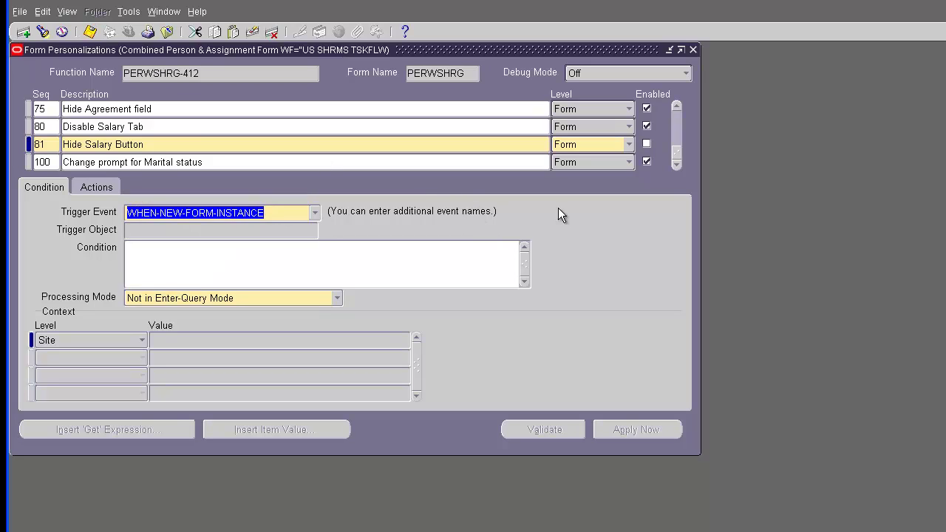
{"action": "left_click", "coordinate": [647, 144]}
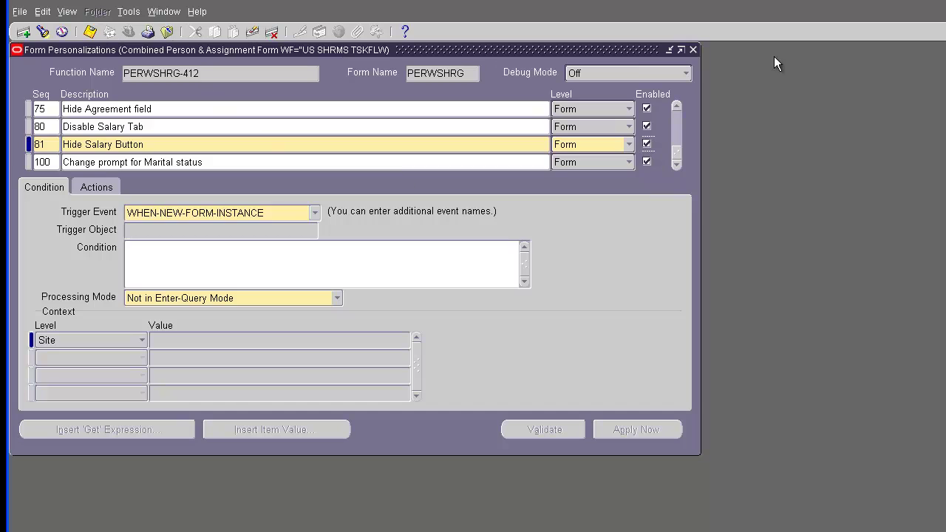
Step: Close the Personalizations, Assignment and People windows and reopen the People form
{"action": "left_click", "coordinate": [693, 50]}
{"action": "left_click", "coordinate": [580, 71]}
{"action": "left_click", "coordinate": [559, 50]}
{"action": "double_click", "coordinate": [164, 149]}
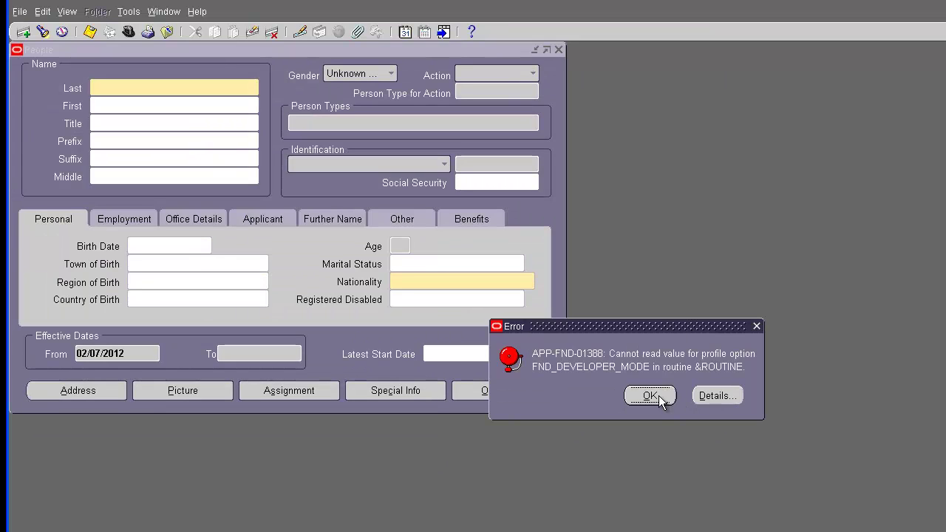
Step: Dismiss the profile error, keep the effective date, find employee 199 and open Assignment
{"action": "left_click", "coordinate": [650, 395]}
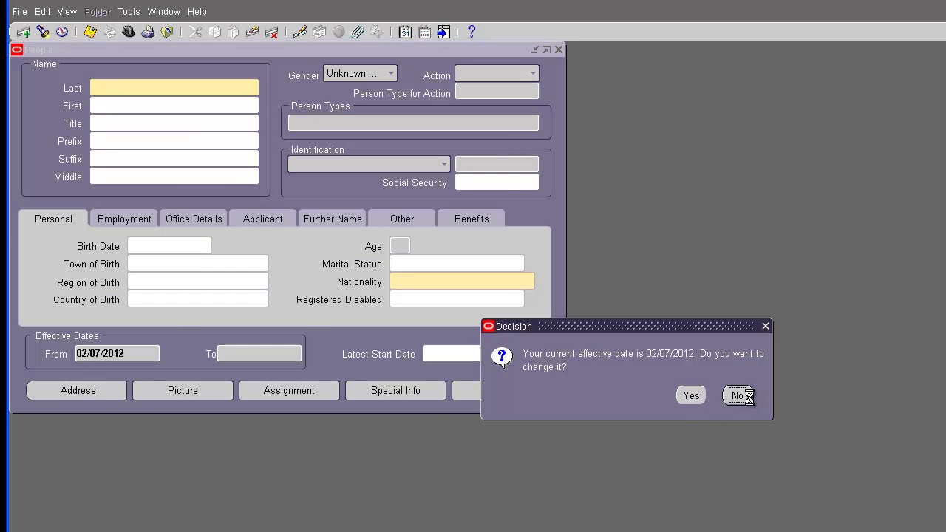
{"action": "left_click", "coordinate": [737, 396]}
{"action": "left_click", "coordinate": [289, 249]}
{"action": "type", "text": "199"}
{"action": "key", "text": "Return"}
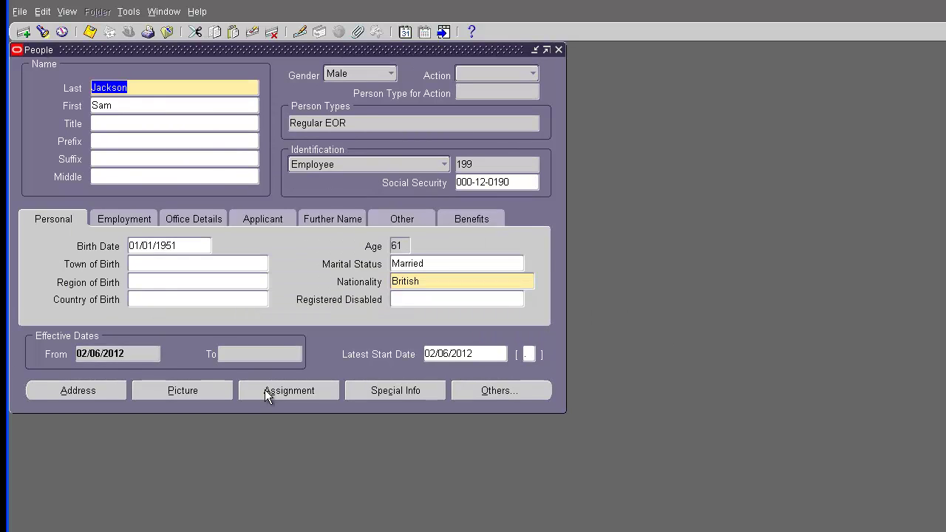
{"action": "left_click", "coordinate": [266, 390]}
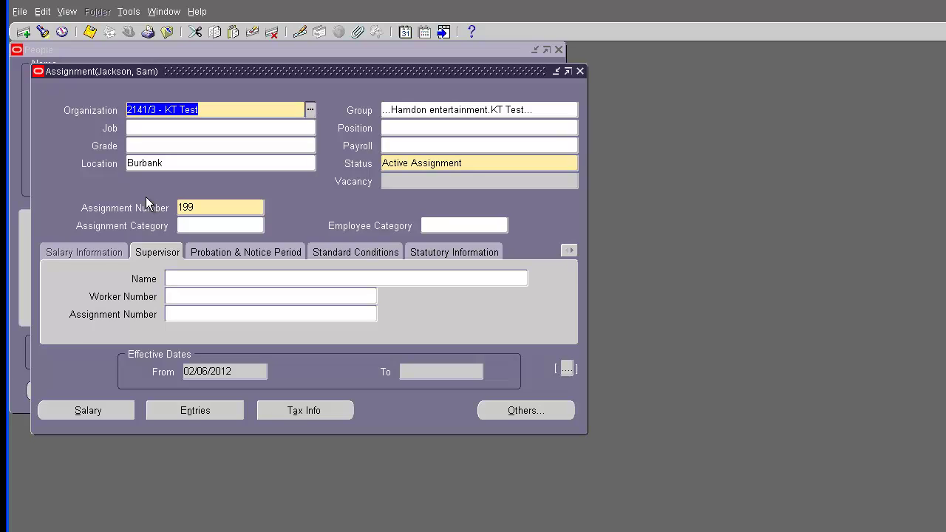
Step: Open Form Personalization and select the Seq 81 Hide Salary Button rule
{"action": "left_click", "coordinate": [198, 13]}
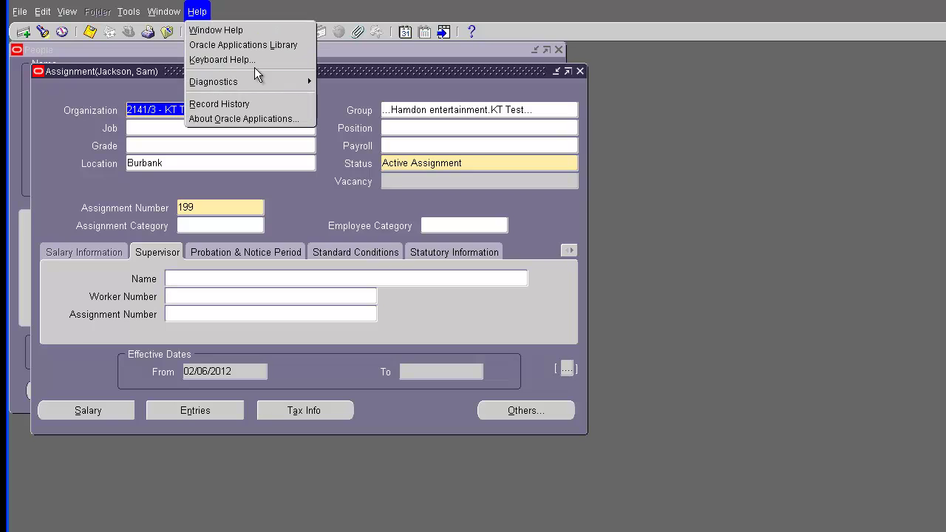
{"action": "mouse_move", "coordinate": [287, 83]}
{"action": "mouse_move", "coordinate": [393, 188]}
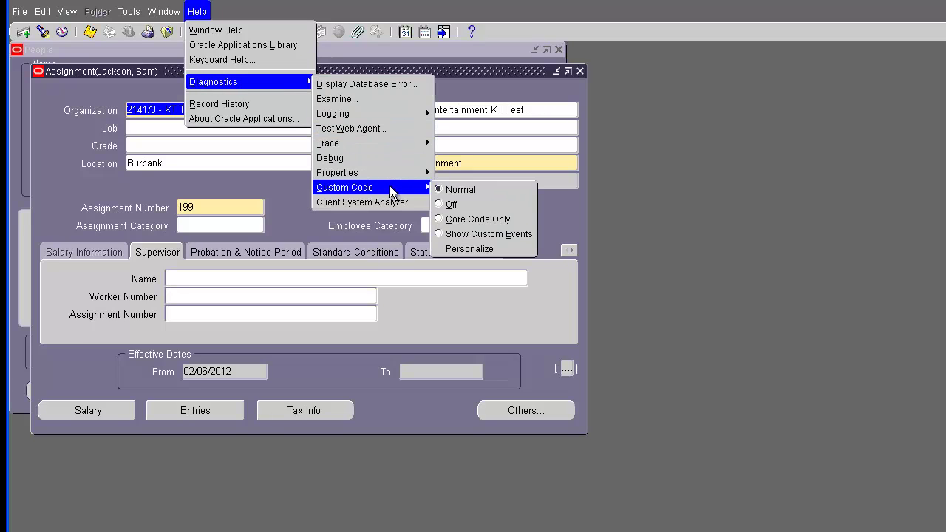
{"action": "left_click", "coordinate": [490, 247]}
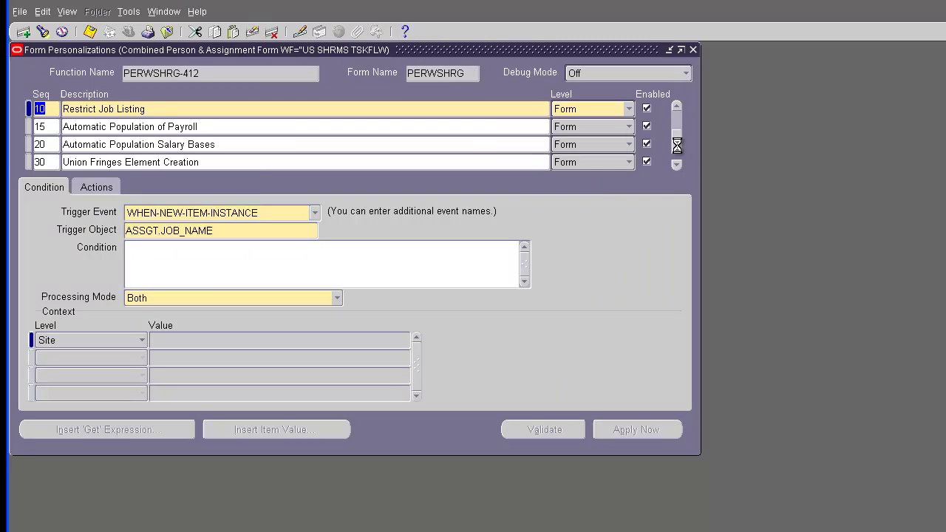
{"action": "left_click_drag", "start_coordinate": [676, 145], "coordinate": [676, 162]}
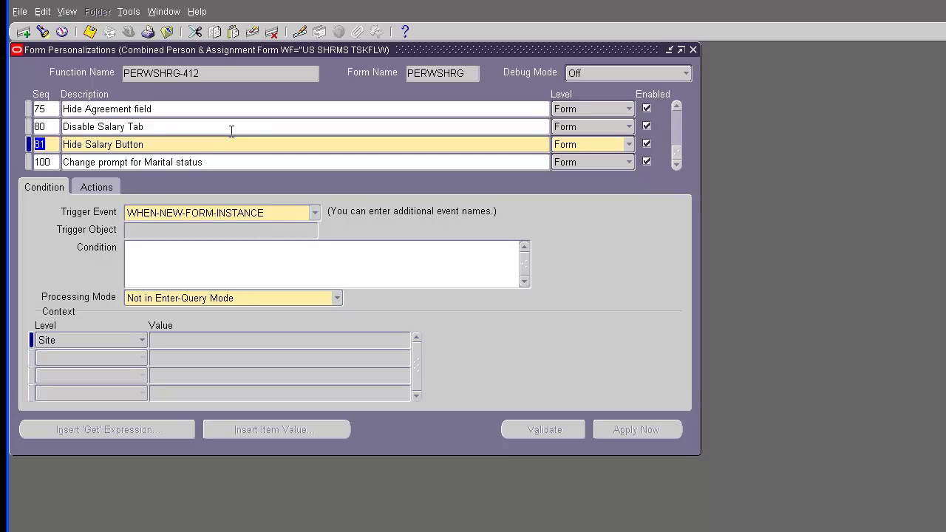
{"action": "left_click", "coordinate": [229, 145]}
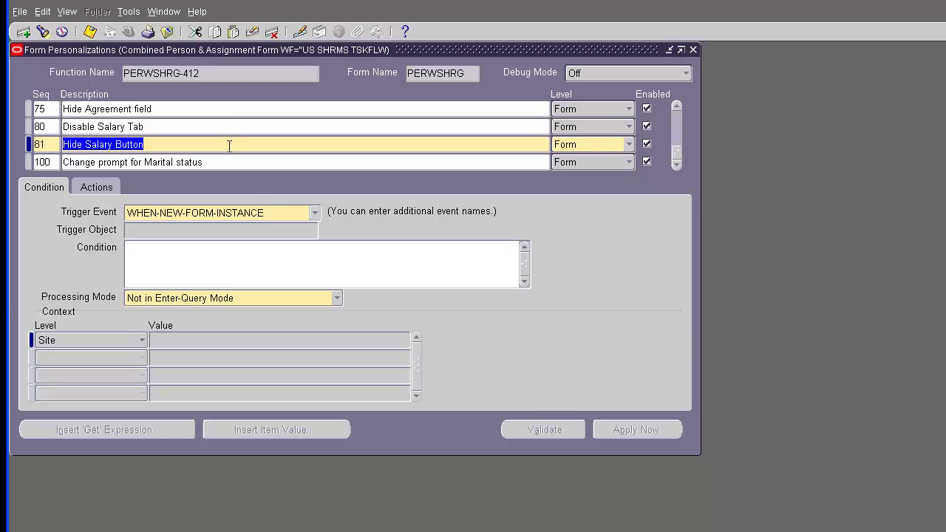
Step: Set the rule's trigger event to WHEN-NEW-BLOCK-INSTANCE with trigger object ASSGT
{"action": "left_click", "coordinate": [314, 213]}
{"action": "left_click", "coordinate": [314, 214]}
{"action": "left_click", "coordinate": [287, 231]}
{"action": "left_click", "coordinate": [303, 231]}
{"action": "left_click", "coordinate": [311, 230]}
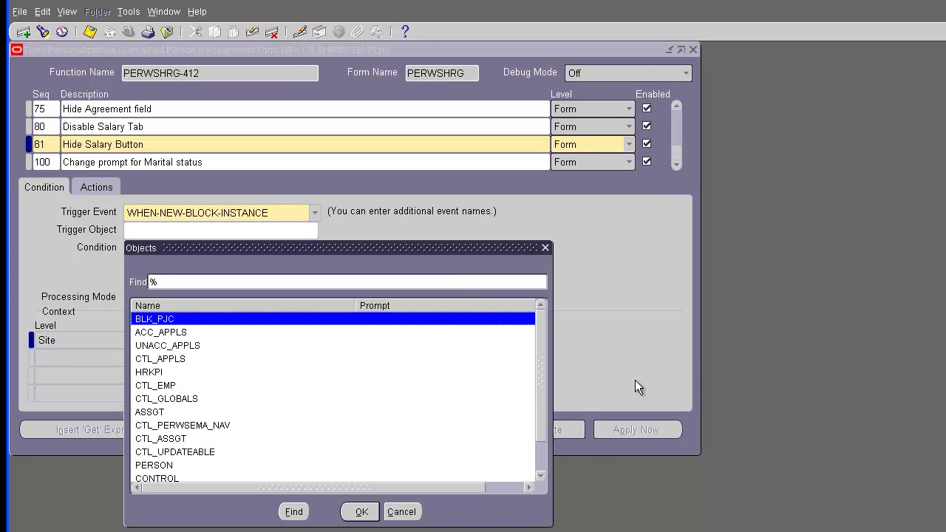
{"action": "double_click", "coordinate": [157, 413]}
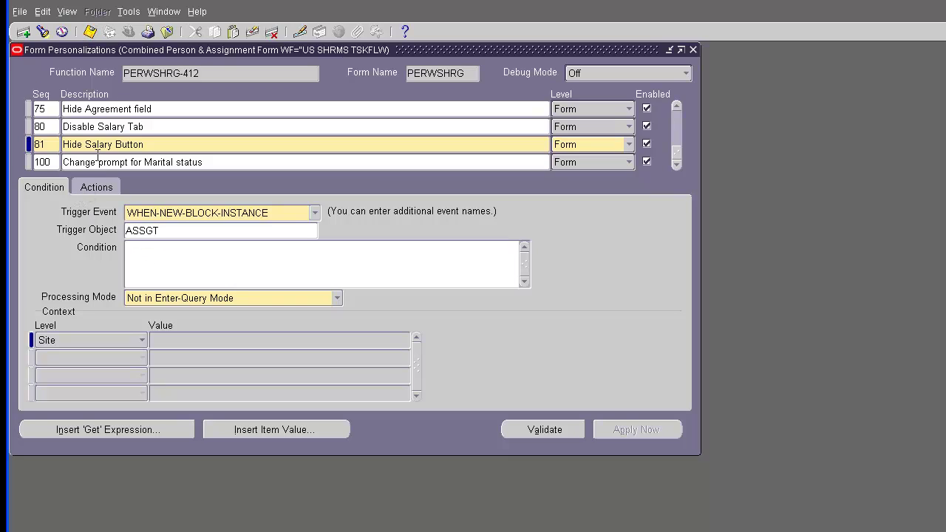
{"action": "left_click", "coordinate": [85, 187]}
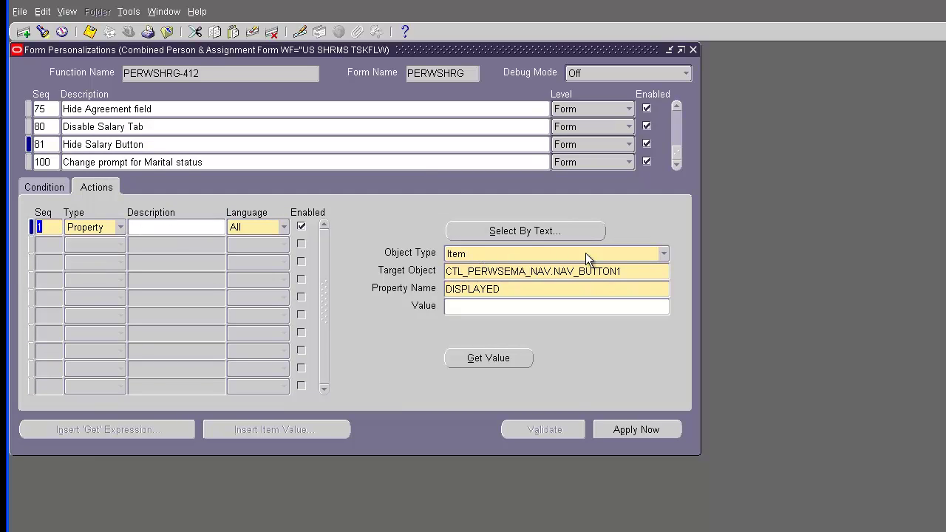
Step: Target the NAV_BUTTON1 salary button's DISPLAYED property in the action, then close Form Personalizations
{"action": "left_click", "coordinate": [635, 271]}
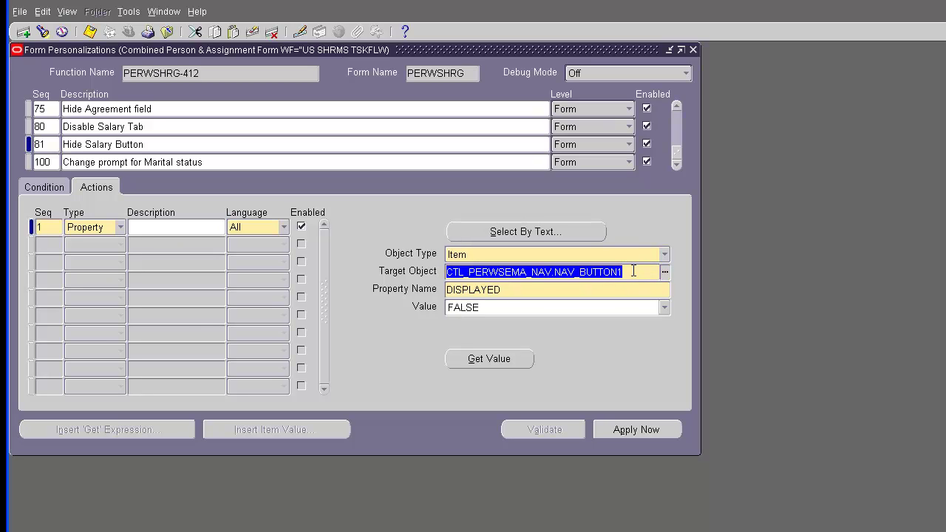
{"action": "left_click", "coordinate": [664, 272]}
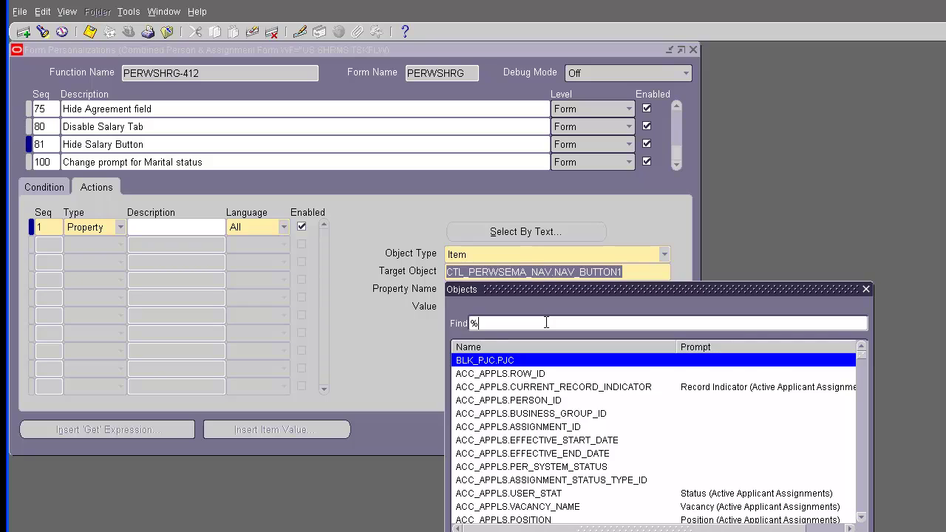
{"action": "type", "text": "salary%"}
{"action": "key", "text": "Return"}
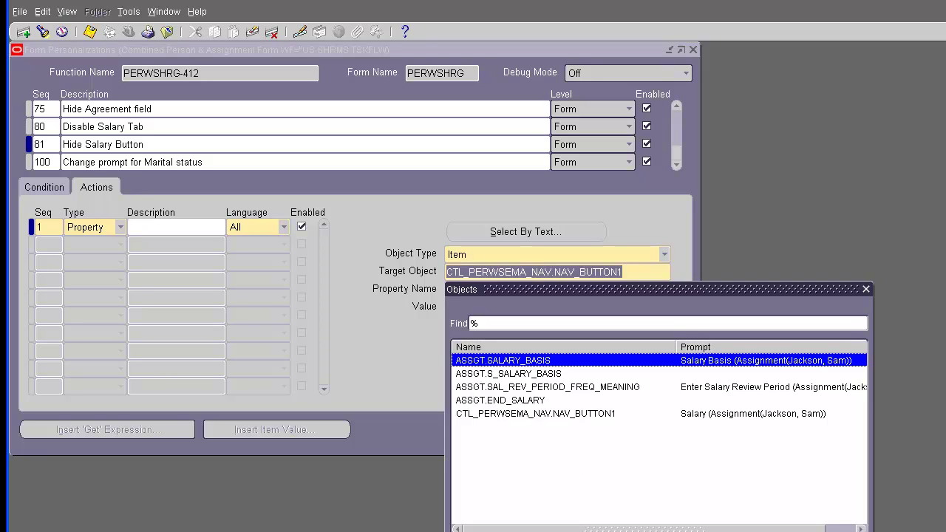
{"action": "key", "text": "Escape"}
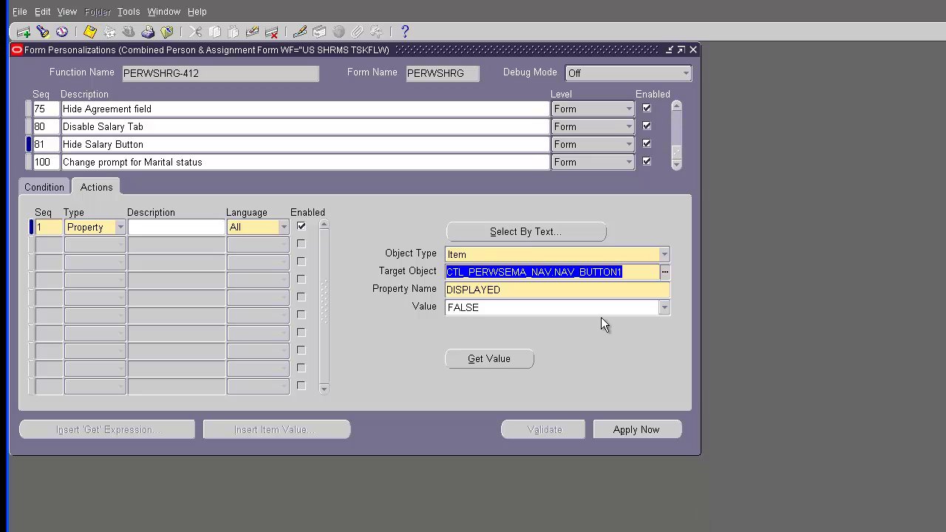
{"action": "key", "text": "Tab"}
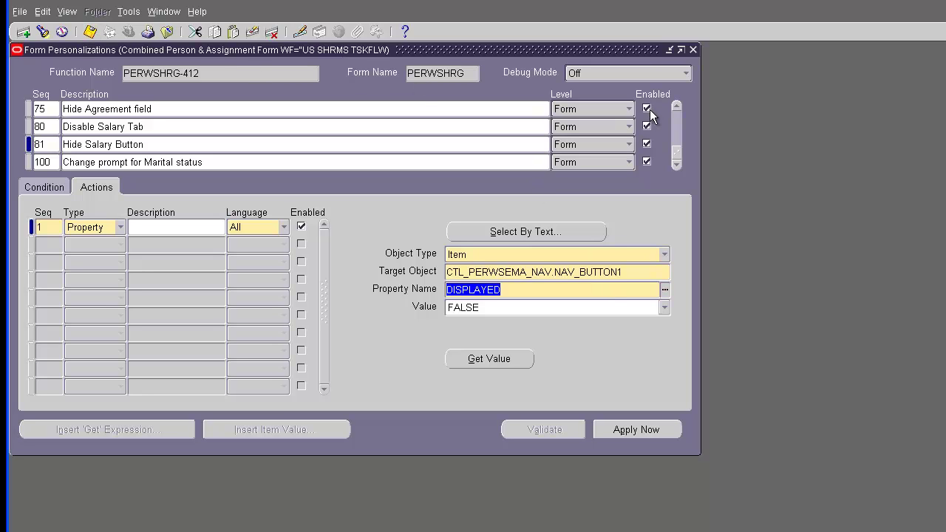
{"action": "left_click", "coordinate": [693, 49]}
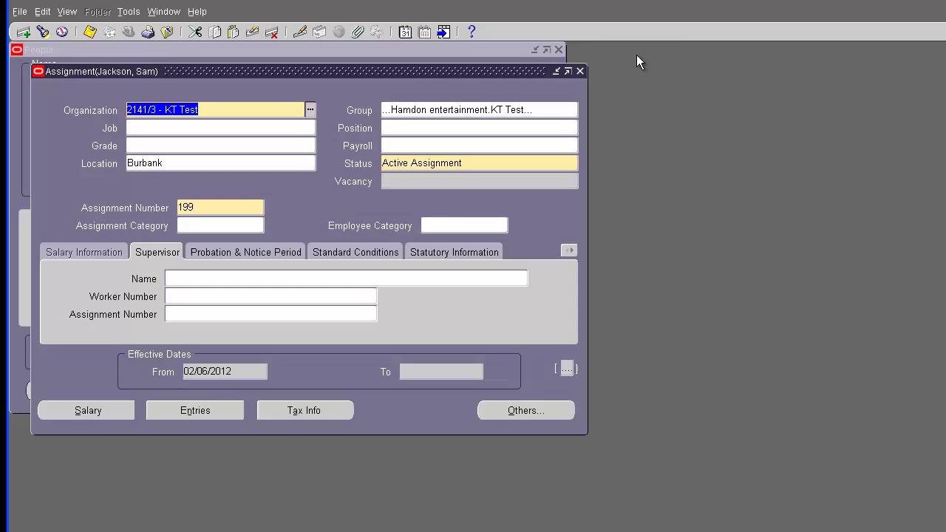
Step: Reopen Enter and Maintain, find employee number 199, and open their Assignment
{"action": "left_click", "coordinate": [580, 71]}
{"action": "left_click", "coordinate": [558, 49]}
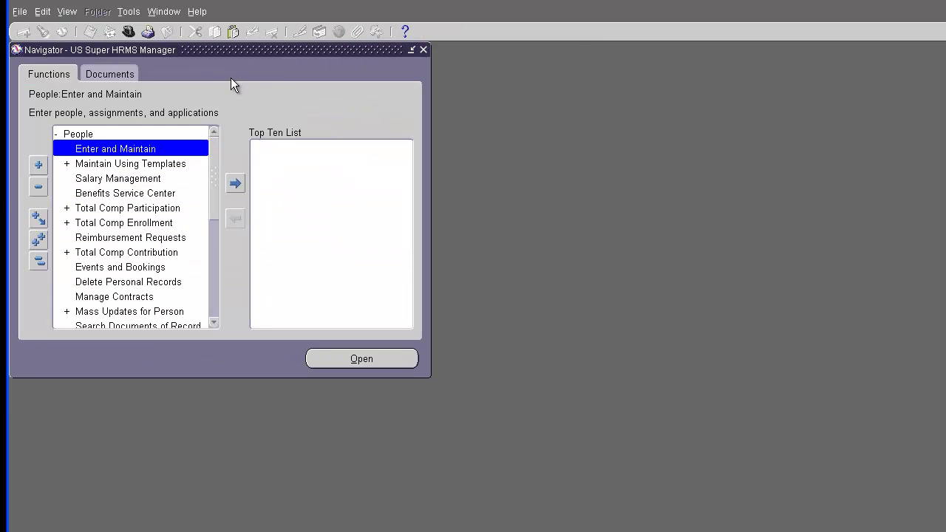
{"action": "double_click", "coordinate": [104, 148]}
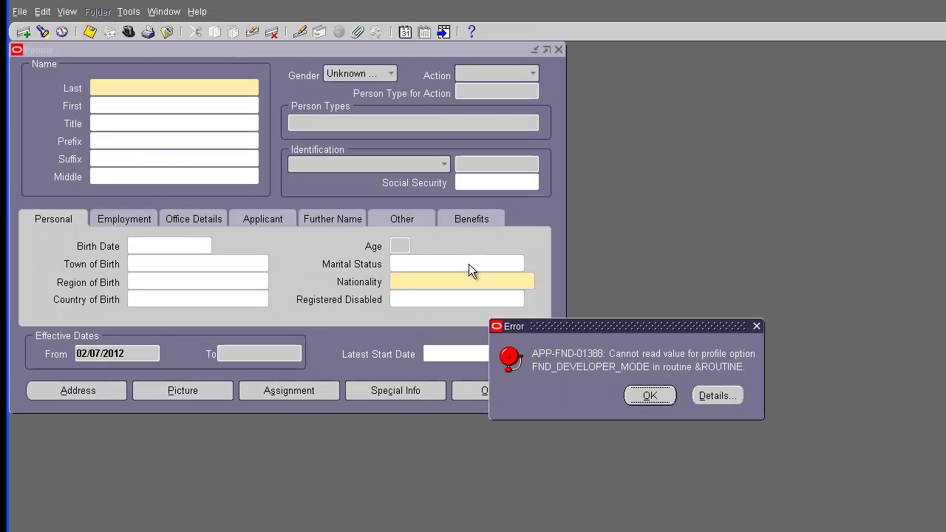
{"action": "left_click", "coordinate": [652, 395]}
{"action": "left_click", "coordinate": [737, 395]}
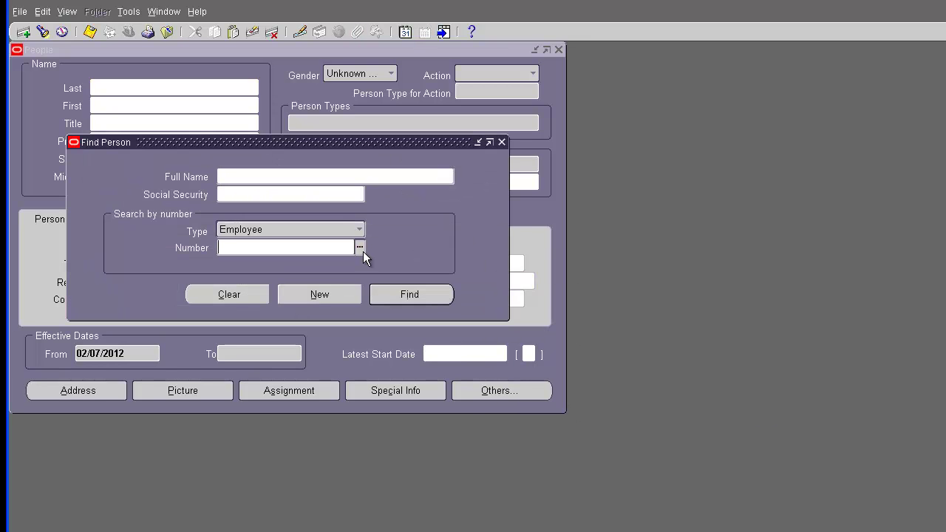
{"action": "type", "text": "199"}
{"action": "key", "text": "Return"}
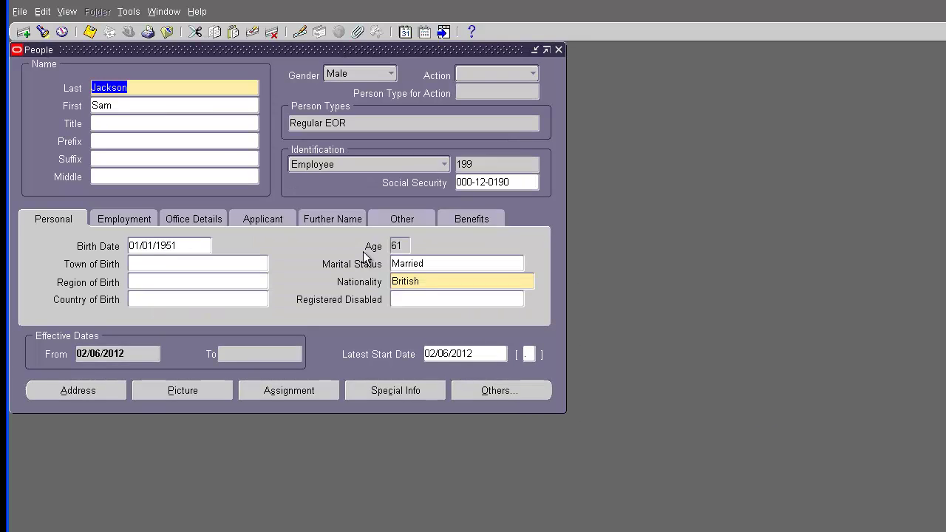
{"action": "left_click", "coordinate": [291, 396]}
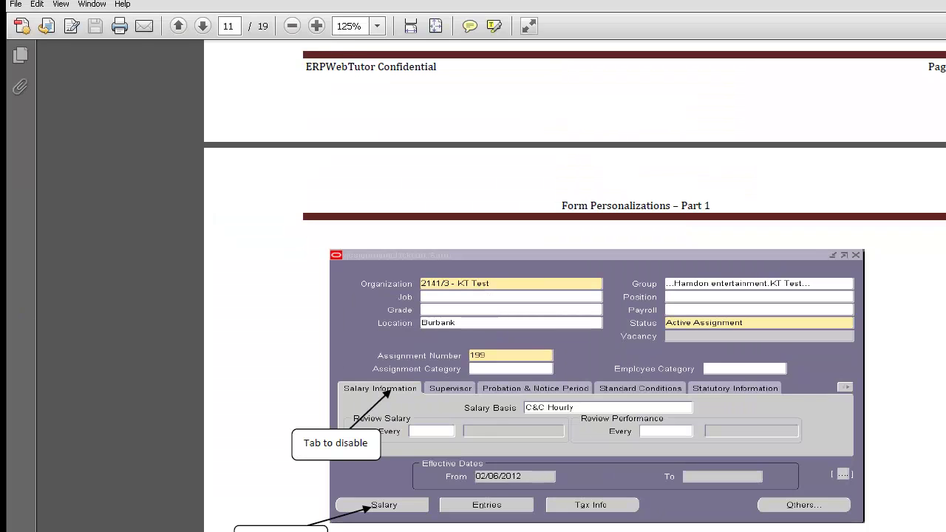
Step: Scroll the Word tutorial to the Outcome screenshot and 'Practice 5: Change LOV associated with a column'
{"action": "scroll", "coordinate": [473, 295], "scroll_direction": "down", "scroll_amount": 3}
{"action": "scroll", "coordinate": [458, 488], "scroll_direction": "down", "scroll_amount": 15}
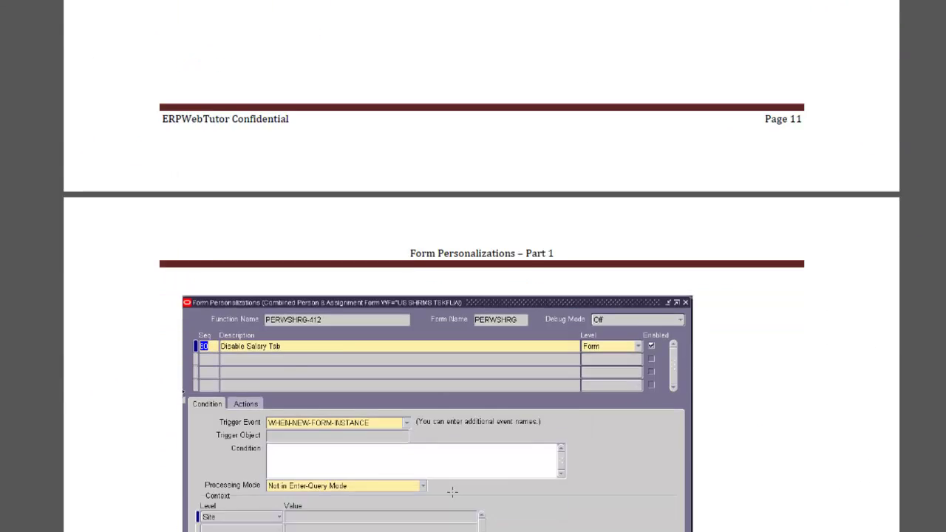
{"action": "scroll", "coordinate": [453, 490], "scroll_direction": "down", "scroll_amount": 18}
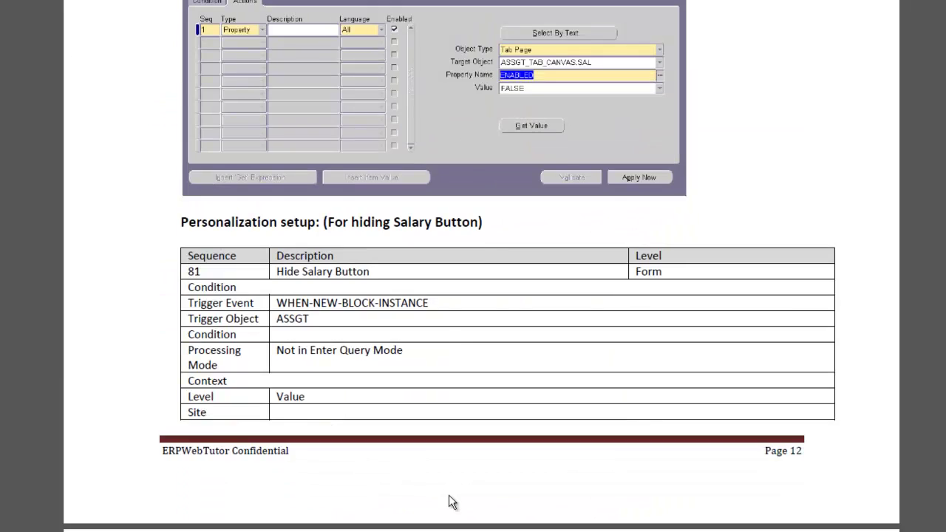
{"action": "scroll", "coordinate": [448, 494], "scroll_direction": "down", "scroll_amount": 18}
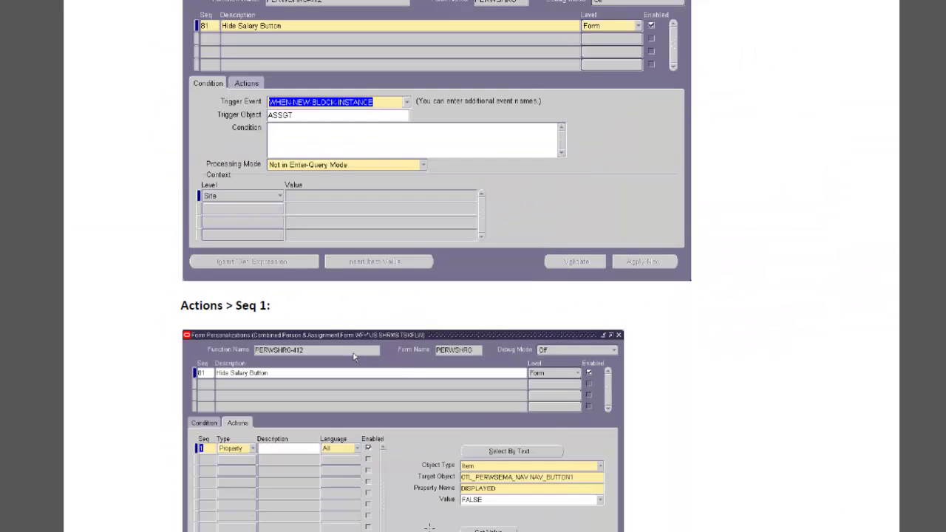
{"action": "scroll", "coordinate": [429, 529], "scroll_direction": "down", "scroll_amount": 20}
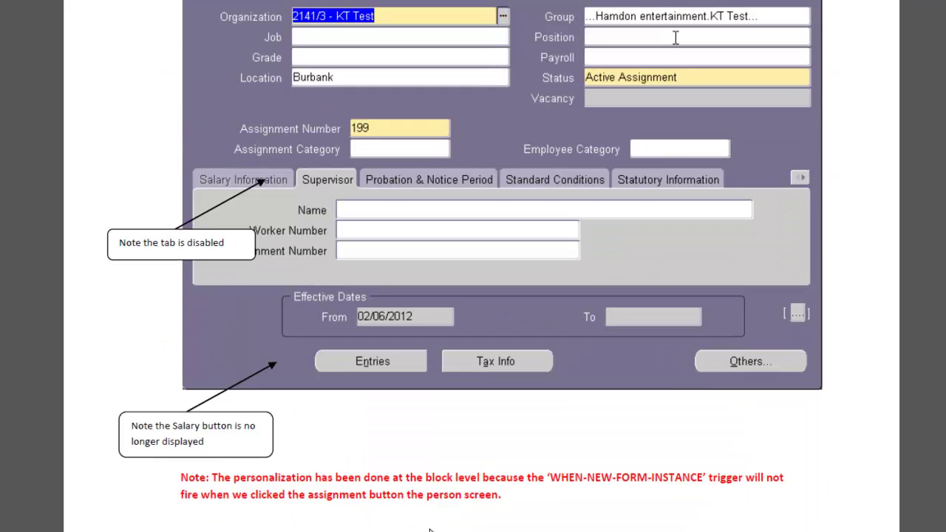
{"action": "scroll", "coordinate": [429, 529], "scroll_direction": "down", "scroll_amount": 20}
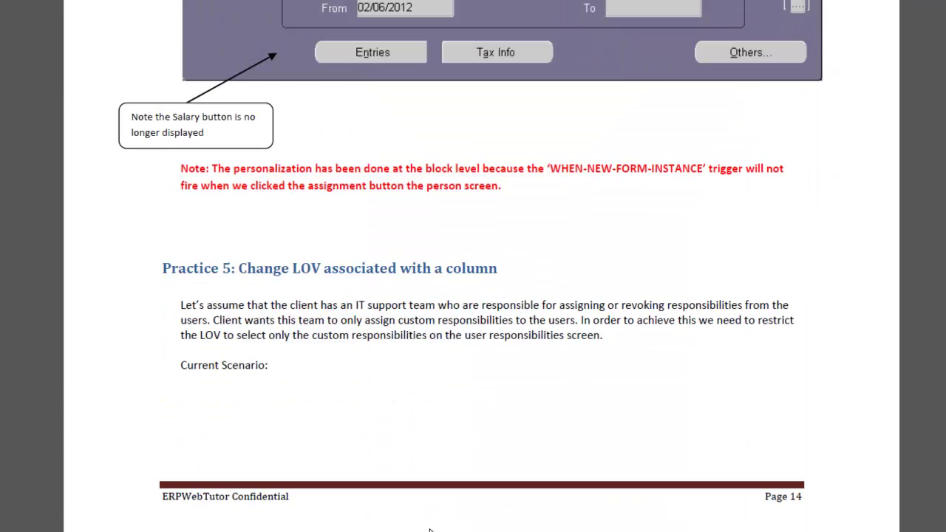
{"action": "scroll", "coordinate": [427, 529], "scroll_direction": "down", "scroll_amount": 5}
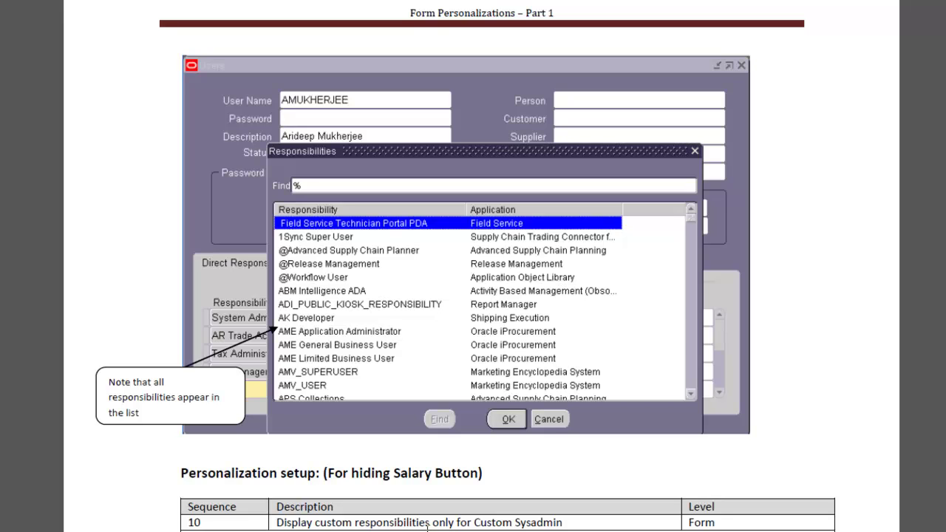
{"action": "scroll", "coordinate": [427, 527], "scroll_direction": "up", "scroll_amount": 12}
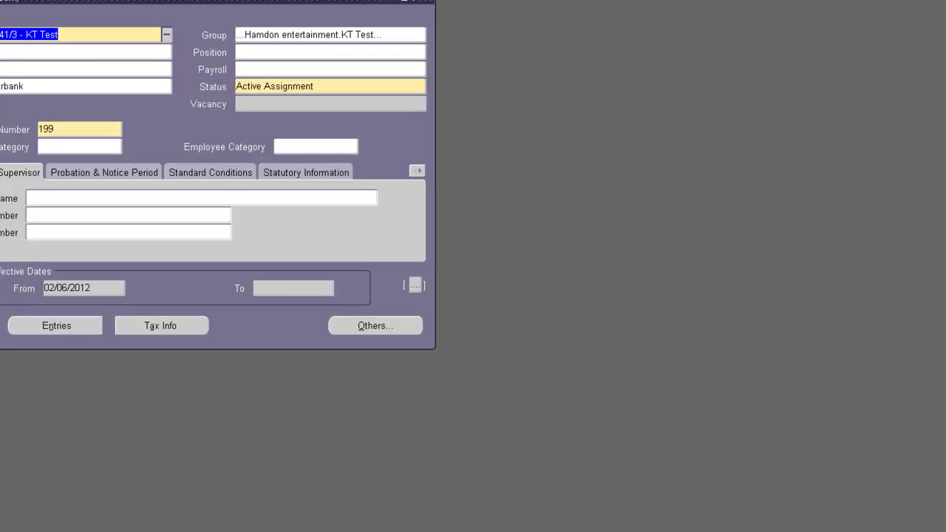
Step: Switch to System Administrator and open Security > User > Define
{"action": "left_click", "coordinate": [430, 5]}
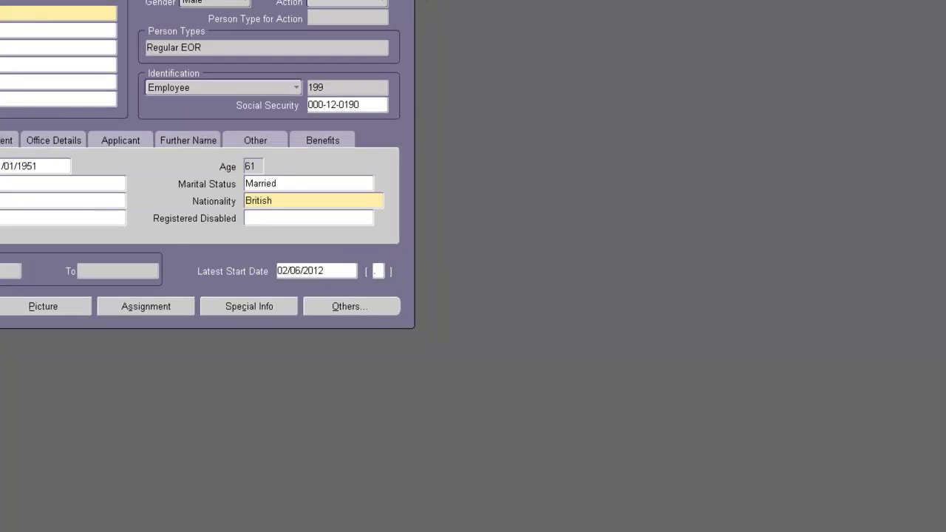
{"action": "left_click", "coordinate": [408, 5]}
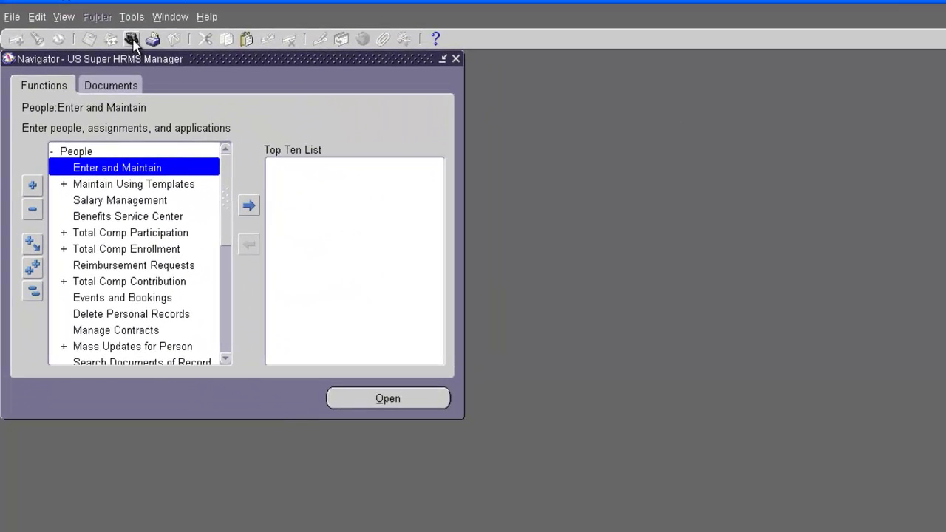
{"action": "left_click", "coordinate": [129, 38]}
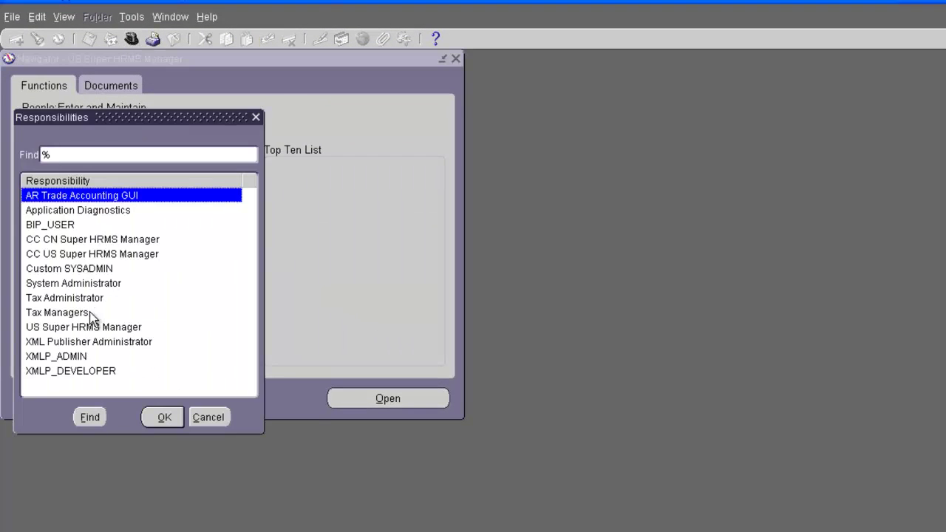
{"action": "left_click", "coordinate": [73, 283]}
{"action": "double_click", "coordinate": [72, 284]}
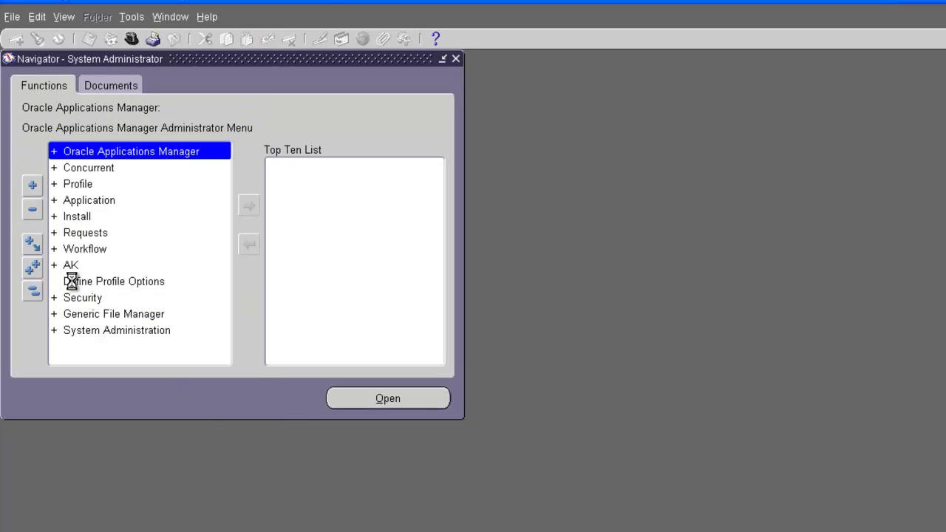
{"action": "double_click", "coordinate": [78, 298]}
{"action": "left_click", "coordinate": [81, 315]}
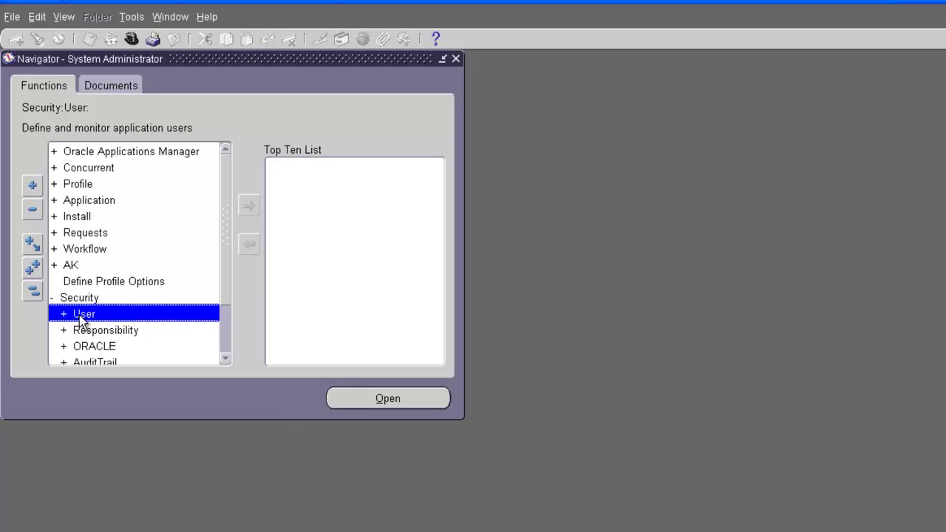
{"action": "double_click", "coordinate": [81, 317]}
{"action": "double_click", "coordinate": [85, 329]}
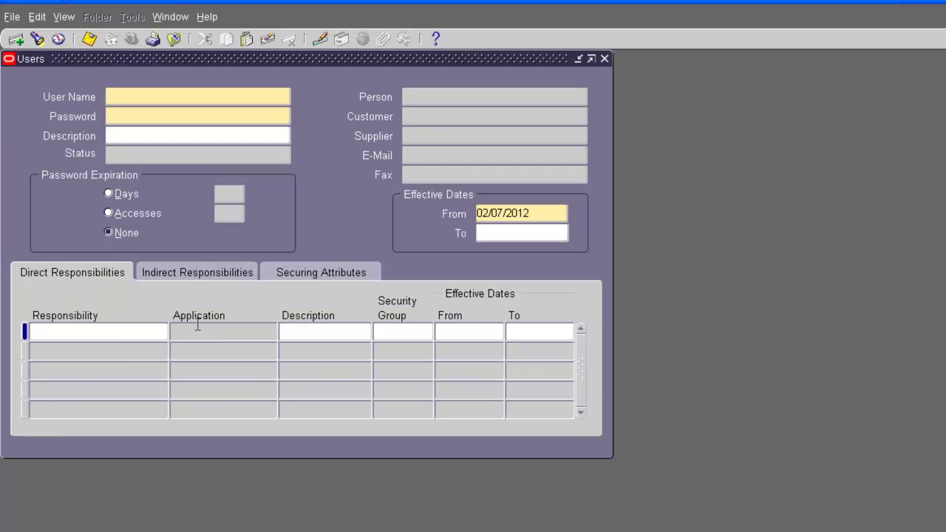
Step: Query the existing user's record in the Users form by user name
{"action": "key", "text": "F11"}
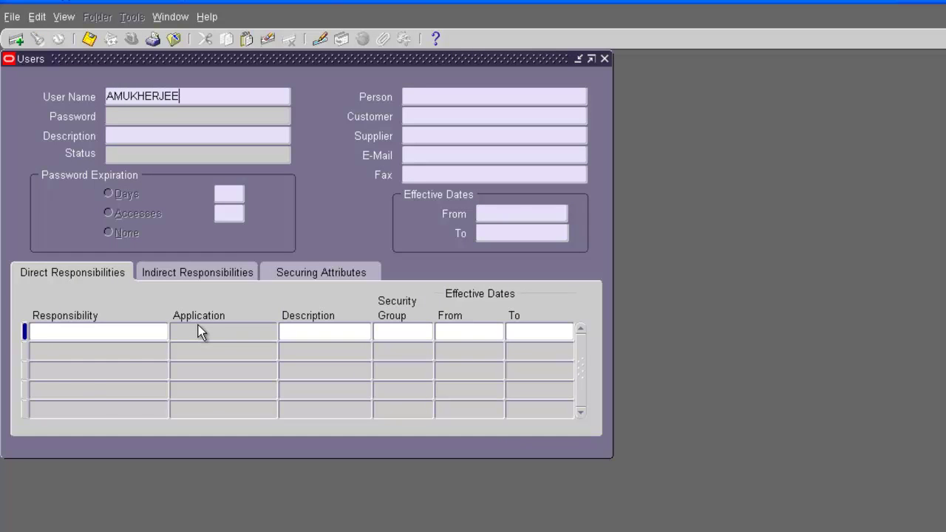
{"action": "key", "text": "ctrl+F11"}
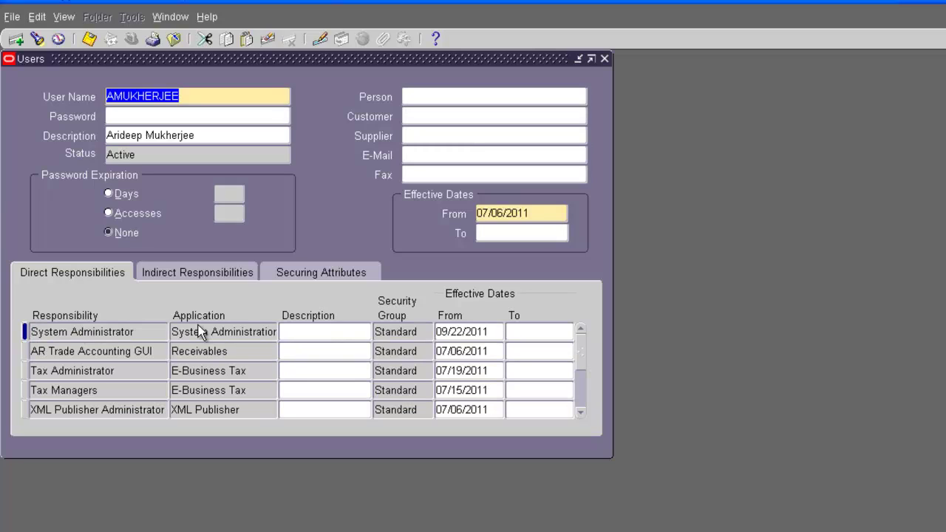
Step: Add a new responsibility row and list every responsibility using a % search
{"action": "left_click", "coordinate": [72, 370]}
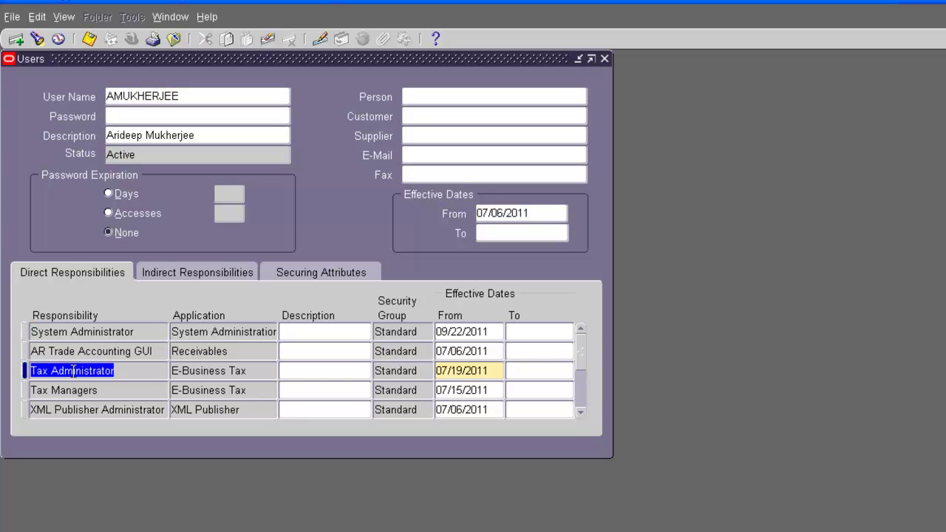
{"action": "left_click", "coordinate": [14, 40]}
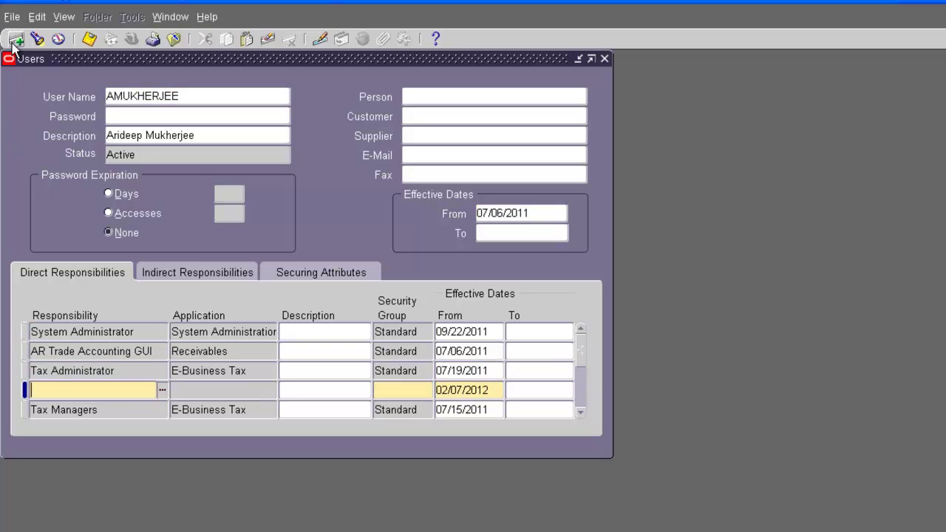
{"action": "left_click", "coordinate": [161, 390]}
{"action": "left_click", "coordinate": [162, 392]}
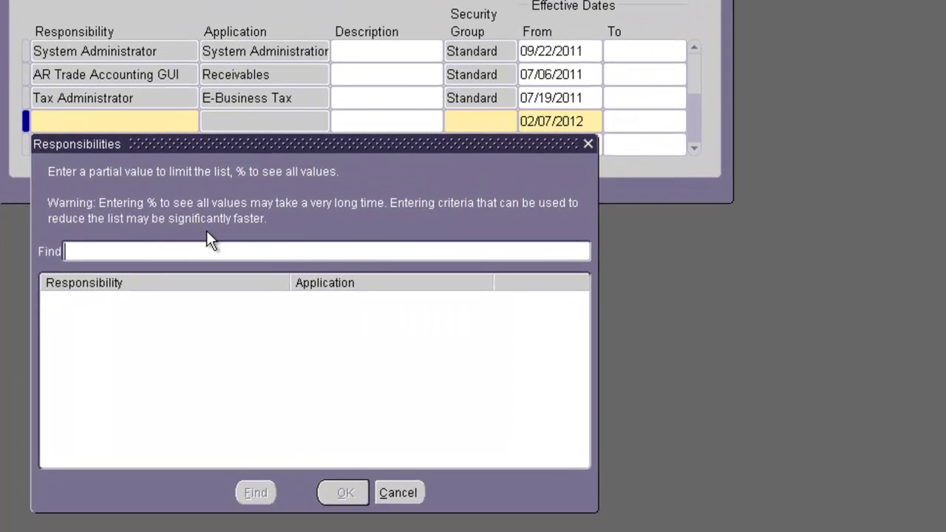
{"action": "type", "text": "%"}
{"action": "key", "text": "Return"}
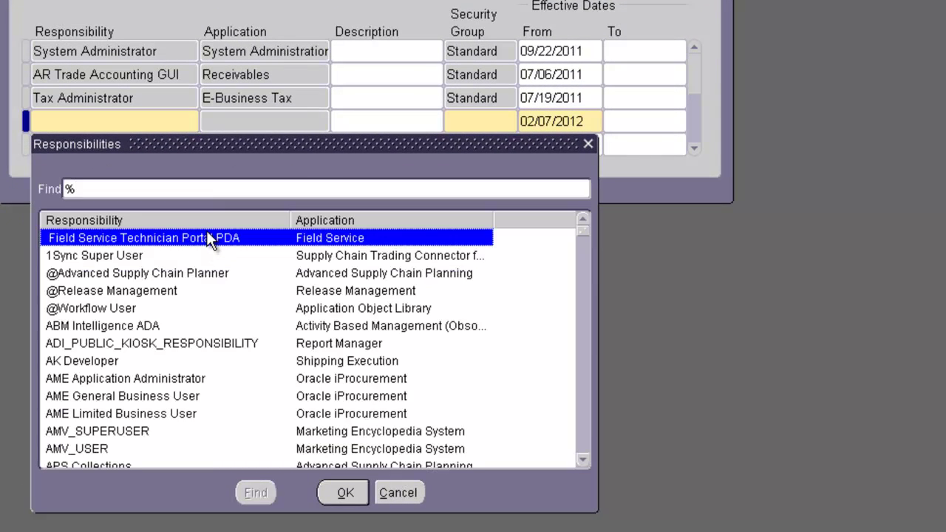
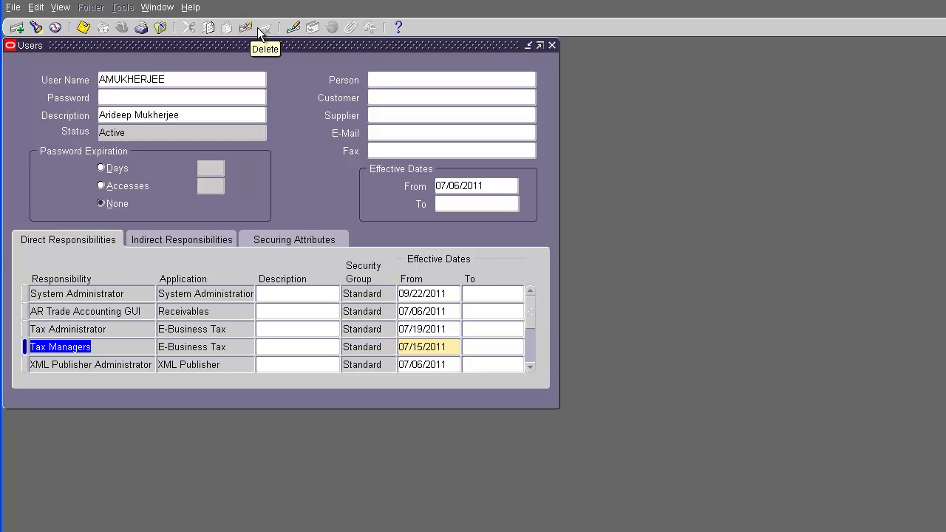
Step: Close the Users form to return to the Navigator
{"action": "left_click", "coordinate": [553, 45]}
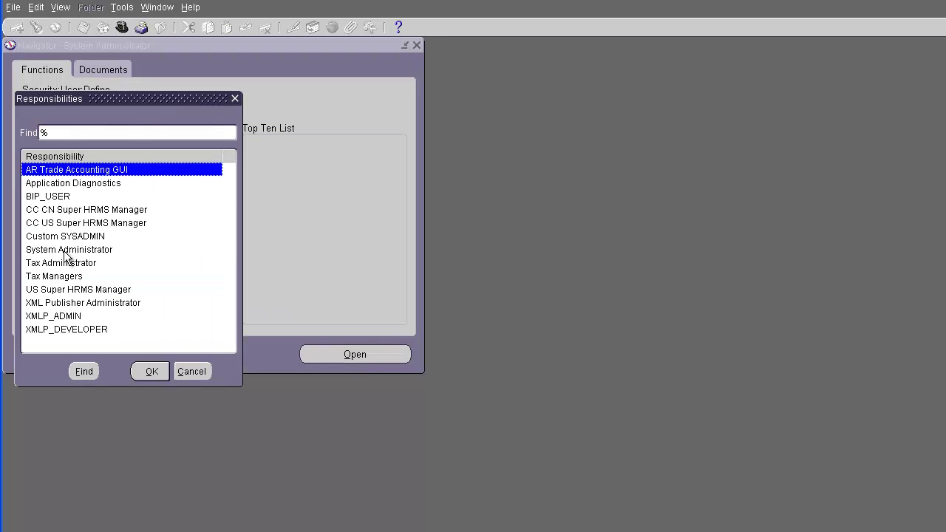
Step: Switch to the Custom SYSADMIN responsibility and open Security > User > Define
{"action": "left_click", "coordinate": [83, 237]}
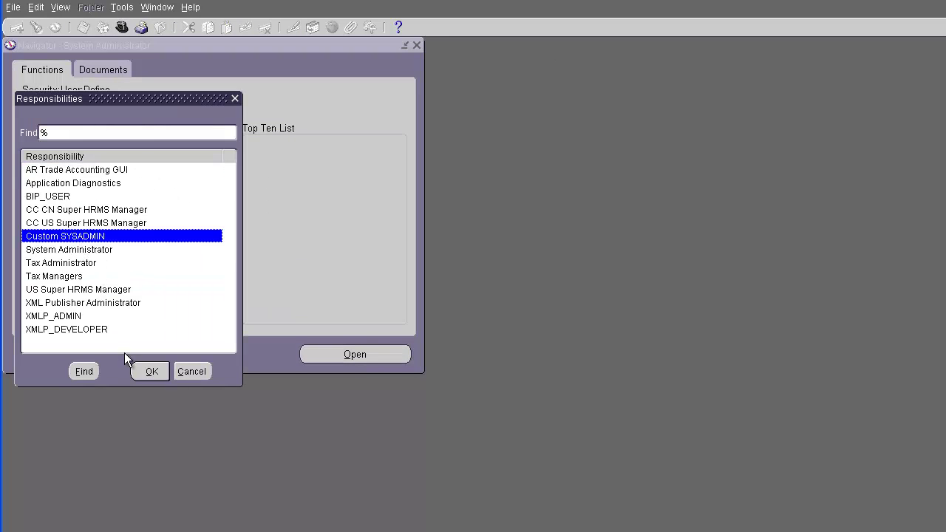
{"action": "left_click", "coordinate": [153, 374]}
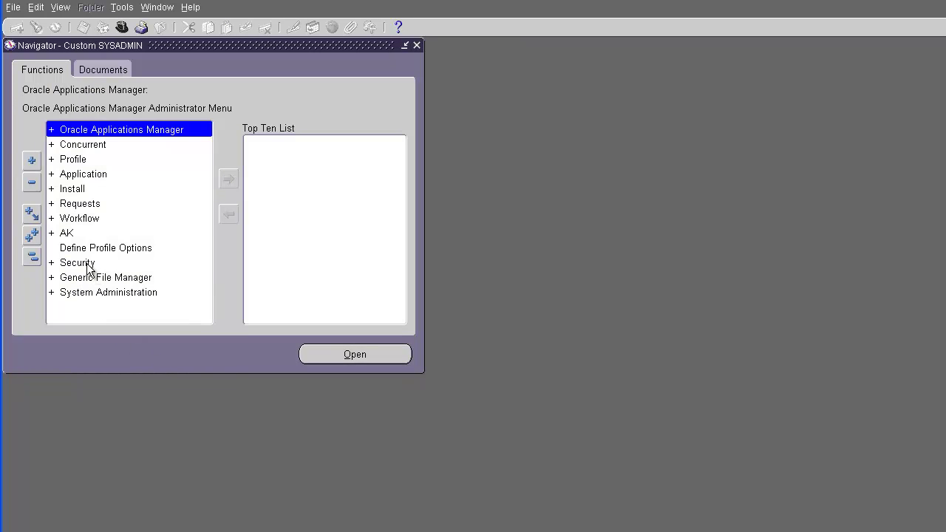
{"action": "double_click", "coordinate": [87, 264]}
{"action": "double_click", "coordinate": [70, 277]}
{"action": "double_click", "coordinate": [95, 292]}
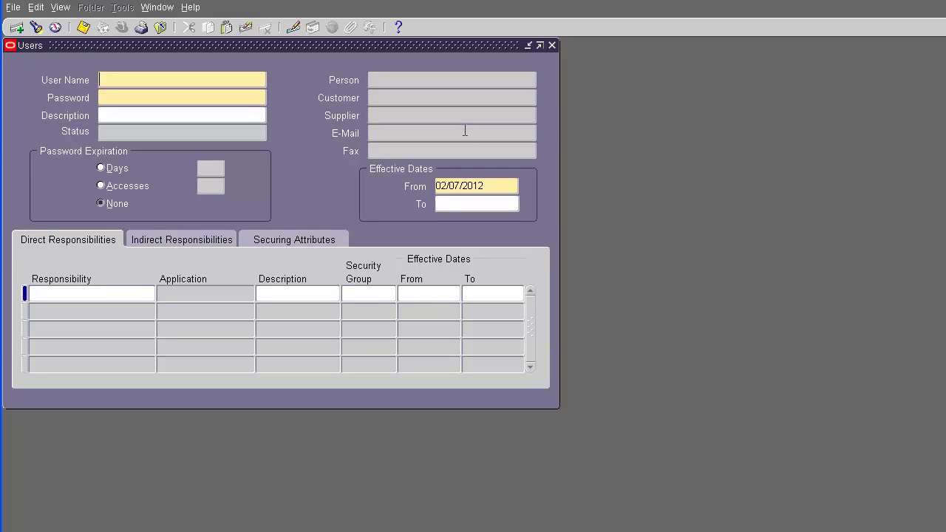
Step: Query the user's record by user name and move into the responsibility rows
{"action": "key", "text": "F11"}
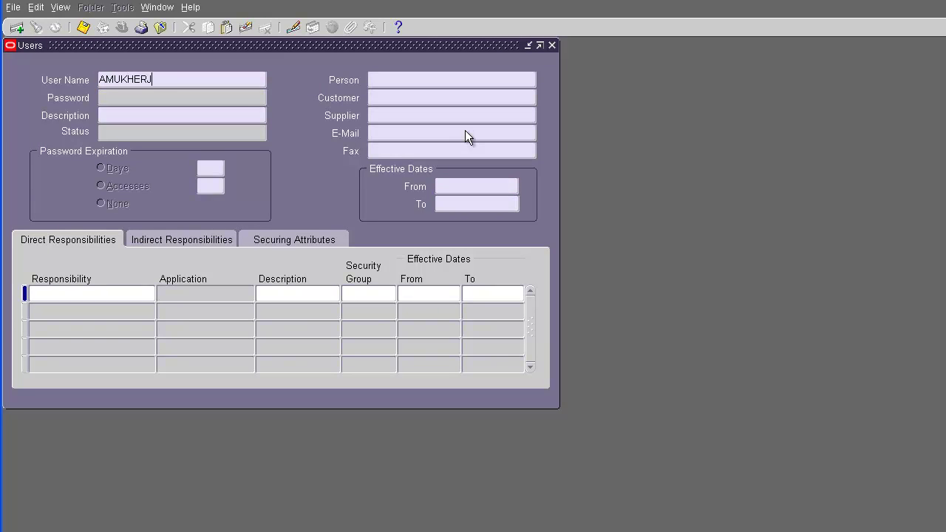
{"action": "key", "text": "ctrl+F11"}
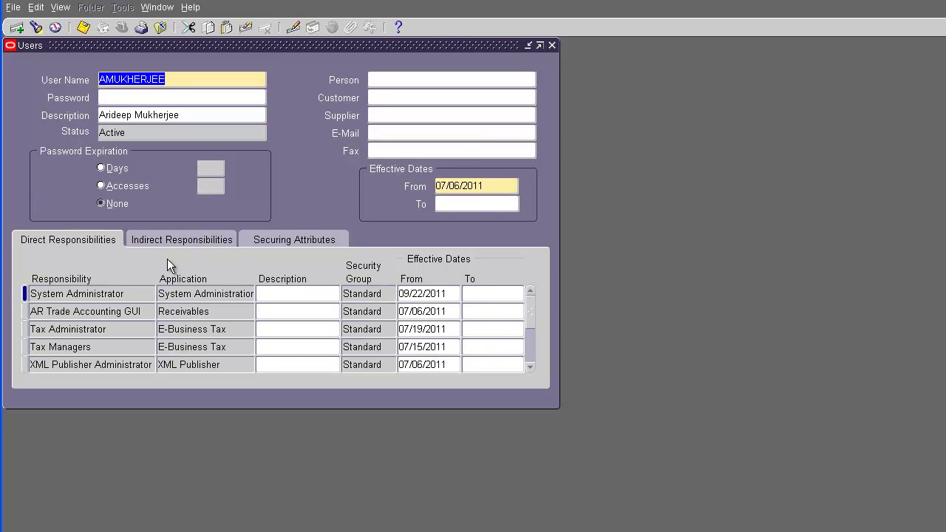
{"action": "left_click", "coordinate": [100, 311]}
Step: Insert a blank responsibility row, list all responsibilities with %, then cancel the lookup
{"action": "left_click", "coordinate": [16, 28]}
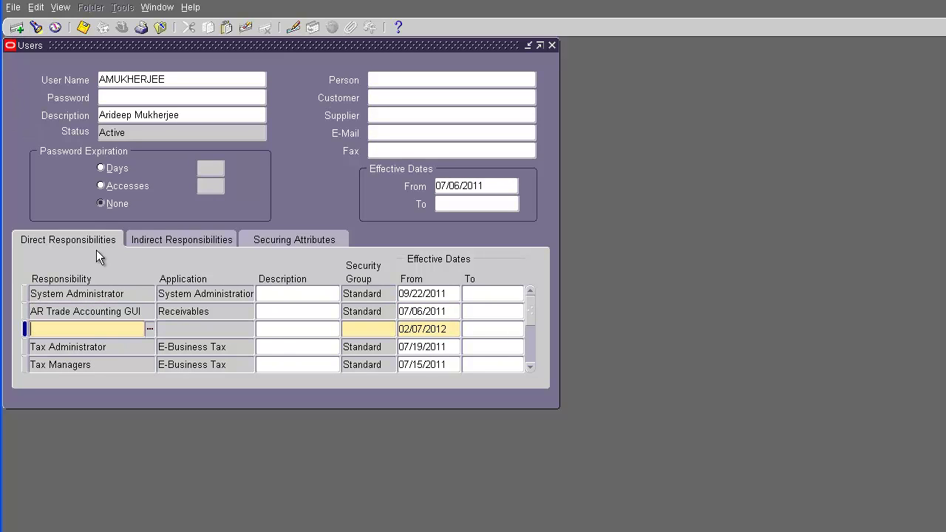
{"action": "left_click", "coordinate": [149, 330]}
{"action": "type", "text": "%"}
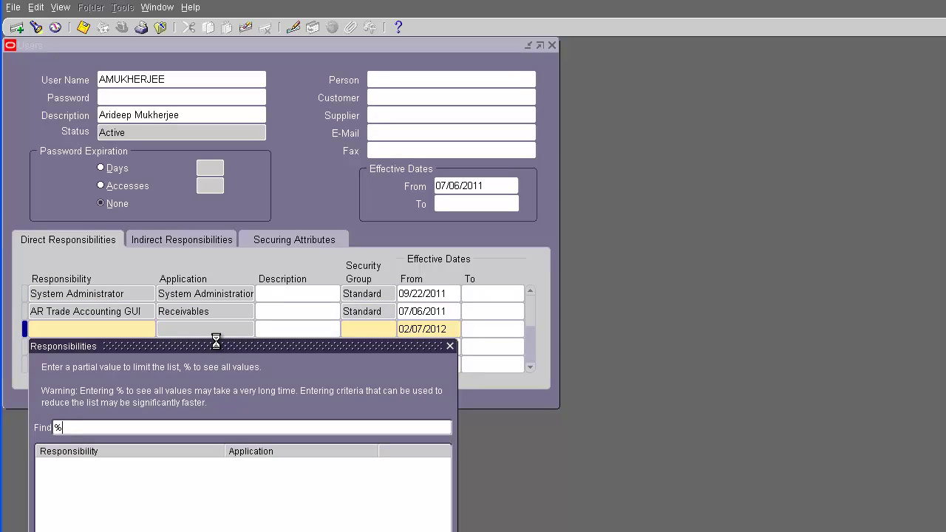
{"action": "key", "text": "Return"}
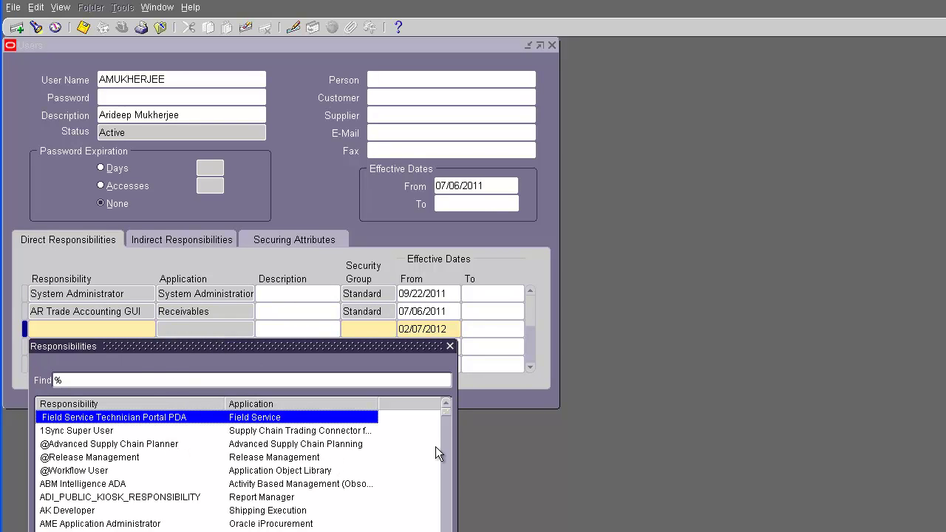
{"action": "type", "text": "system Administrat"}
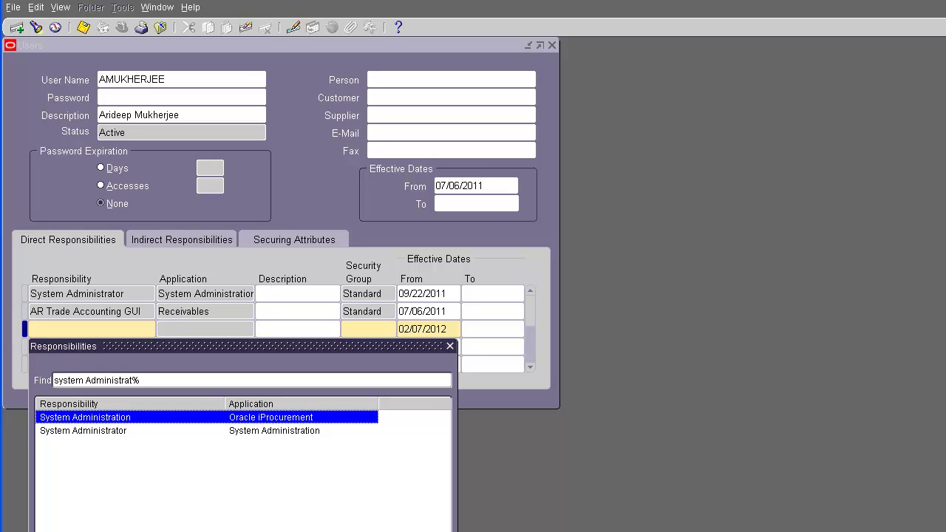
{"action": "key", "text": "Escape"}
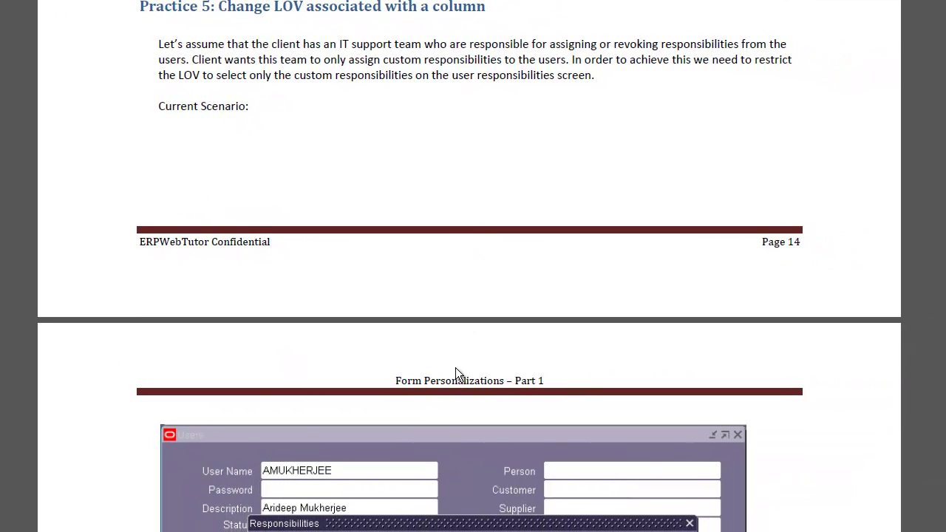
Step: Scroll the guide to the Personalization setup table, then reopen the Responsibility lookup
{"action": "scroll", "coordinate": [455, 367], "scroll_direction": "down", "scroll_amount": 5}
{"action": "scroll", "coordinate": [447, 416], "scroll_direction": "down", "scroll_amount": 3}
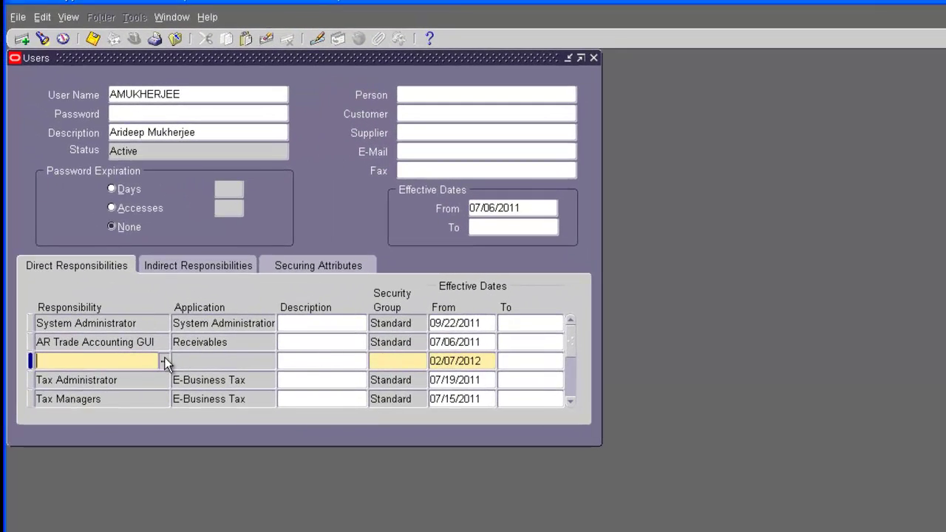
{"action": "left_click", "coordinate": [164, 362]}
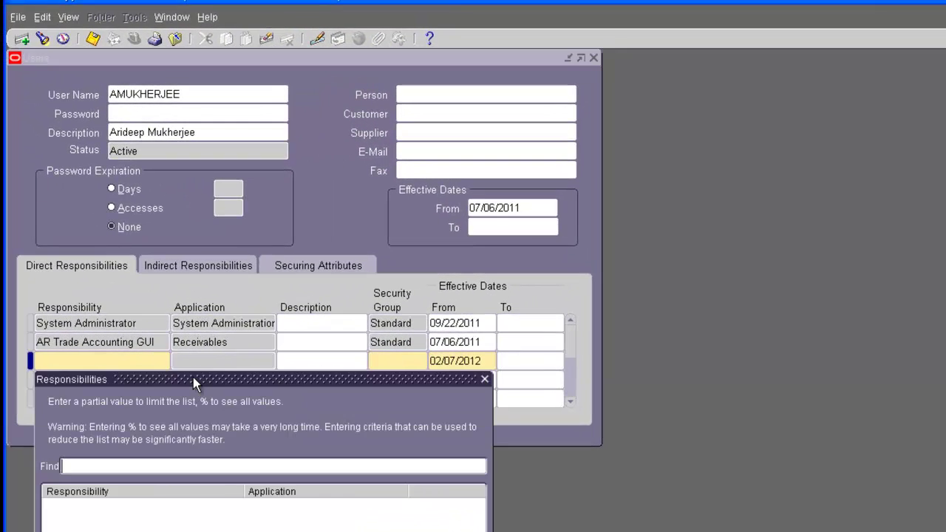
Step: List all responsibilities with %, cancel the lookup, and clear the blank row
{"action": "type", "text": "%"}
{"action": "key", "text": "Return"}
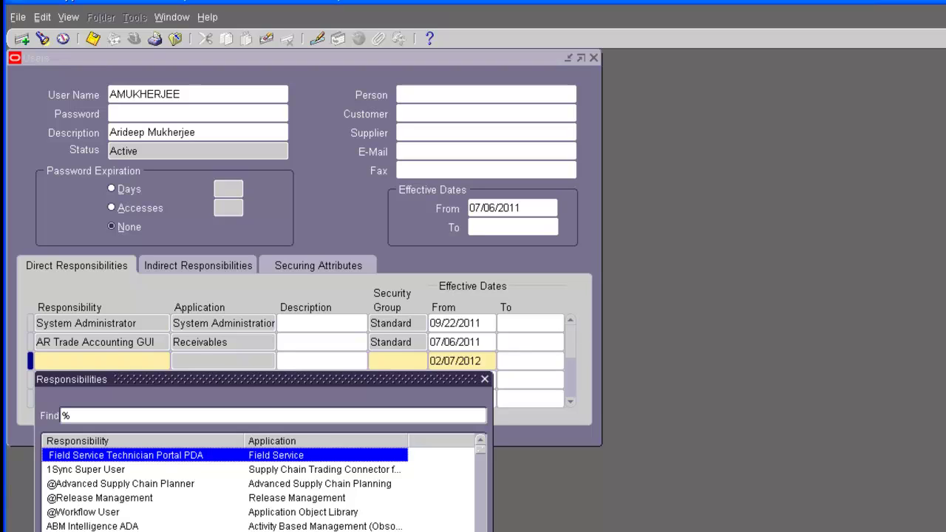
{"action": "key", "text": "Escape"}
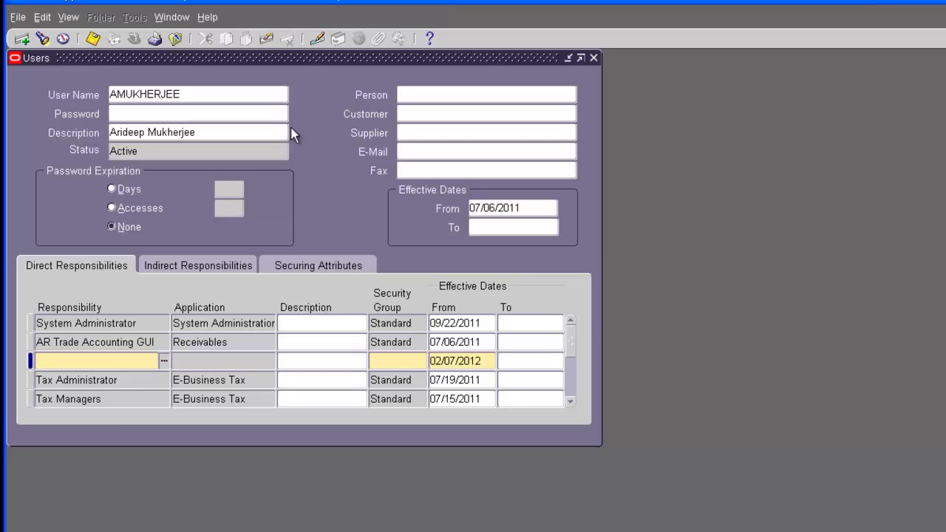
{"action": "left_click", "coordinate": [266, 38]}
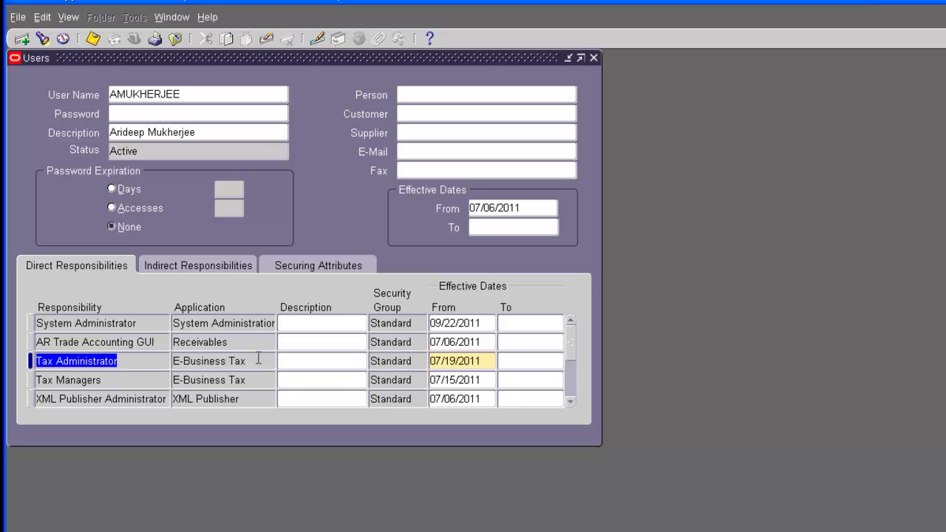
Step: Open Form Personalization for the Users form via Help > Diagnostics > Custom Code
{"action": "left_click", "coordinate": [207, 19]}
{"action": "mouse_move", "coordinate": [240, 92]}
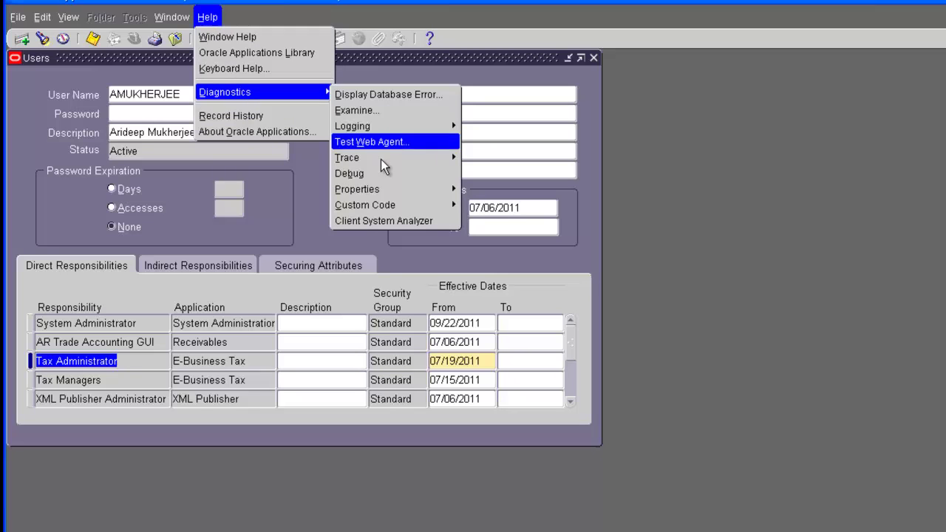
{"action": "mouse_move", "coordinate": [437, 208]}
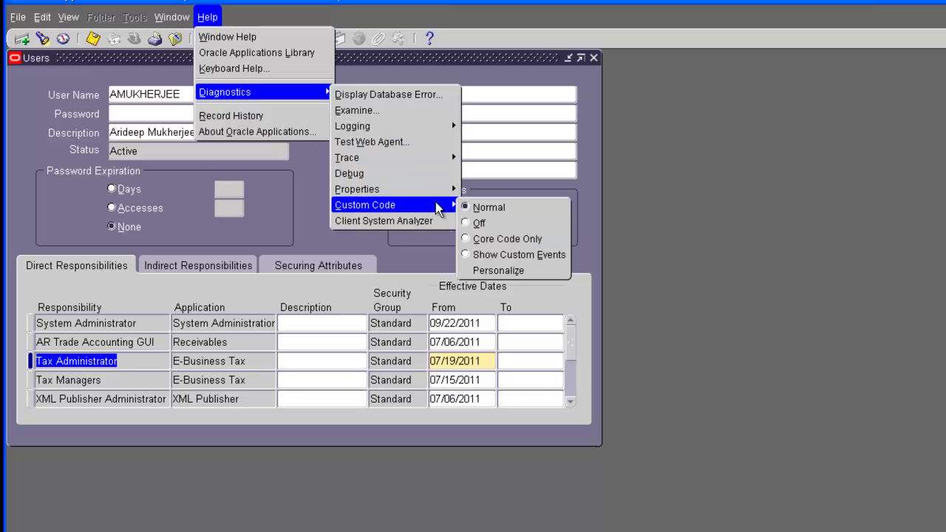
{"action": "left_click", "coordinate": [498, 272]}
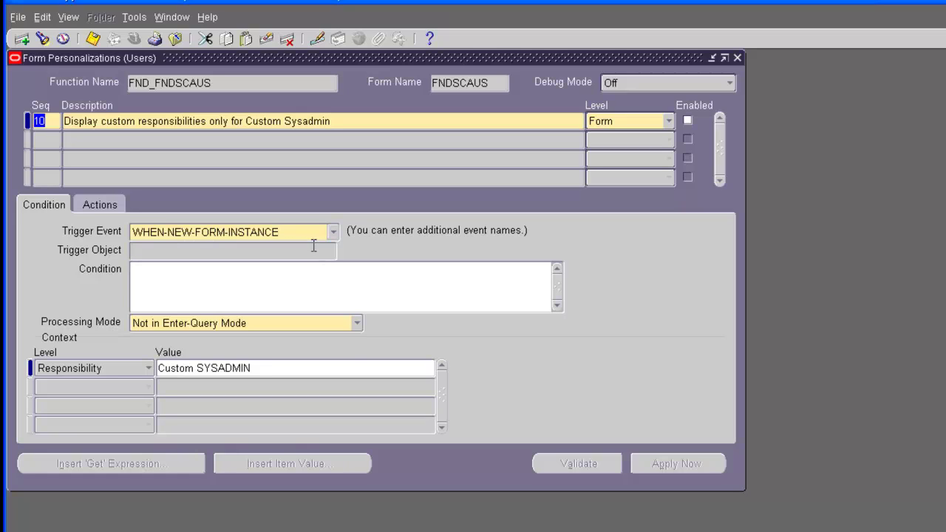
Step: Review rule 10's Custom SYSADMIN context condition, then view its actions
{"action": "left_click", "coordinate": [336, 367]}
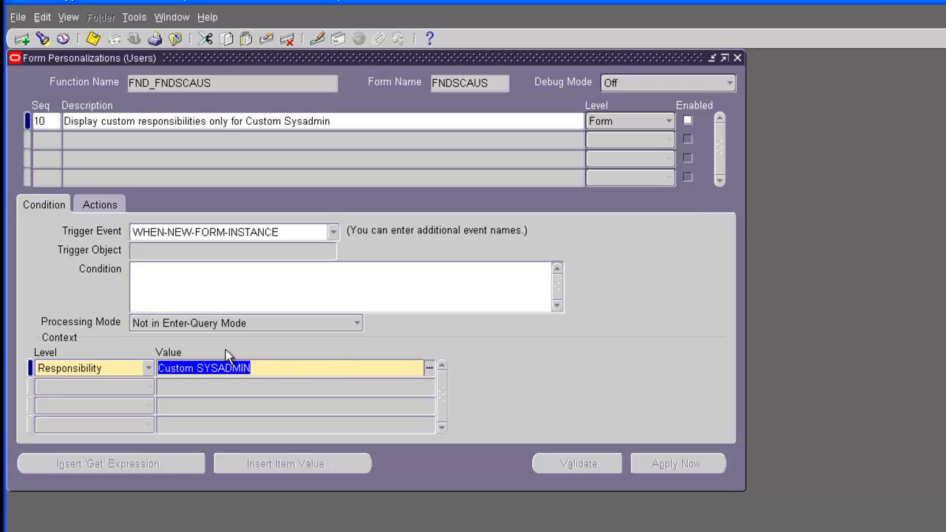
{"action": "left_click", "coordinate": [264, 367]}
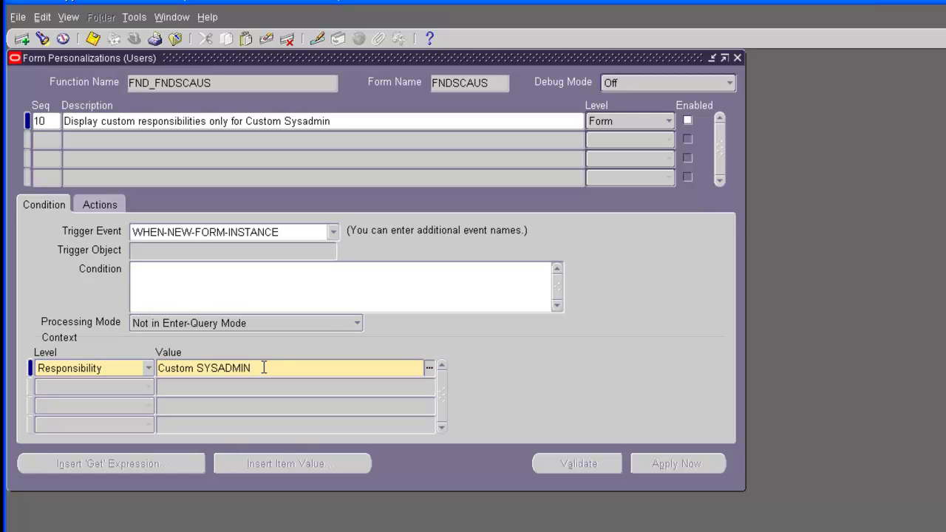
{"action": "left_click_drag", "start_coordinate": [263, 368], "coordinate": [151, 373]}
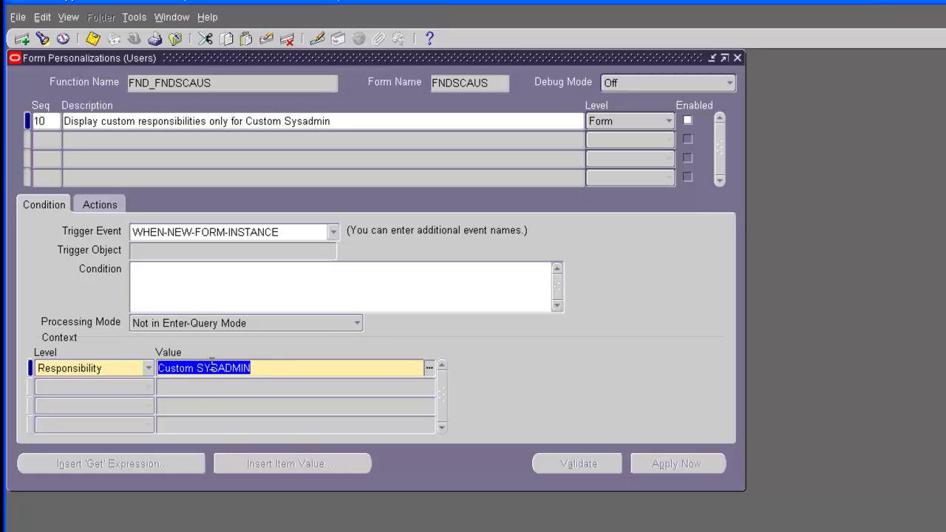
{"action": "left_click", "coordinate": [247, 289]}
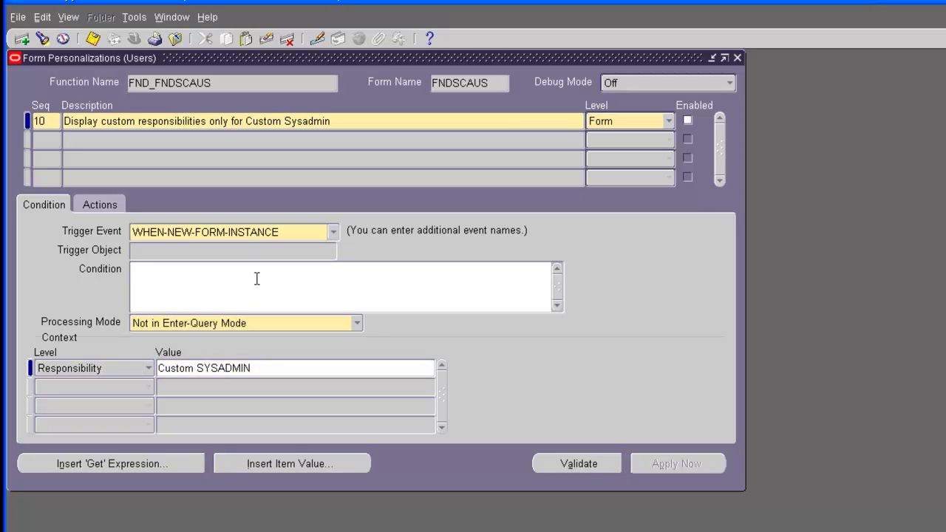
{"action": "left_click", "coordinate": [101, 204]}
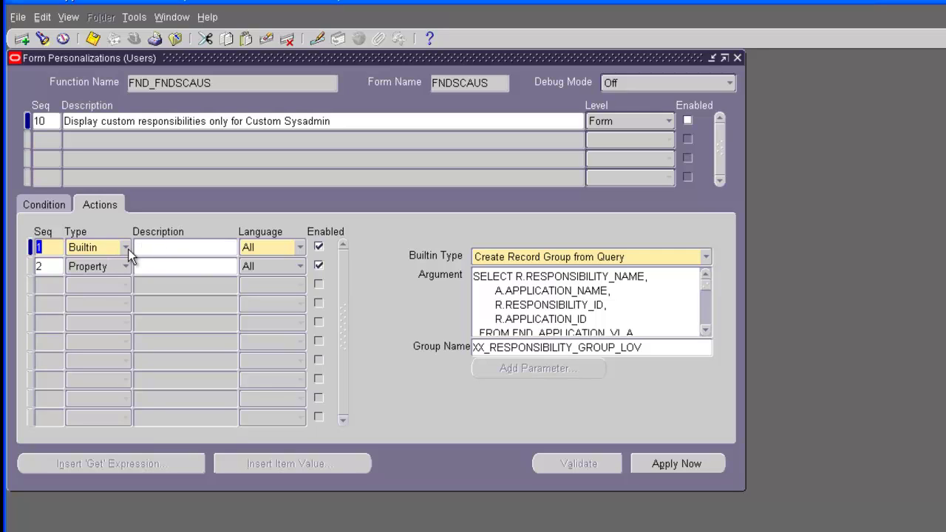
Step: Check the builtin type list, then open the record-group query argument in the Edit Field editor
{"action": "left_click", "coordinate": [686, 256]}
{"action": "left_click", "coordinate": [734, 251]}
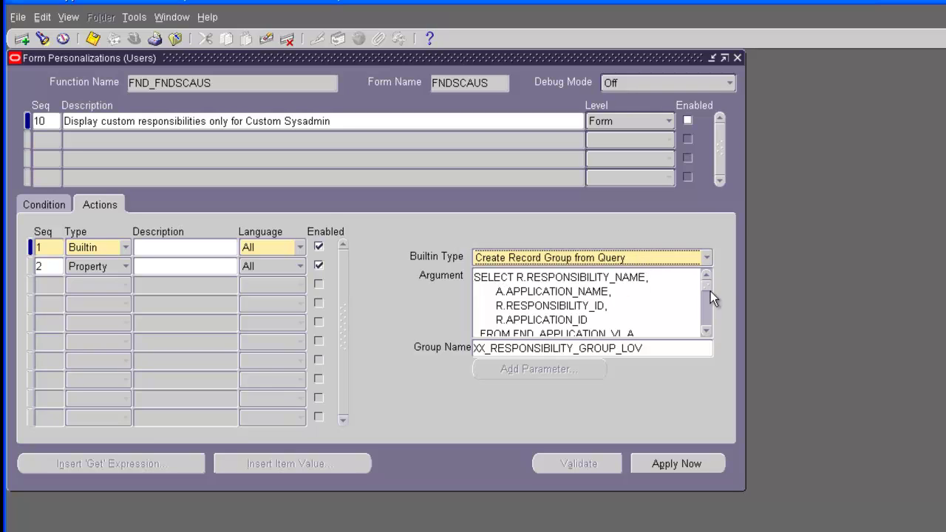
{"action": "left_click_drag", "start_coordinate": [705, 286], "coordinate": [707, 321]}
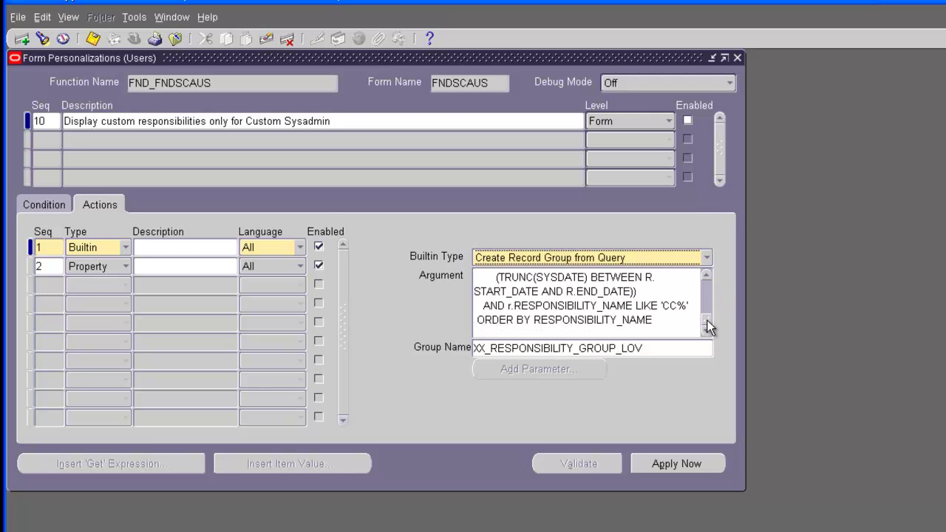
{"action": "left_click", "coordinate": [663, 319]}
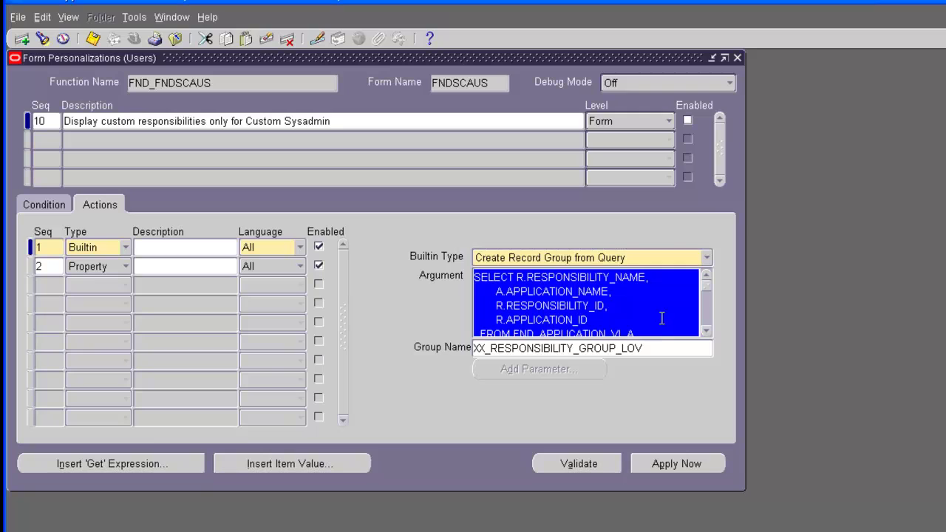
{"action": "left_click", "coordinate": [133, 17]}
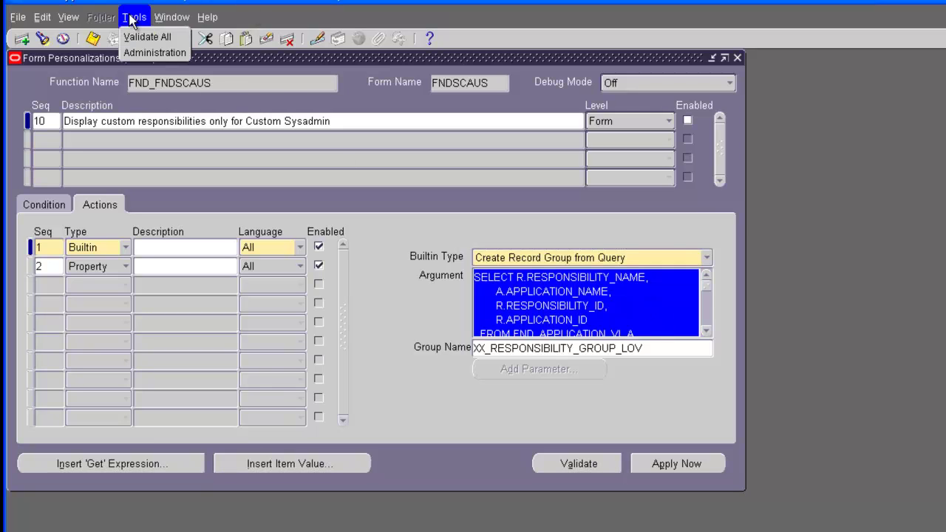
{"action": "mouse_move", "coordinate": [177, 23]}
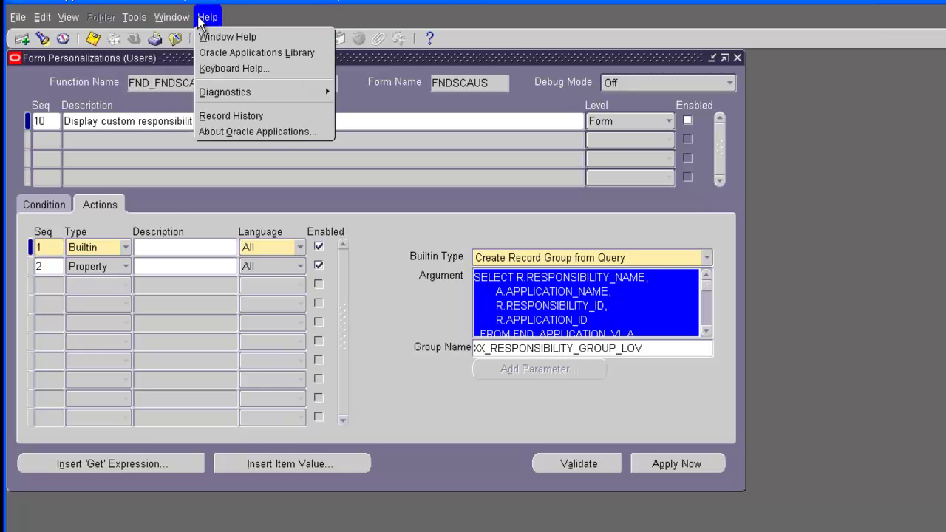
{"action": "mouse_move", "coordinate": [58, 18]}
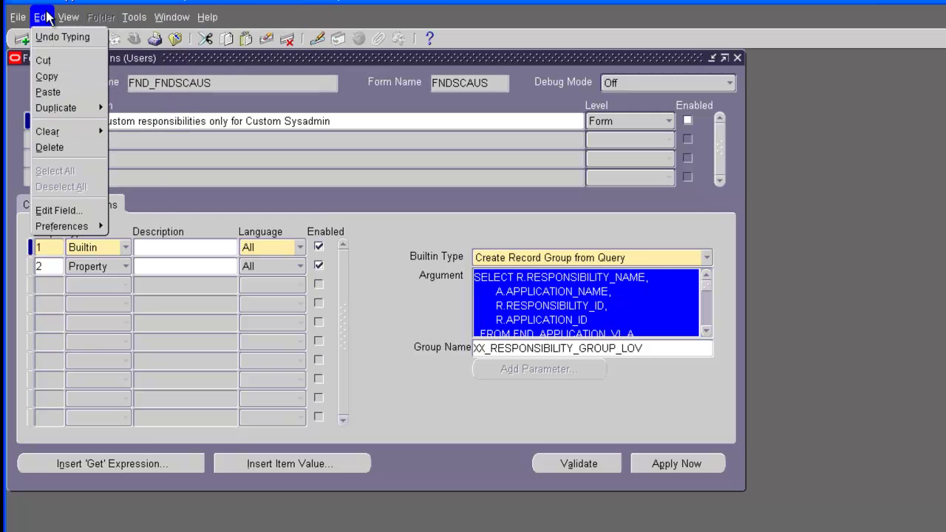
{"action": "left_click", "coordinate": [56, 210]}
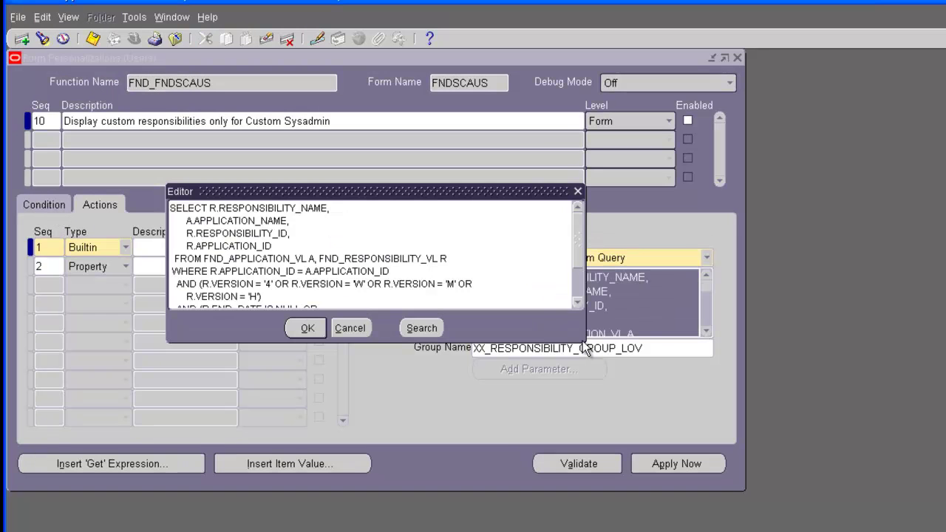
Step: Enlarge the editor, review the SQL's LIKE 'CC%' filter, and close it unchanged
{"action": "left_click_drag", "start_coordinate": [583, 341], "coordinate": [736, 492]}
{"action": "left_click_drag", "start_coordinate": [460, 191], "coordinate": [412, 135]}
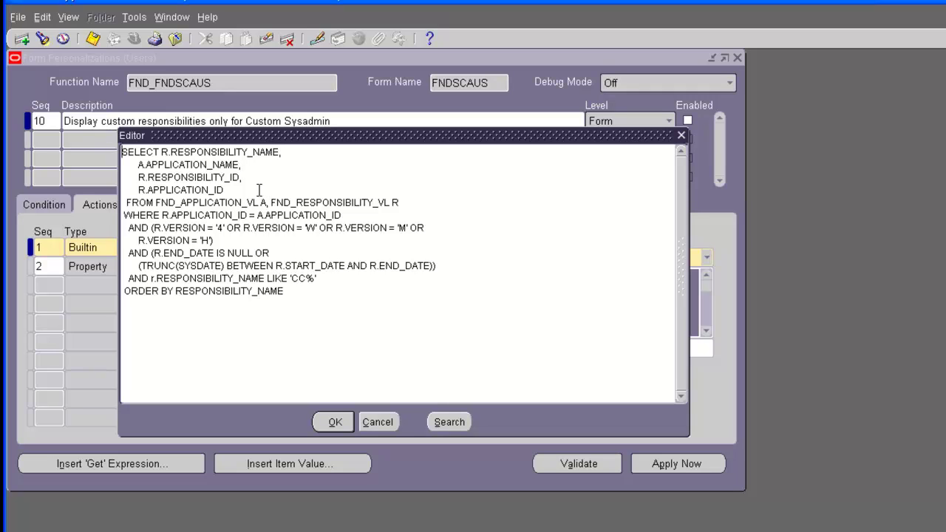
{"action": "left_click_drag", "start_coordinate": [299, 290], "coordinate": [111, 138]}
{"action": "left_click", "coordinate": [308, 274]}
{"action": "left_click_drag", "start_coordinate": [328, 281], "coordinate": [126, 279]}
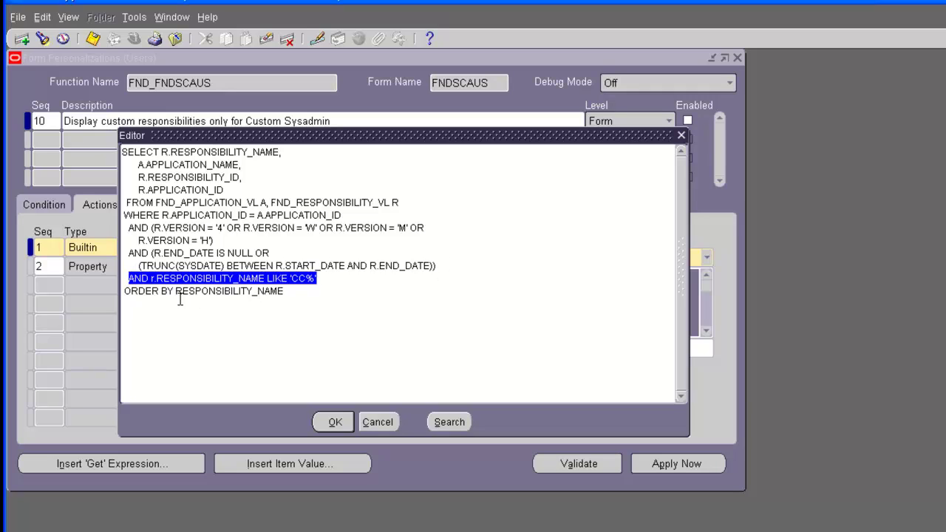
{"action": "left_click", "coordinate": [311, 286]}
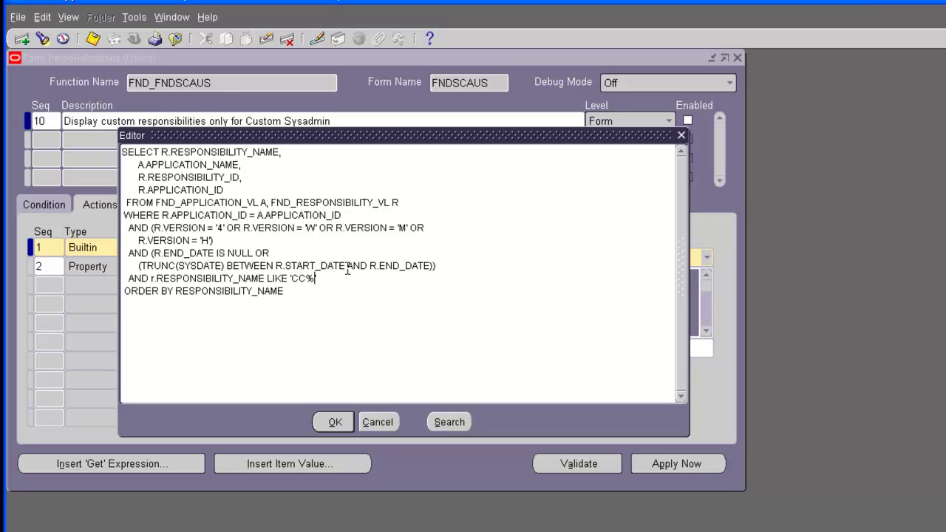
{"action": "left_click", "coordinate": [381, 421]}
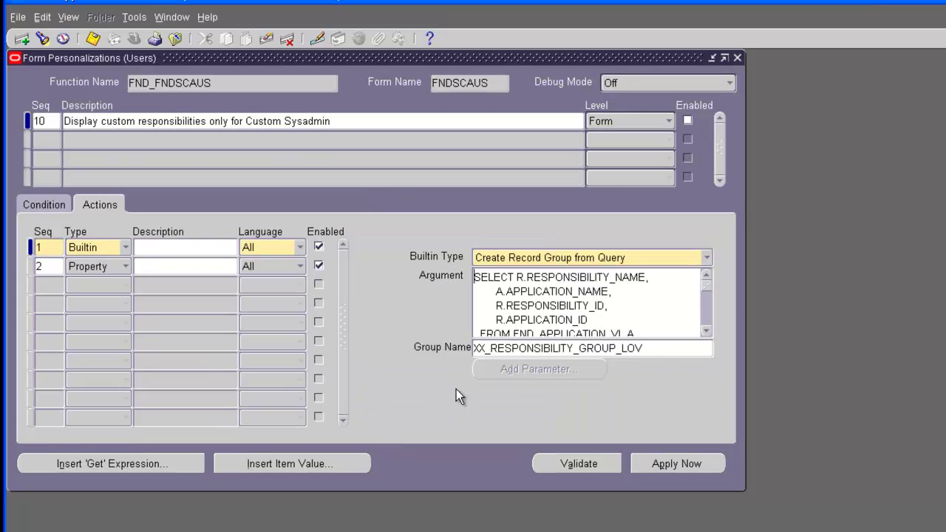
Step: Back on the Users form, add a responsibility row, list all responsibilities with %, and cancel
{"action": "left_click_drag", "start_coordinate": [507, 54], "coordinate": [780, 85]}
{"action": "left_click", "coordinate": [121, 367]}
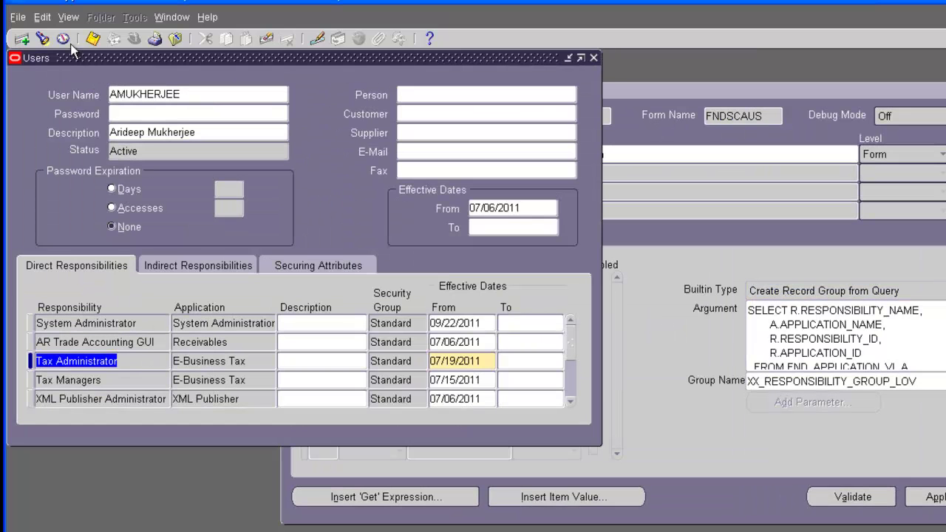
{"action": "left_click", "coordinate": [22, 38]}
{"action": "left_click", "coordinate": [164, 379]}
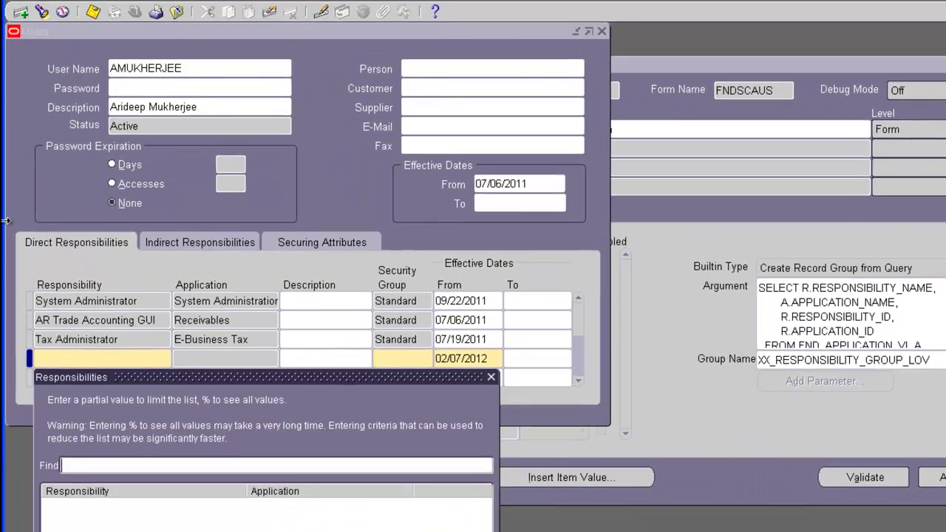
{"action": "type", "text": "%"}
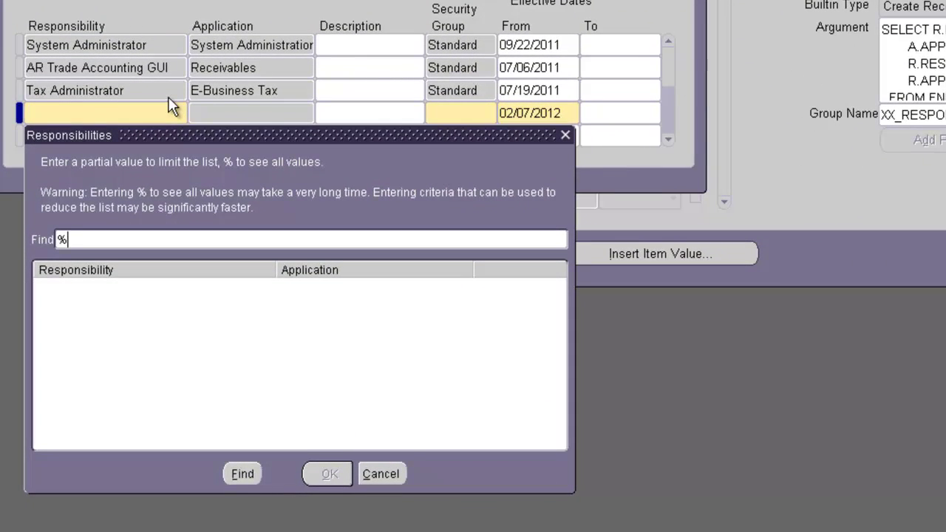
{"action": "key", "text": "Return"}
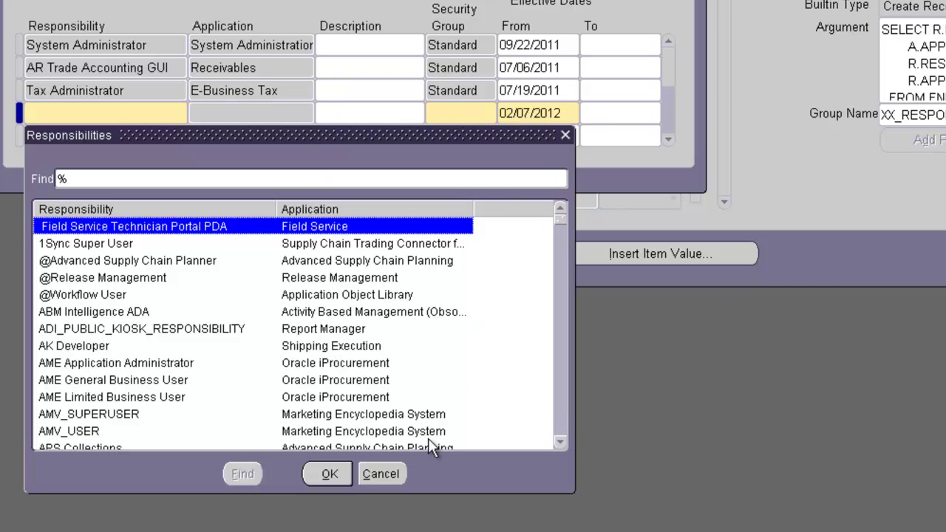
{"action": "left_click", "coordinate": [380, 473]}
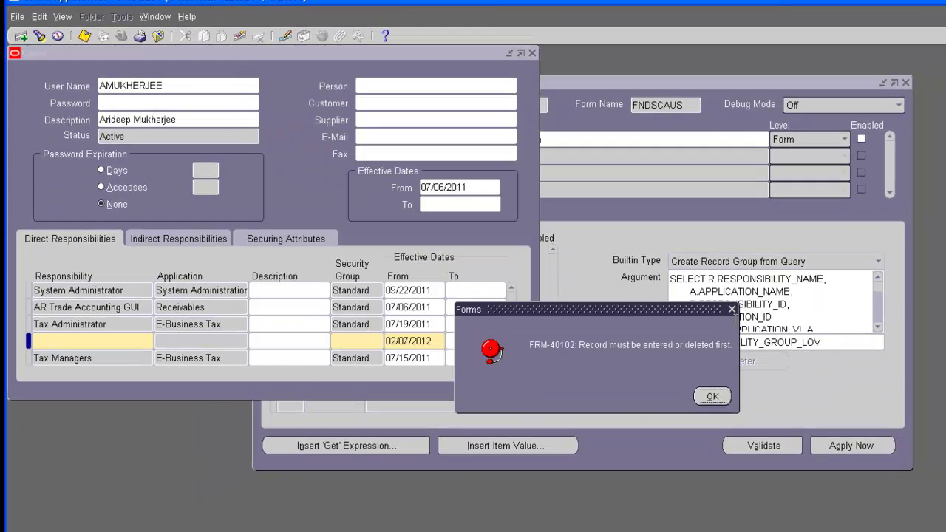
Step: Dismiss the FRM-40102 error and clear the blank responsibility row
{"action": "left_click", "coordinate": [717, 398]}
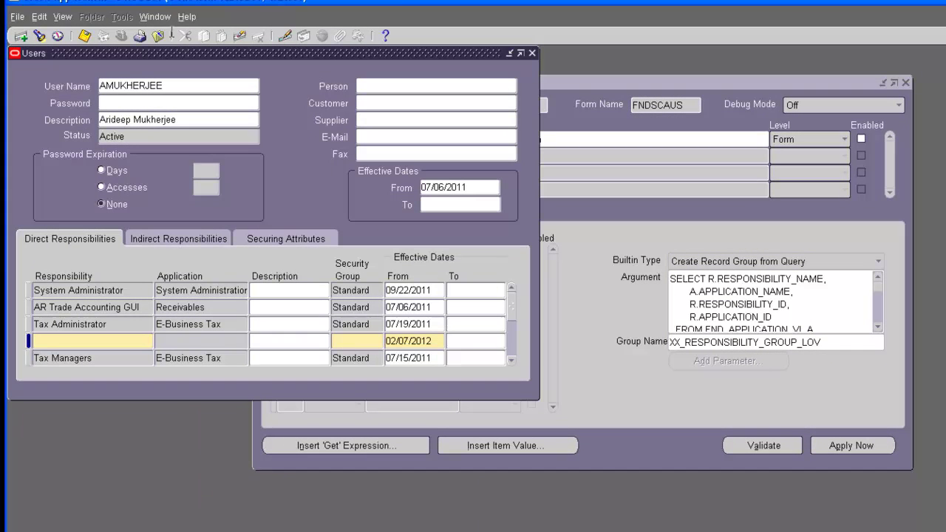
{"action": "left_click", "coordinate": [240, 36]}
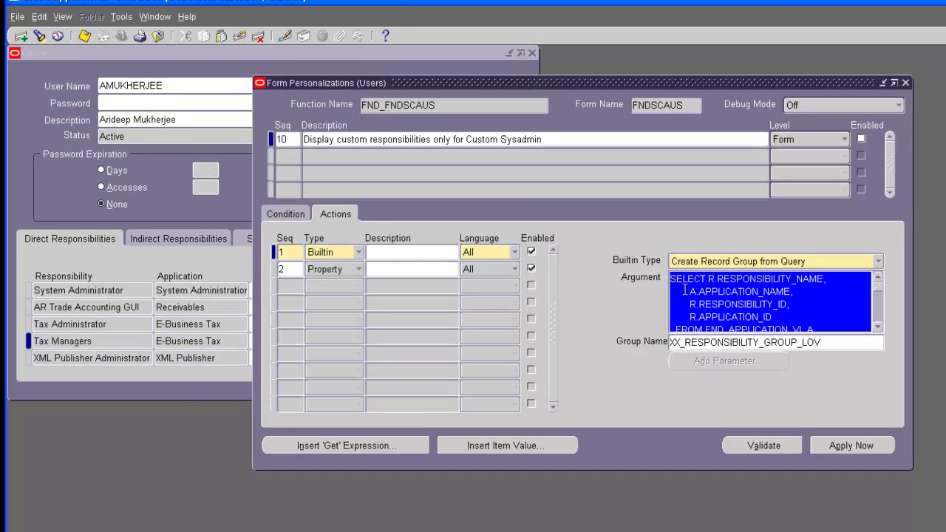
{"action": "left_click_drag", "start_coordinate": [359, 83], "coordinate": [142, 45]}
Step: Reopen the Argument SQL in the Edit Field editor, enlarge it, and close it unchanged
{"action": "left_click", "coordinate": [63, 17]}
{"action": "mouse_move", "coordinate": [49, 21]}
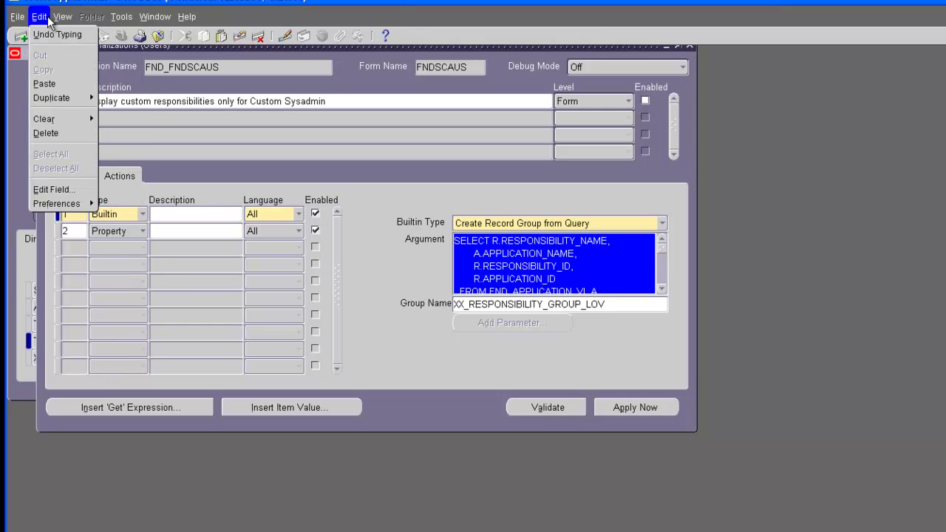
{"action": "left_click", "coordinate": [54, 189]}
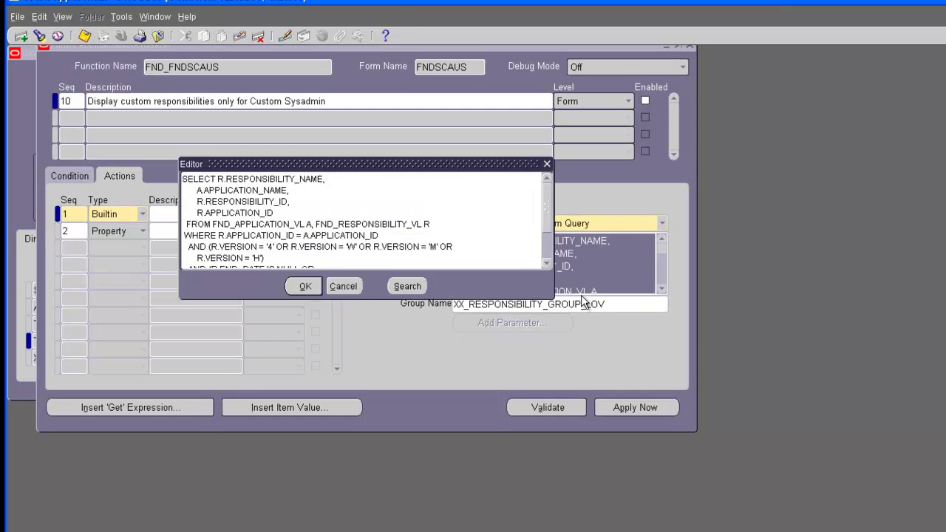
{"action": "left_click_drag", "start_coordinate": [551, 299], "coordinate": [620, 376]}
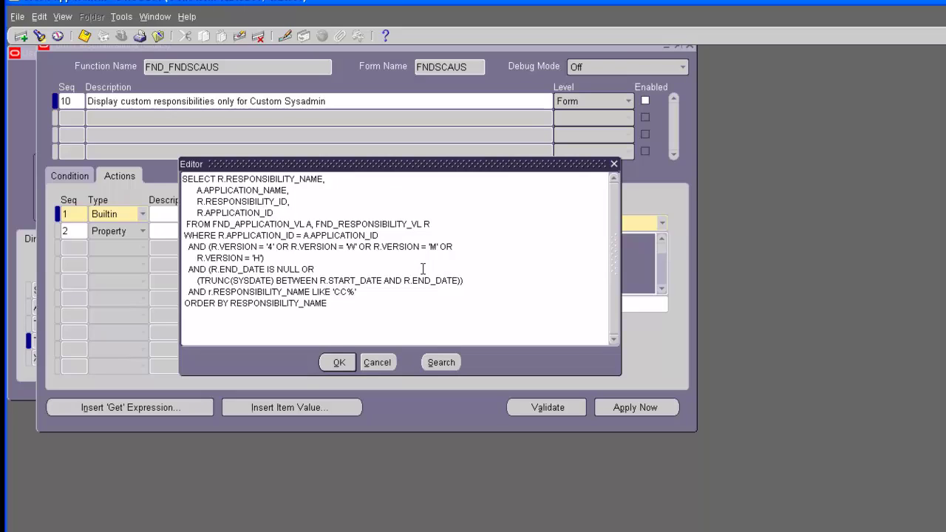
{"action": "left_click", "coordinate": [376, 363]}
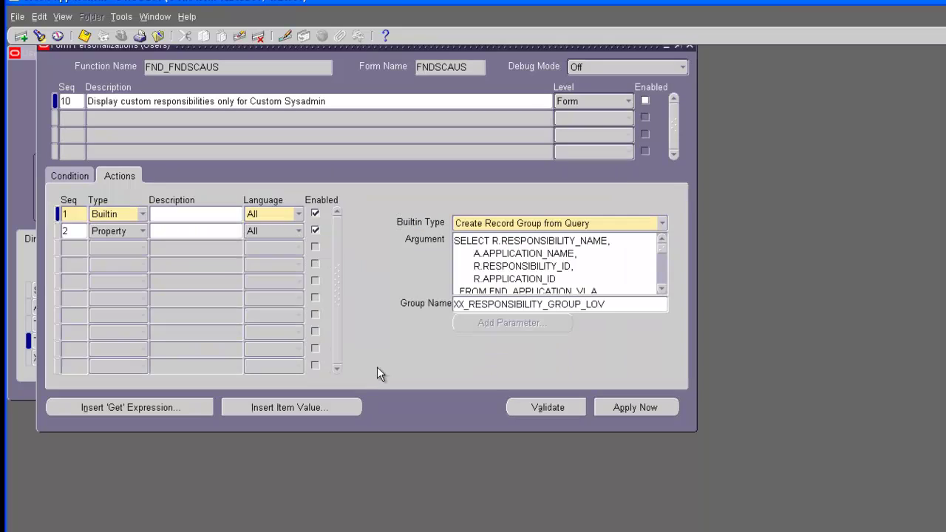
Step: Close Form Personalizations and check the record's creation and update history
{"action": "left_click", "coordinate": [690, 46]}
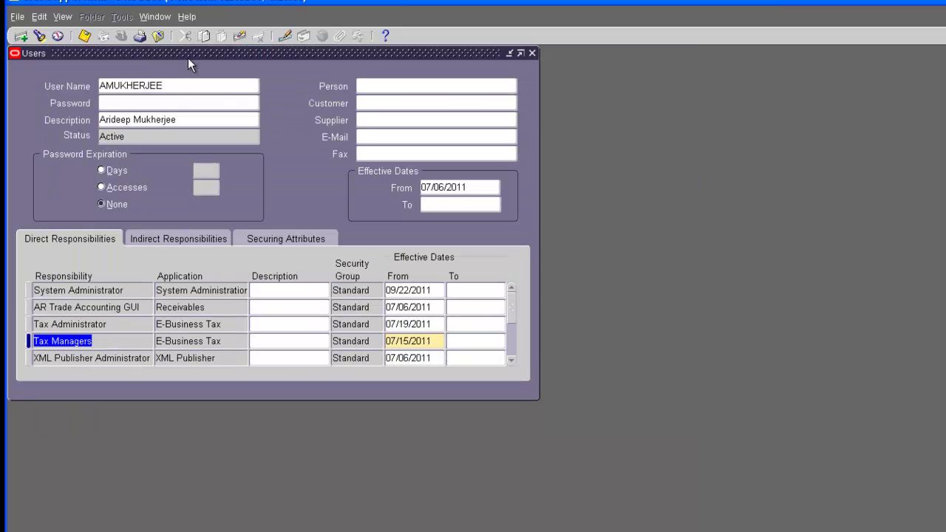
{"action": "left_click", "coordinate": [187, 17]}
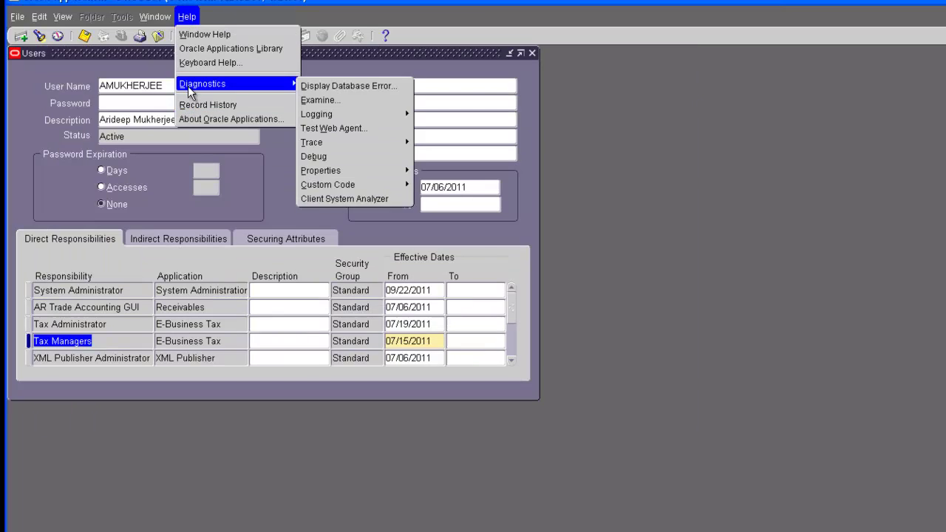
{"action": "left_click", "coordinate": [187, 104]}
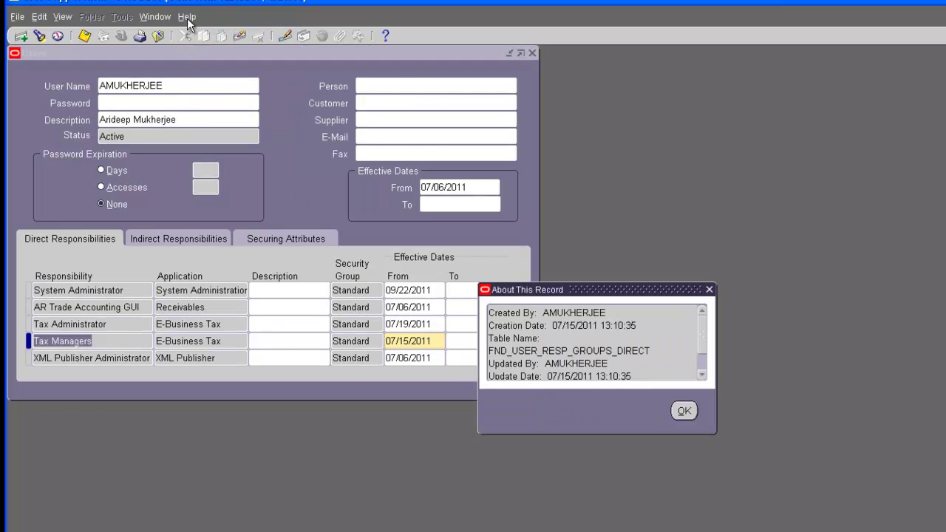
{"action": "left_click", "coordinate": [693, 411]}
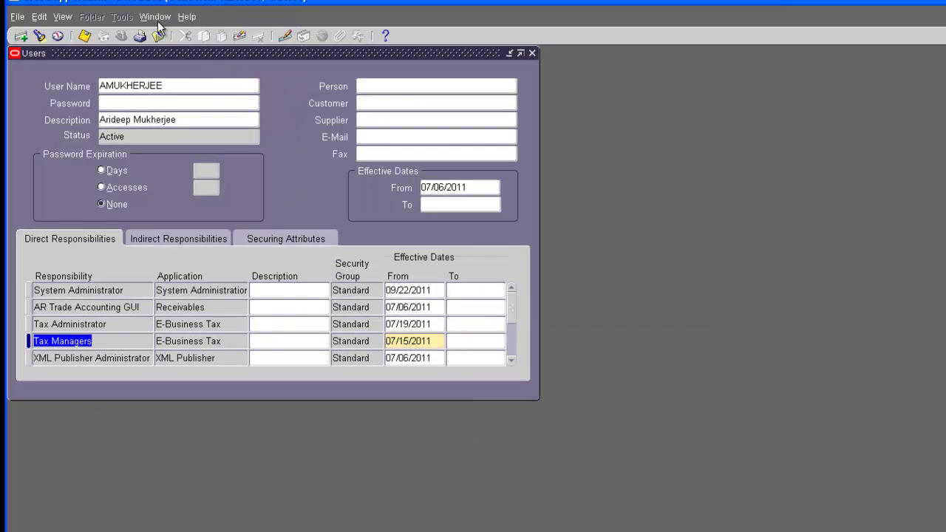
Step: Open About Oracle Applications and find the current form name FNDSCAUS
{"action": "left_click", "coordinate": [187, 17]}
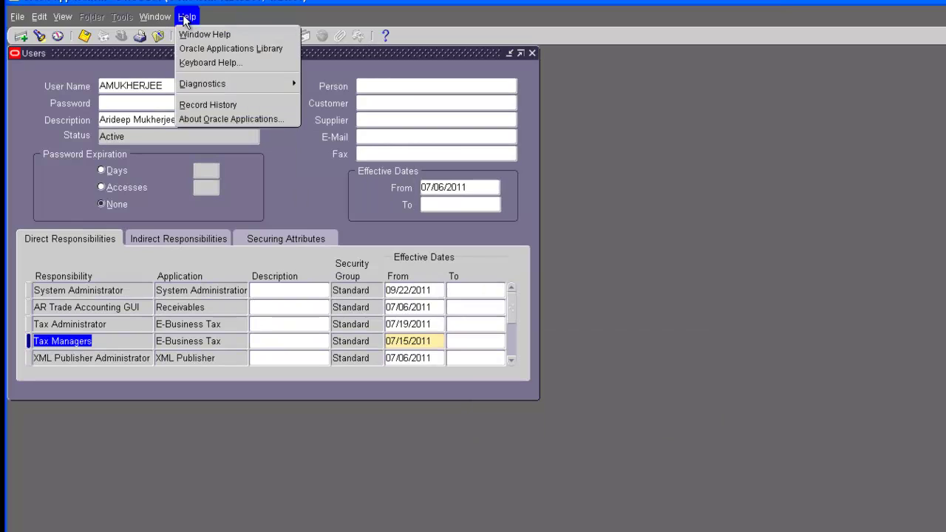
{"action": "left_click", "coordinate": [201, 121]}
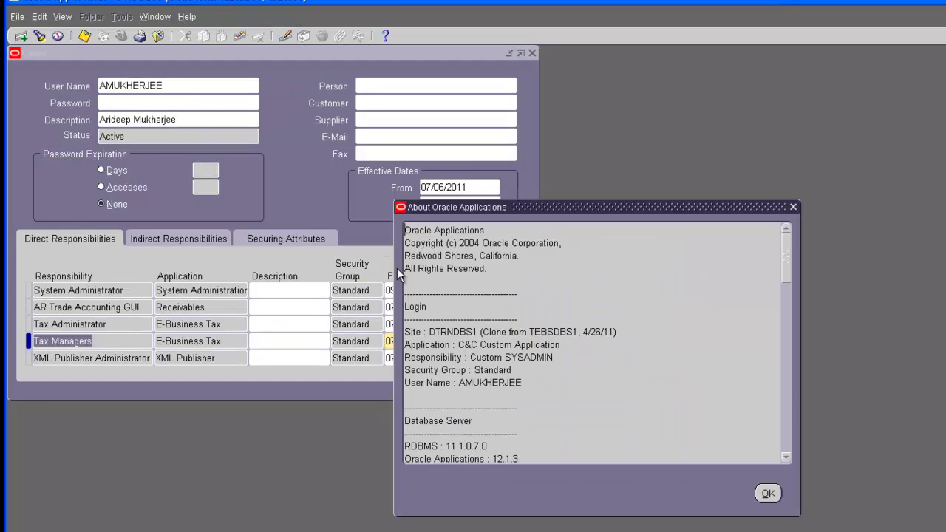
{"action": "scroll", "coordinate": [665, 333], "scroll_direction": "down", "scroll_amount": 1}
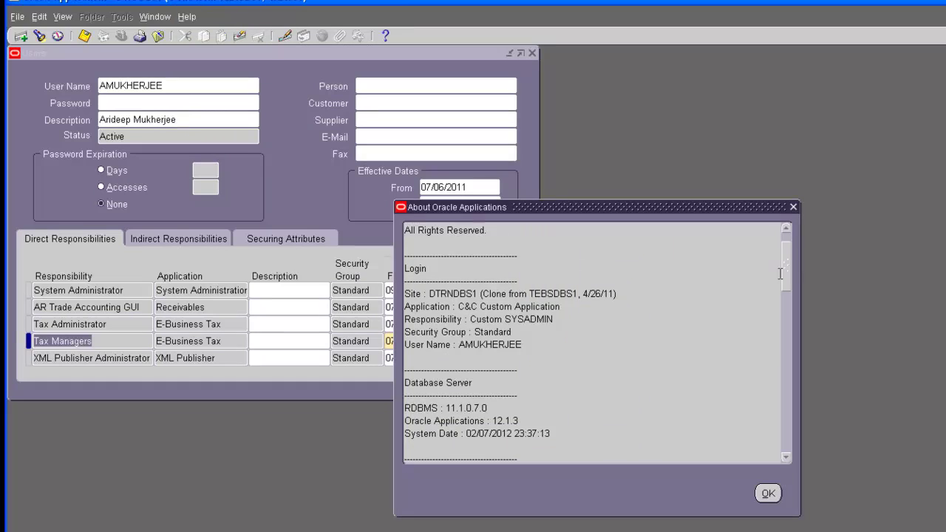
{"action": "left_click_drag", "start_coordinate": [787, 273], "coordinate": [787, 304]}
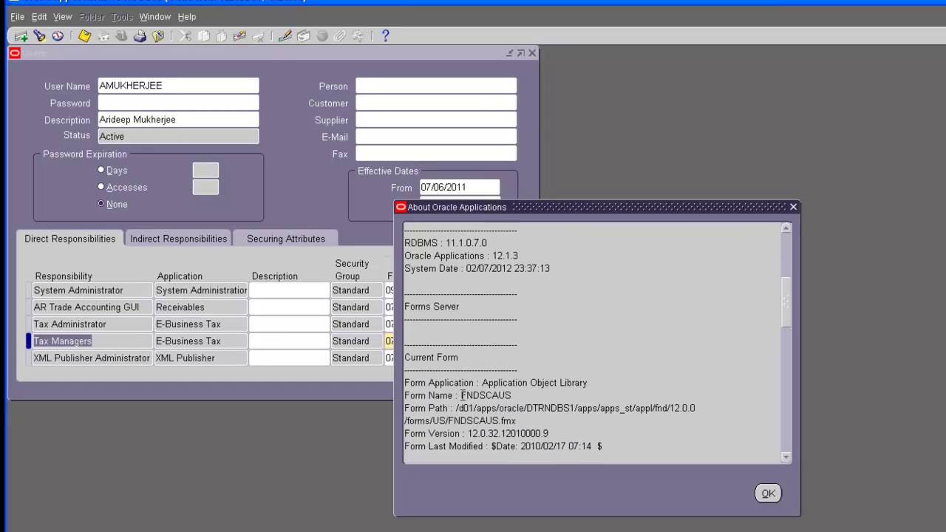
{"action": "left_click_drag", "start_coordinate": [461, 396], "coordinate": [515, 396]}
Step: Open the FNDSCAUS RESPONSIBILITY record group's query in an enlarged window and select all of it
{"action": "key", "text": "alt+Tab"}
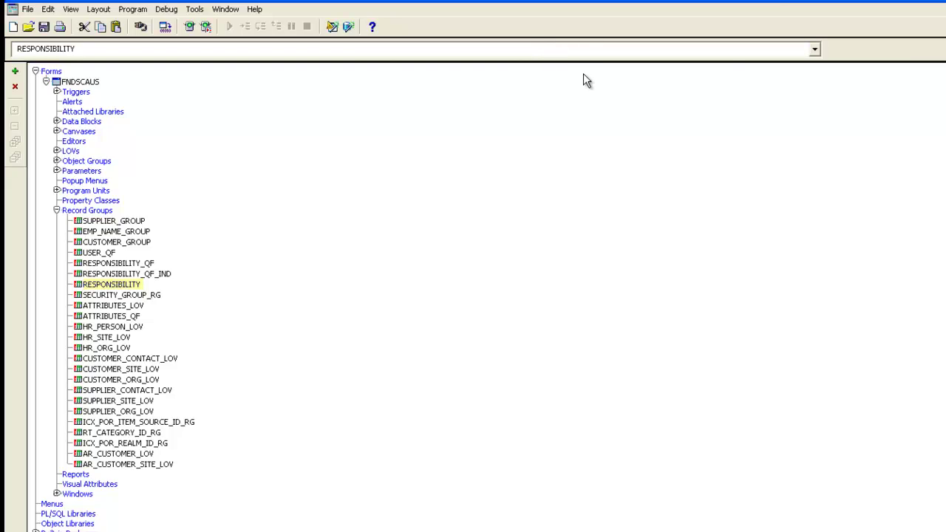
{"action": "left_click", "coordinate": [57, 211]}
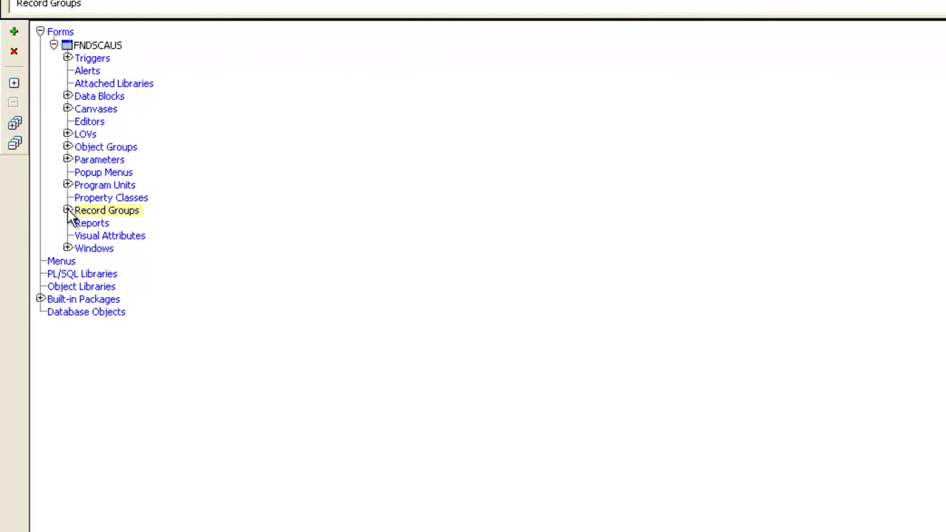
{"action": "left_click", "coordinate": [67, 211]}
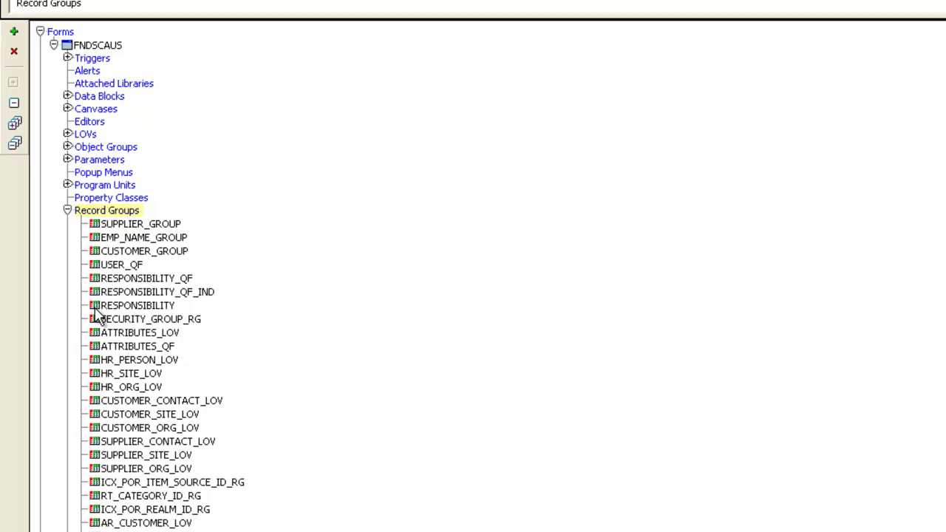
{"action": "double_click", "coordinate": [95, 306]}
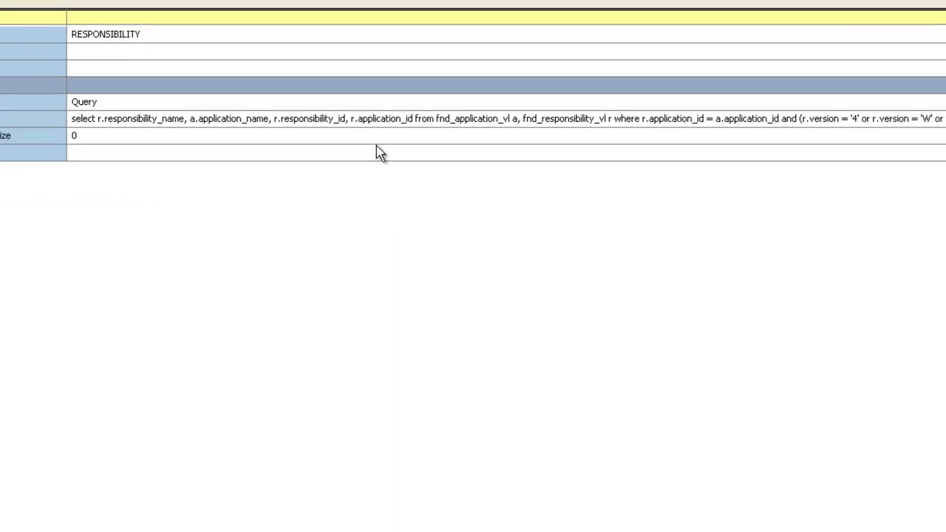
{"action": "left_click", "coordinate": [720, 118]}
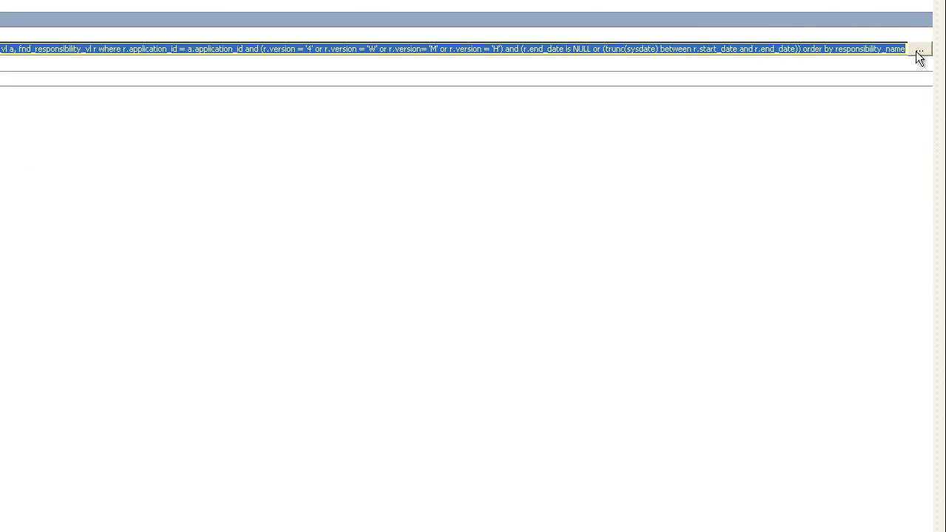
{"action": "left_click", "coordinate": [919, 49]}
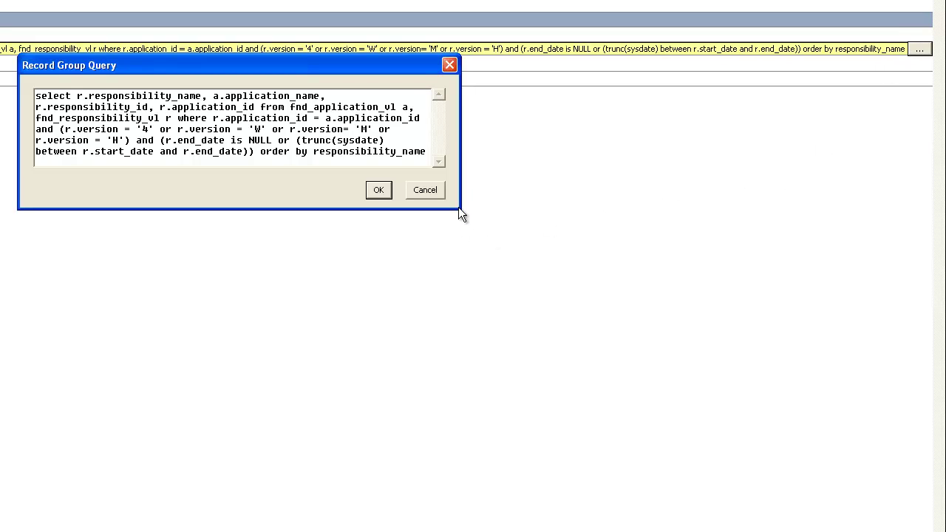
{"action": "left_click_drag", "start_coordinate": [459, 209], "coordinate": [598, 337]}
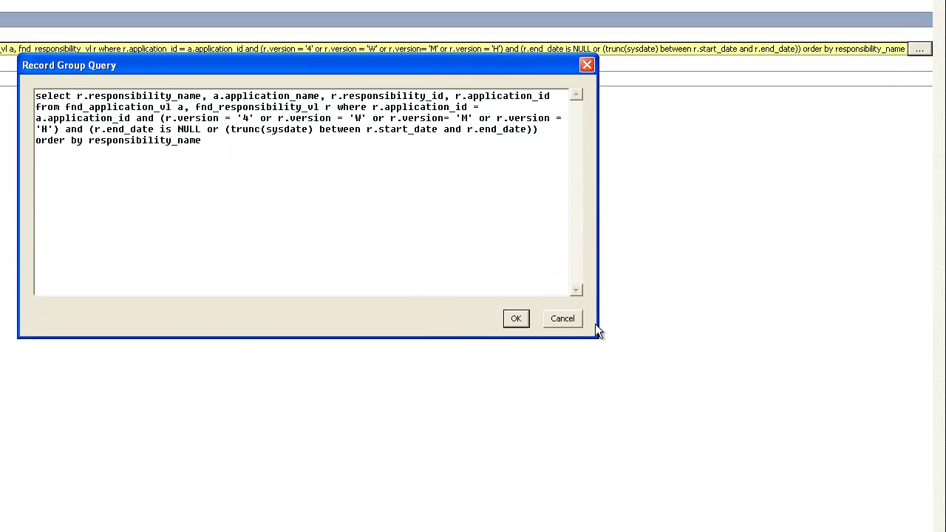
{"action": "left_click_drag", "start_coordinate": [230, 146], "coordinate": [16, 90]}
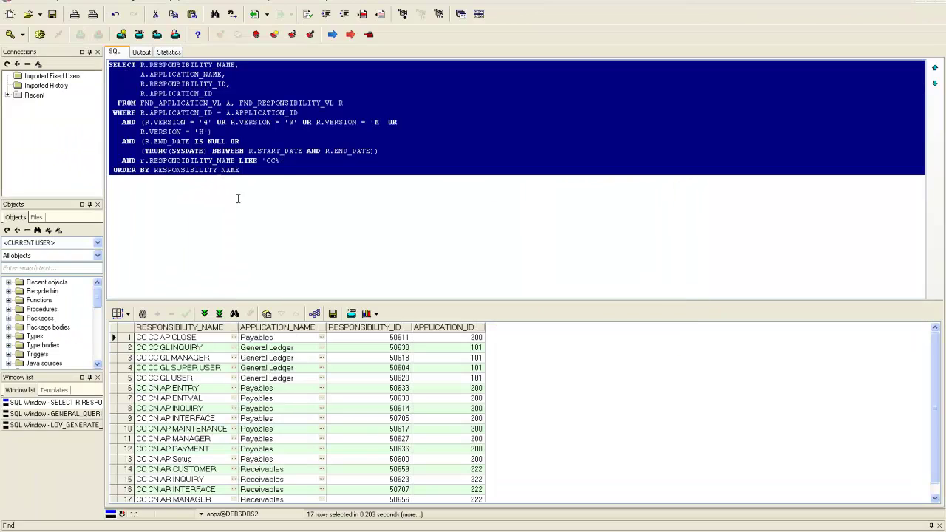
Step: In the SQL Window, highlight the LIKE 'CC%' filter and the four columns the query returns
{"action": "left_click", "coordinate": [240, 203]}
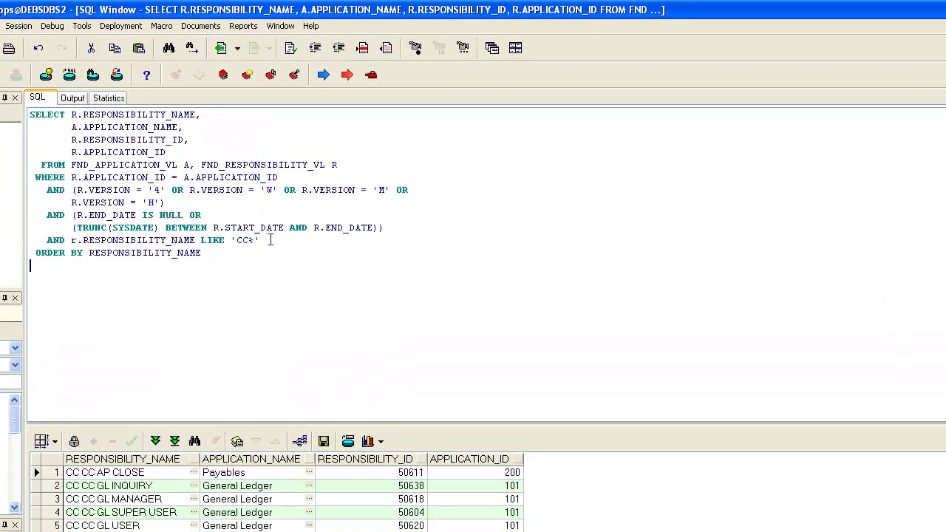
{"action": "left_click_drag", "start_coordinate": [270, 240], "coordinate": [46, 240]}
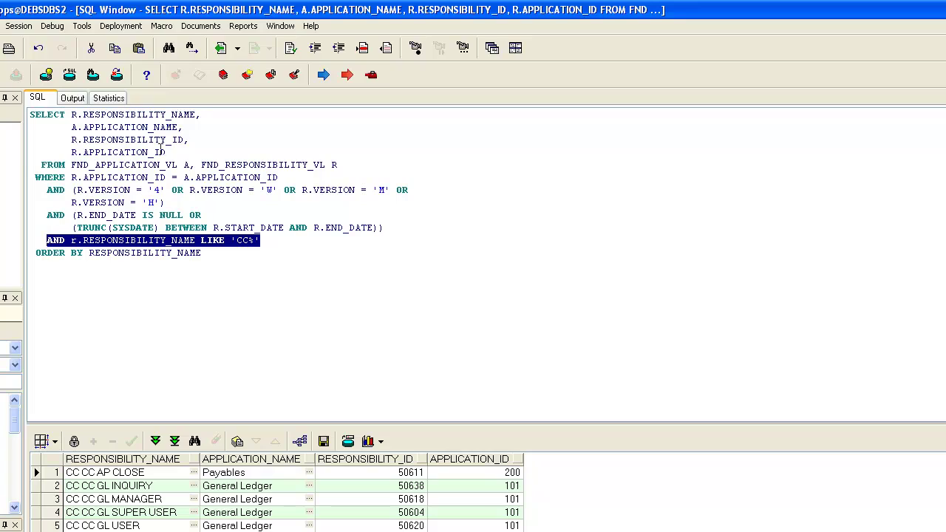
{"action": "left_click_drag", "start_coordinate": [166, 152], "coordinate": [71, 139]}
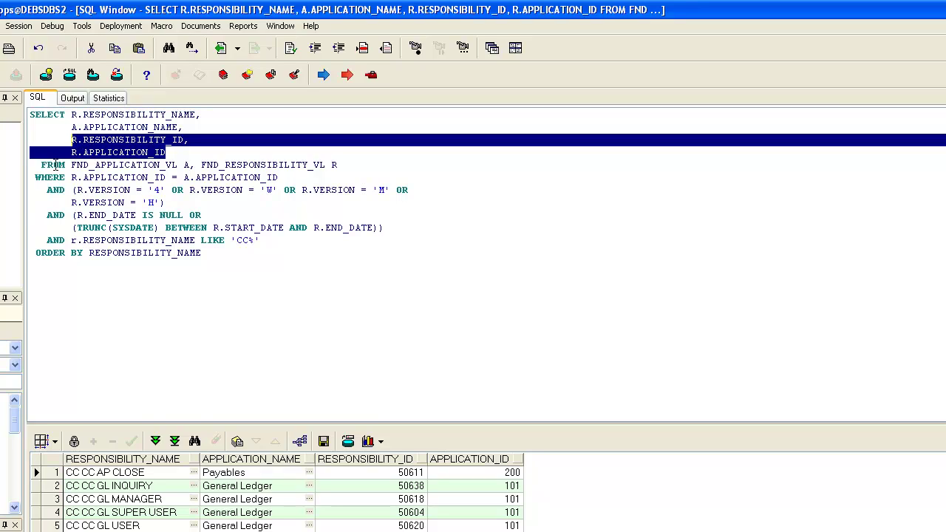
{"action": "left_click", "coordinate": [174, 154]}
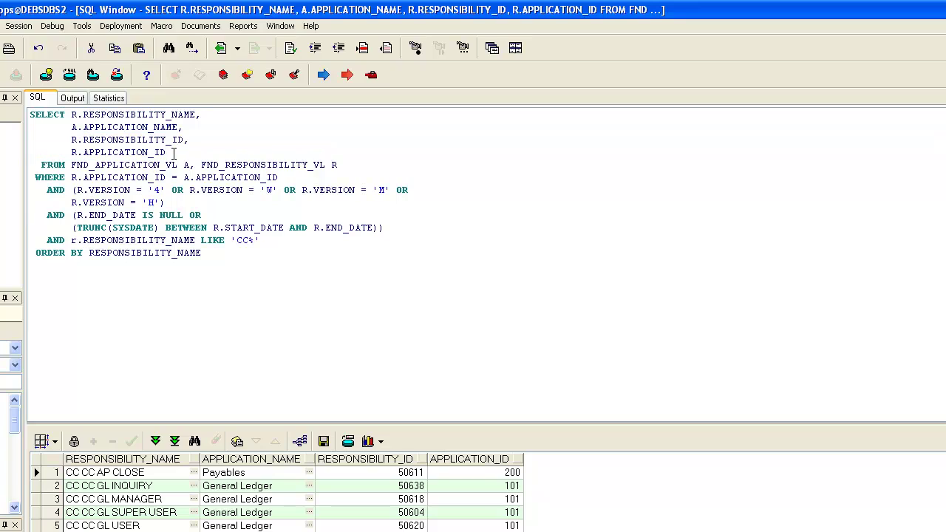
{"action": "left_click_drag", "start_coordinate": [164, 153], "coordinate": [71, 139]}
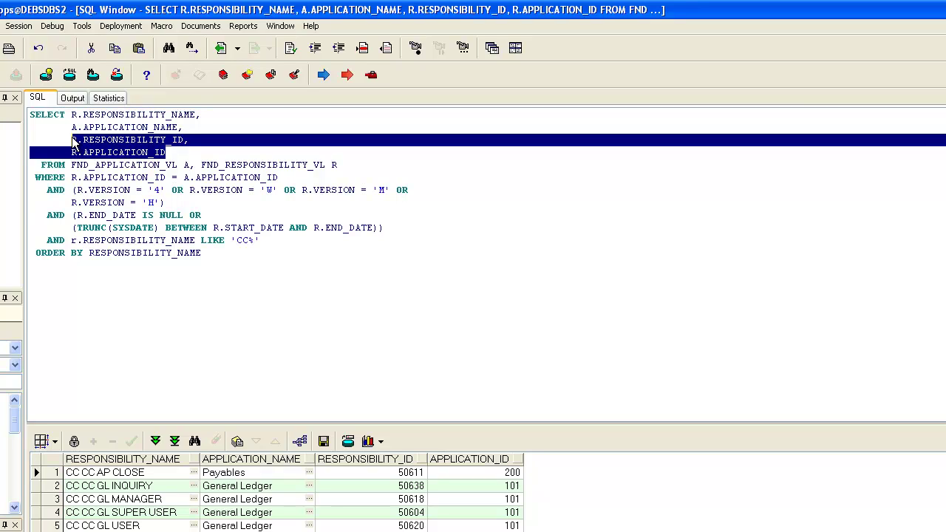
{"action": "left_click", "coordinate": [144, 153]}
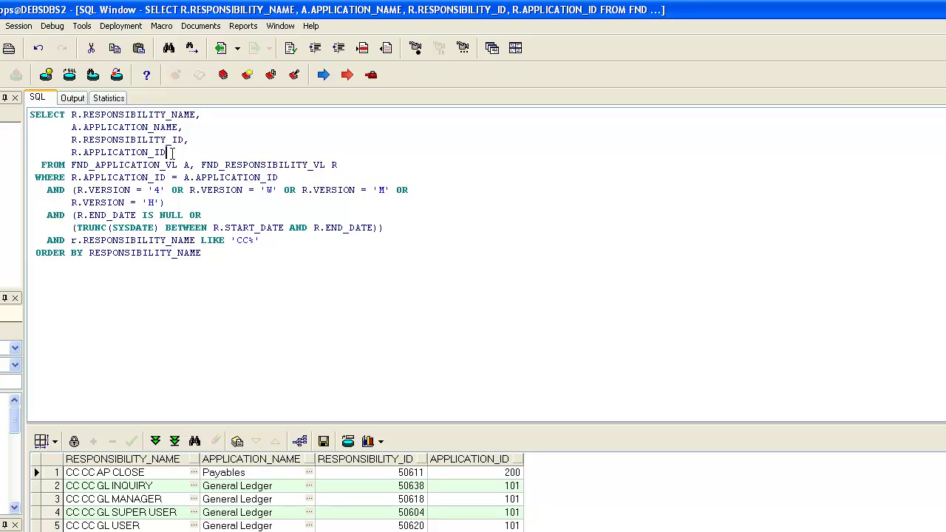
{"action": "left_click_drag", "start_coordinate": [170, 153], "coordinate": [72, 114]}
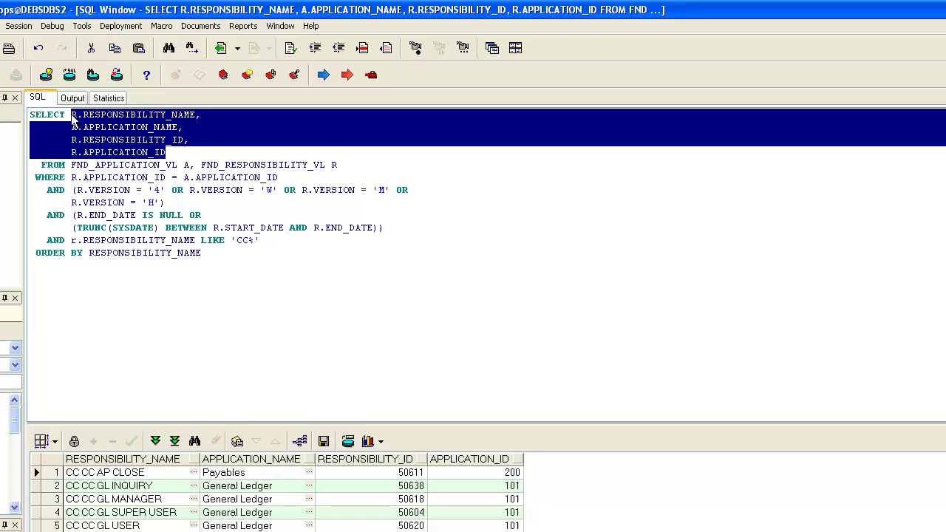
{"action": "left_click", "coordinate": [173, 151]}
{"action": "left_click_drag", "start_coordinate": [174, 152], "coordinate": [71, 115]}
Step: Highlight the whole LIKE 'CC%' filter line, then return to the E-Business Suite session
{"action": "left_click_drag", "start_coordinate": [261, 241], "coordinate": [48, 244]}
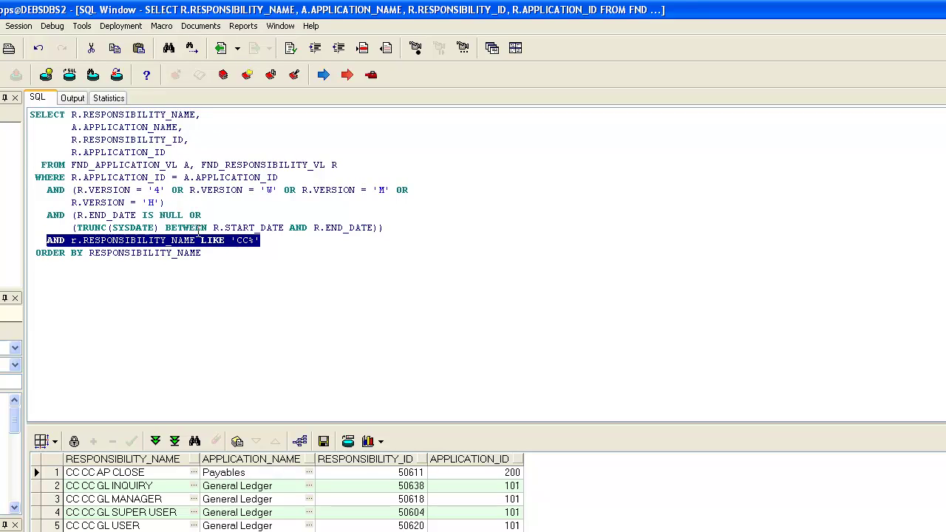
{"action": "left_click", "coordinate": [268, 243]}
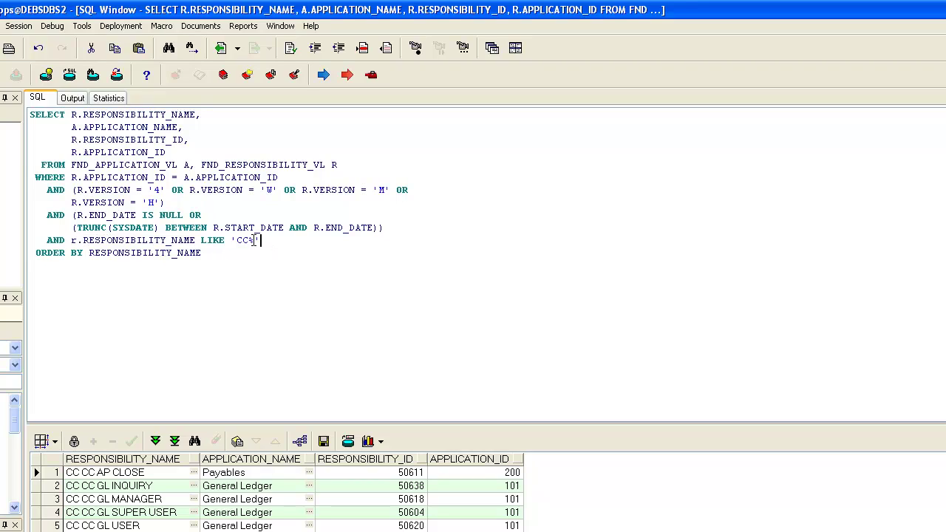
{"action": "left_click_drag", "start_coordinate": [259, 241], "coordinate": [46, 241]}
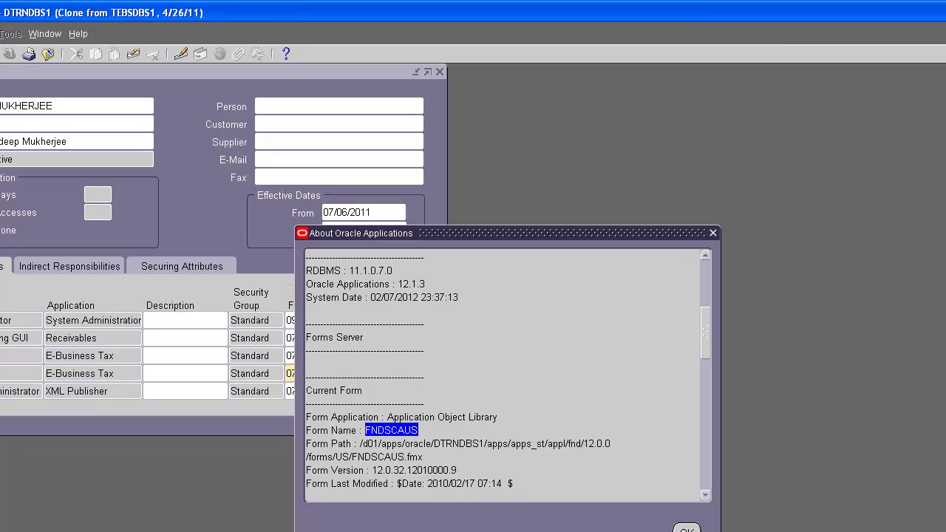
{"action": "left_click", "coordinate": [687, 529]}
Step: Close the About details and open Form Personalizations for the Users form
{"action": "left_click", "coordinate": [77, 33]}
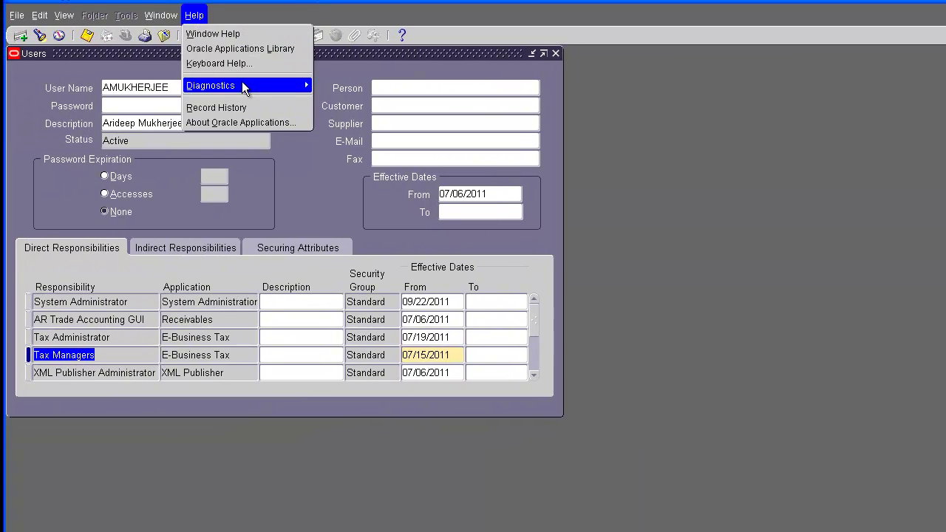
{"action": "mouse_move", "coordinate": [288, 85]}
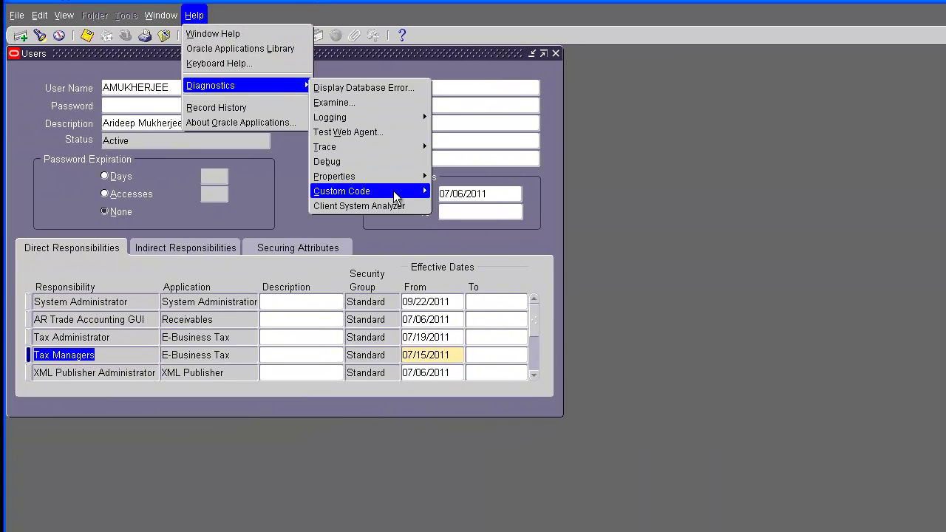
{"action": "mouse_move", "coordinate": [393, 191]}
{"action": "left_click", "coordinate": [476, 256]}
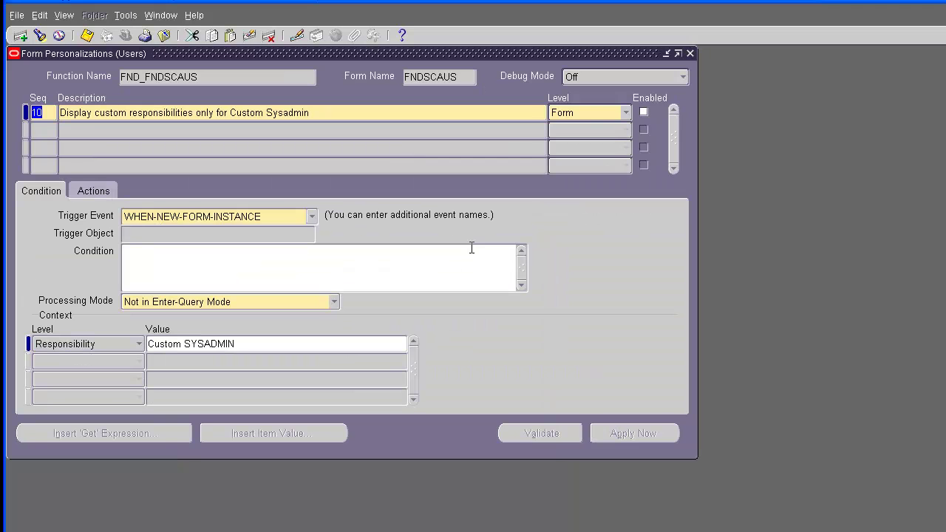
Step: Read the first action's full record group query in an enlarged editor, then close it unchanged
{"action": "left_click", "coordinate": [91, 191]}
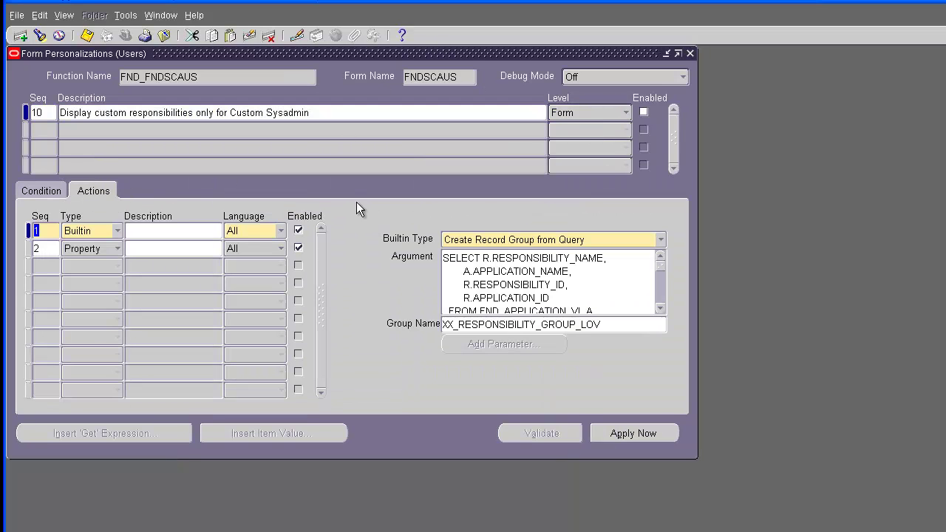
{"action": "left_click", "coordinate": [583, 279]}
{"action": "left_click", "coordinate": [39, 14]}
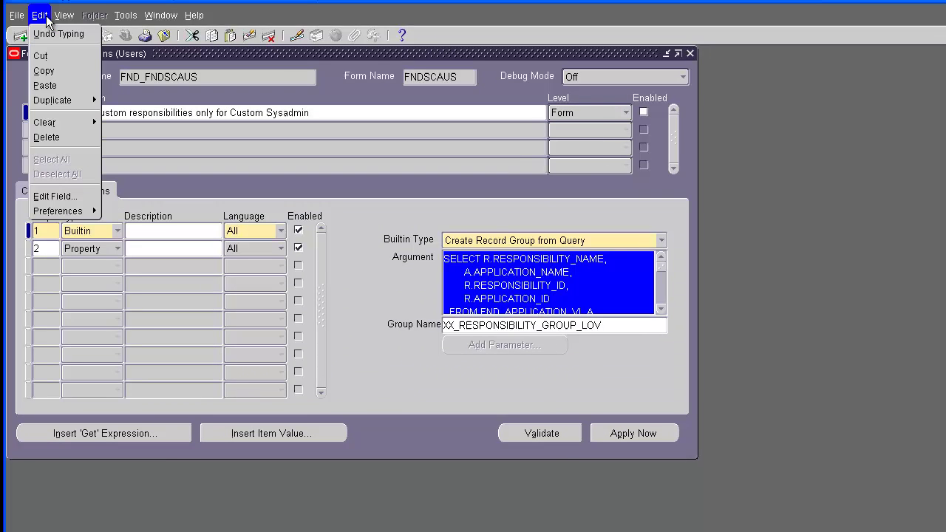
{"action": "left_click", "coordinate": [74, 195]}
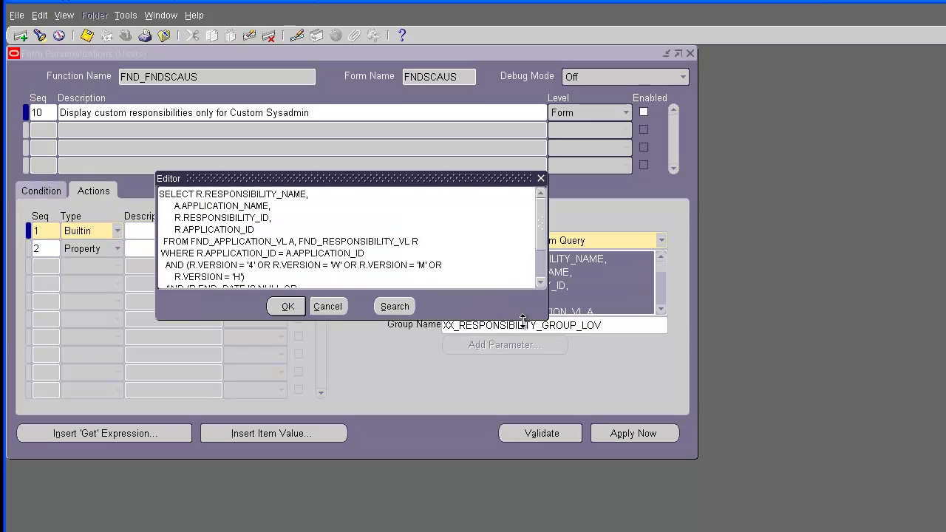
{"action": "left_click_drag", "start_coordinate": [544, 322], "coordinate": [571, 366]}
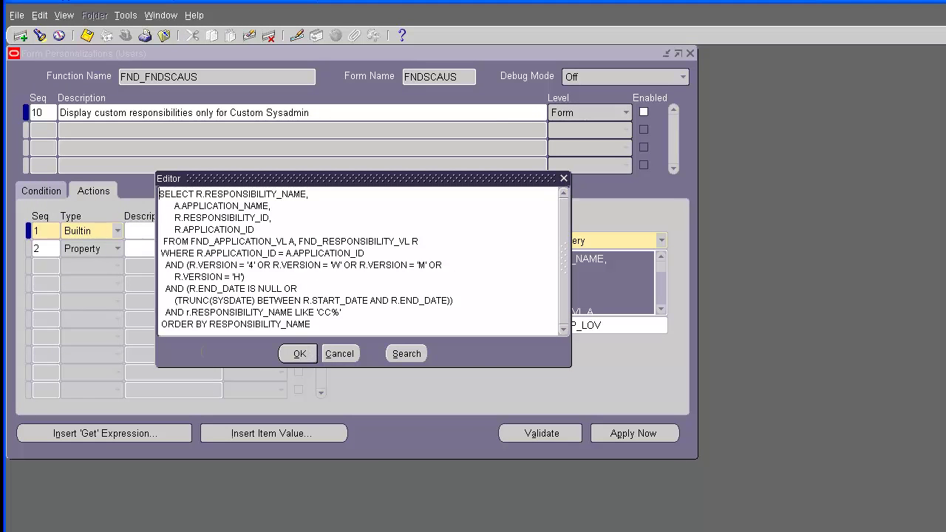
{"action": "left_click", "coordinate": [340, 353]}
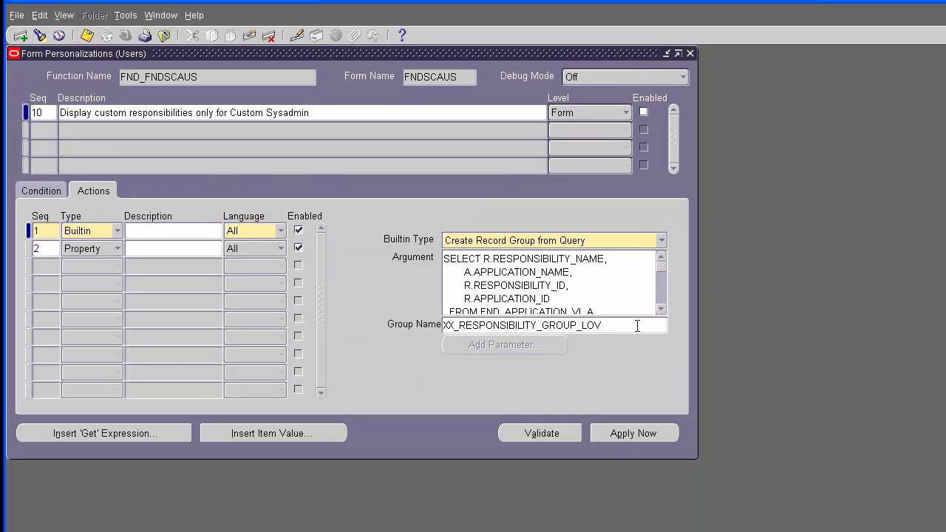
Step: Highlight the record group name XX_RESPONSIBILITY_GROUP_LOV and reselect the query text
{"action": "double_click", "coordinate": [637, 326]}
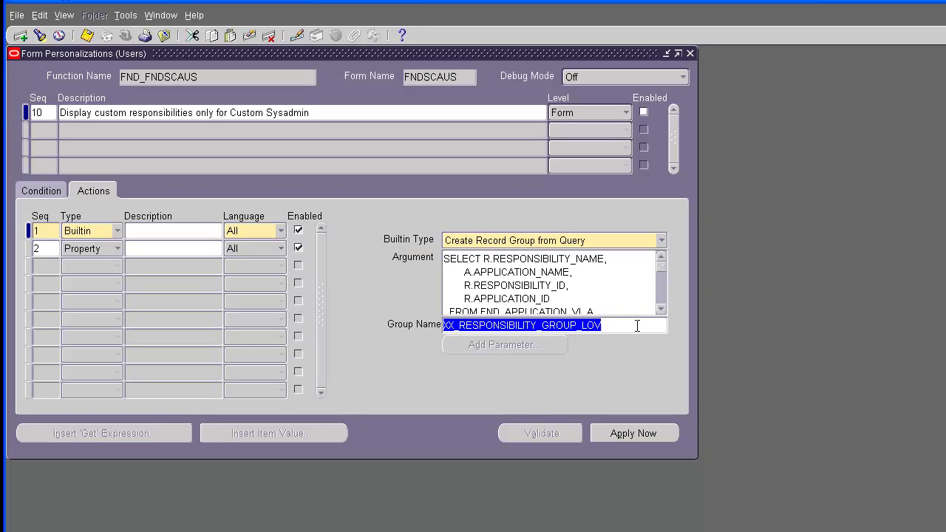
{"action": "left_click", "coordinate": [631, 325]}
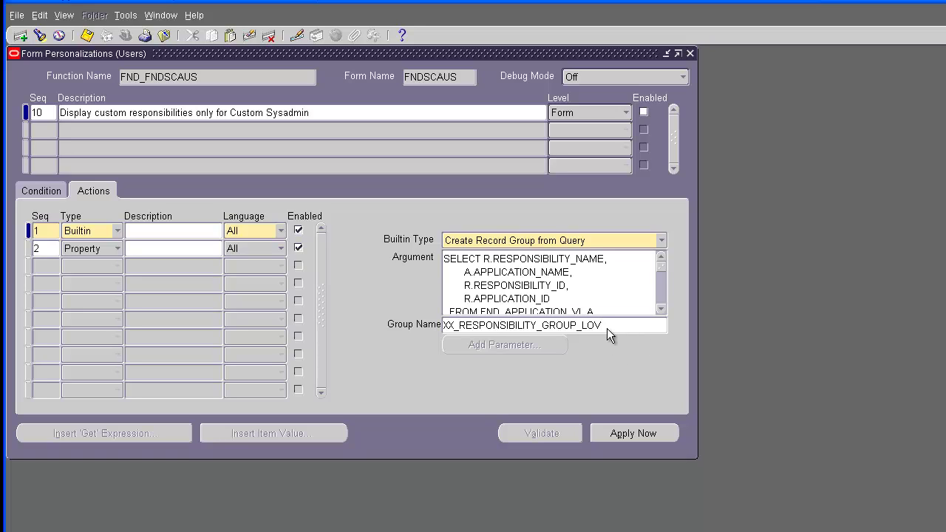
{"action": "left_click_drag", "start_coordinate": [607, 331], "coordinate": [435, 334]}
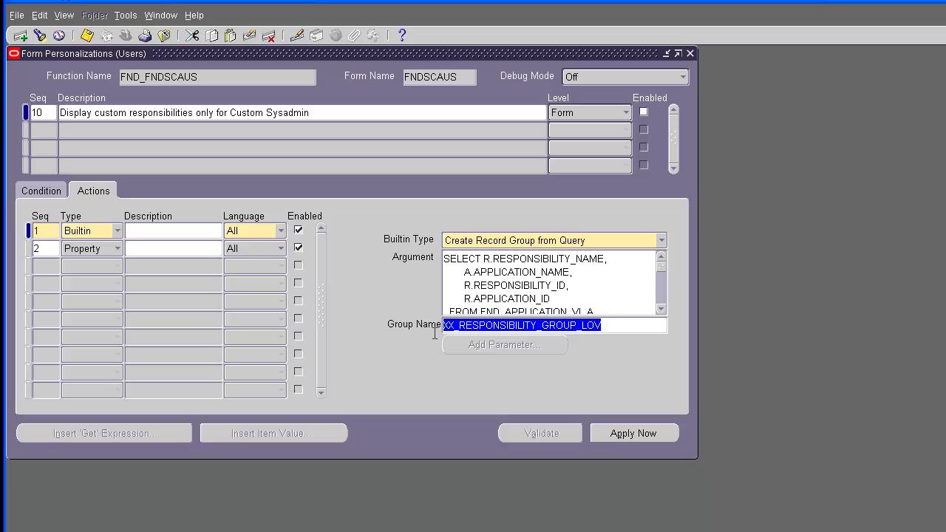
{"action": "left_click", "coordinate": [467, 272]}
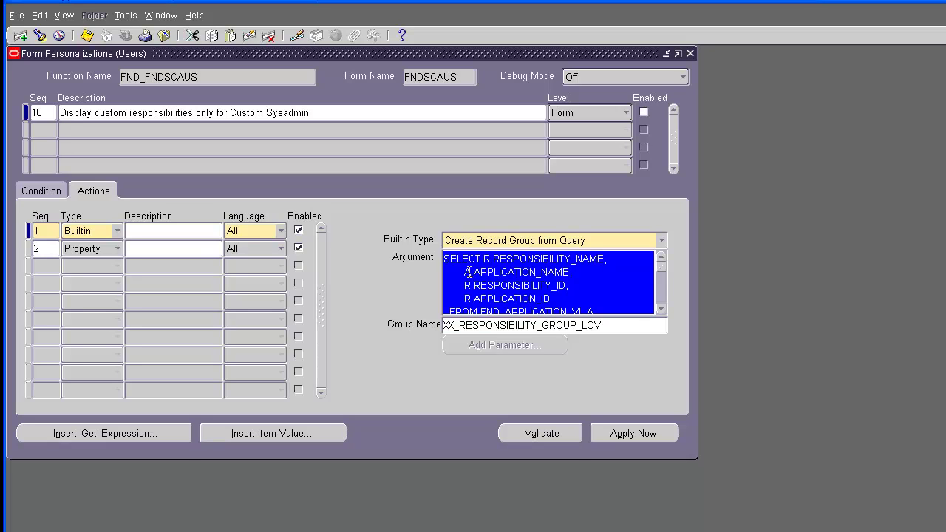
Step: Review the second action setting the RESPONSIBILITY object's GROUP_NAME property value
{"action": "left_click", "coordinate": [168, 246]}
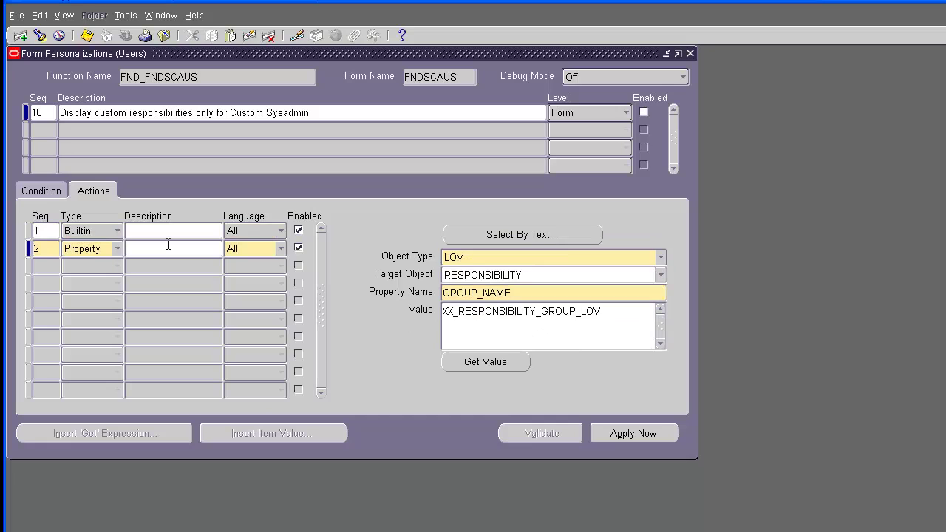
{"action": "double_click", "coordinate": [544, 274]}
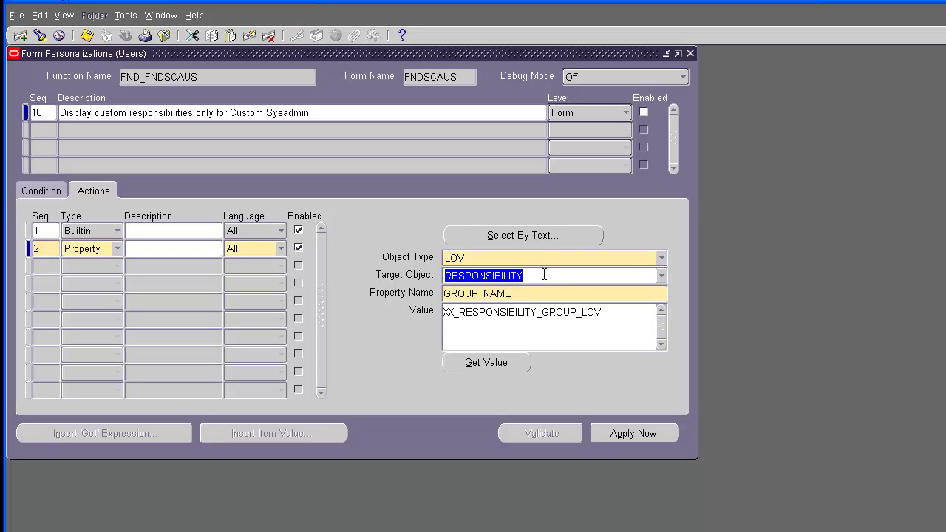
{"action": "double_click", "coordinate": [545, 293]}
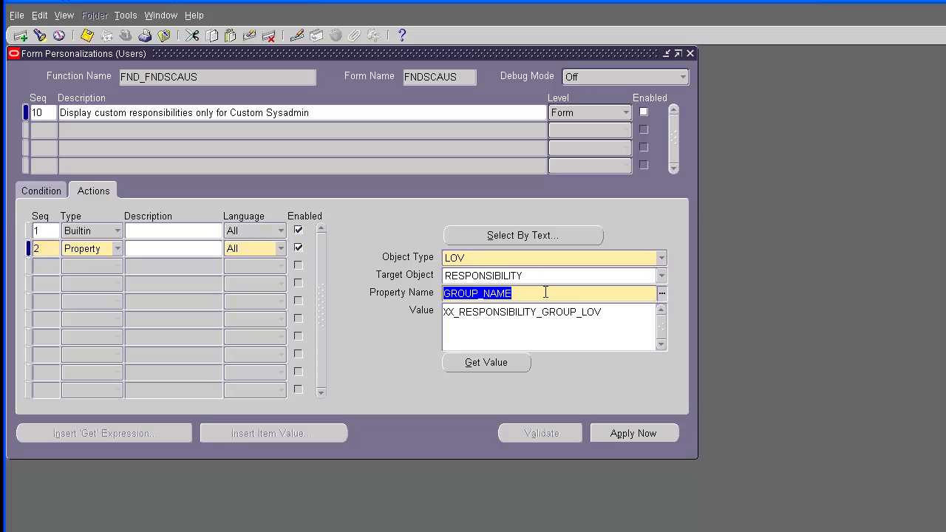
{"action": "left_click", "coordinate": [644, 311]}
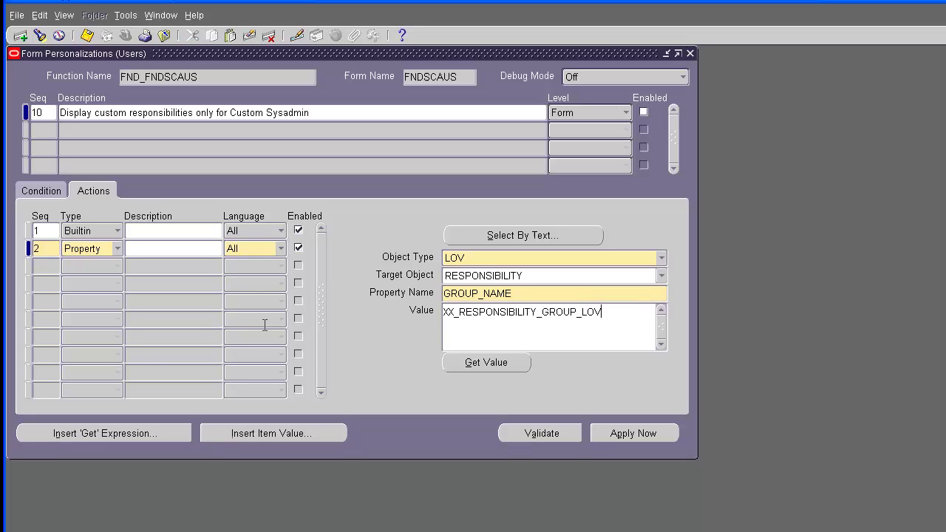
{"action": "key", "text": "ctrl+a"}
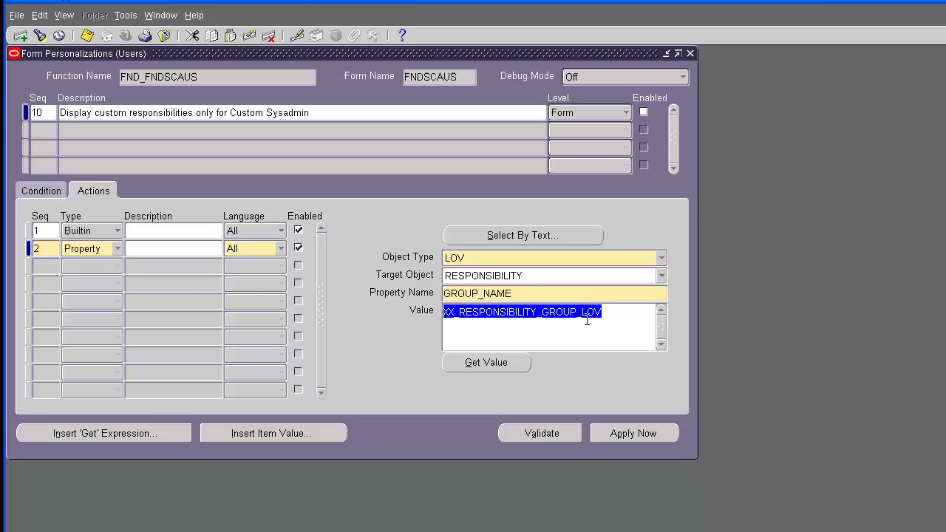
Step: Enable rule 10, check its Custom SYSADMIN condition, and close Form Personalizations
{"action": "left_click", "coordinate": [644, 112]}
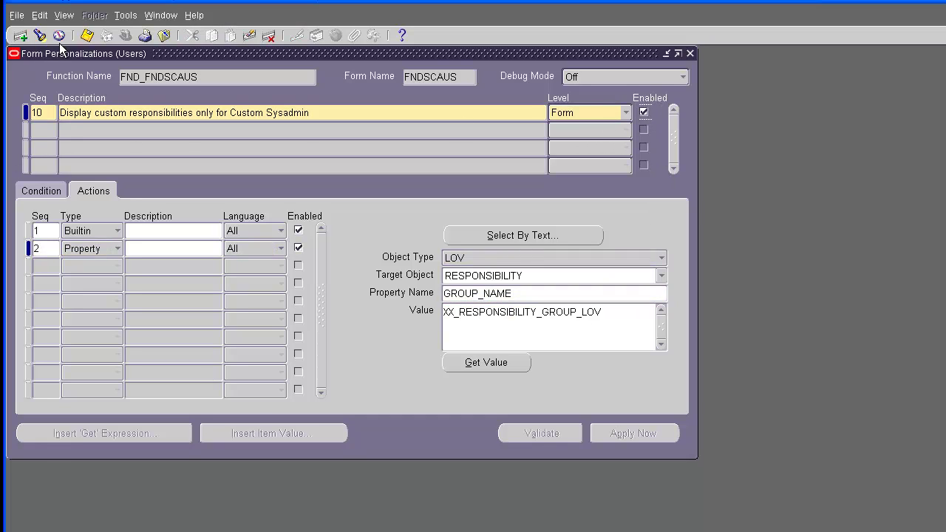
{"action": "left_click", "coordinate": [41, 191]}
{"action": "left_click", "coordinate": [254, 345]}
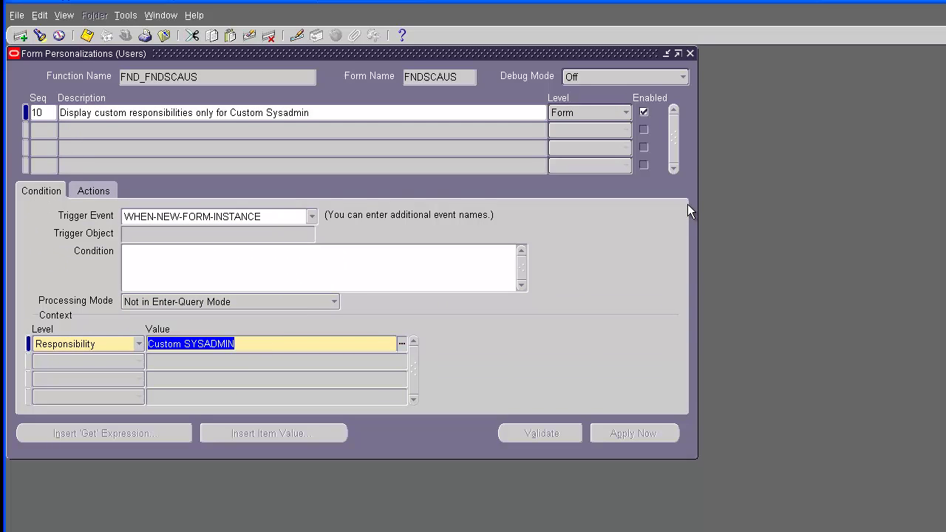
{"action": "left_click", "coordinate": [691, 54]}
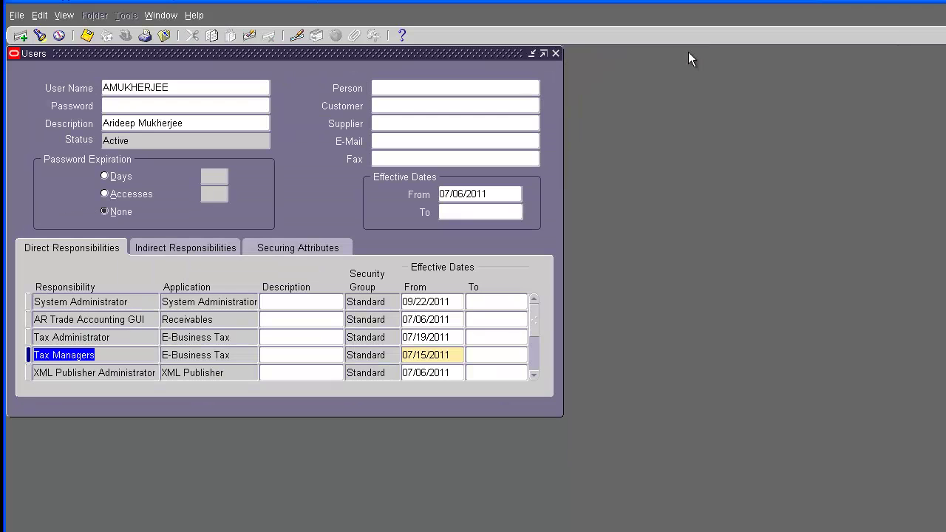
Step: Reopen the Define Users form and query the user by user name
{"action": "left_click", "coordinate": [555, 53]}
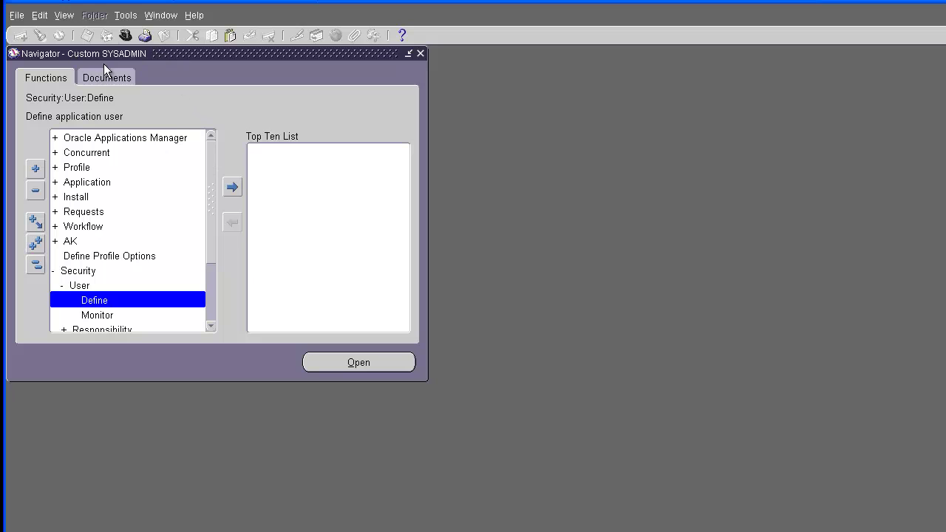
{"action": "double_click", "coordinate": [116, 299]}
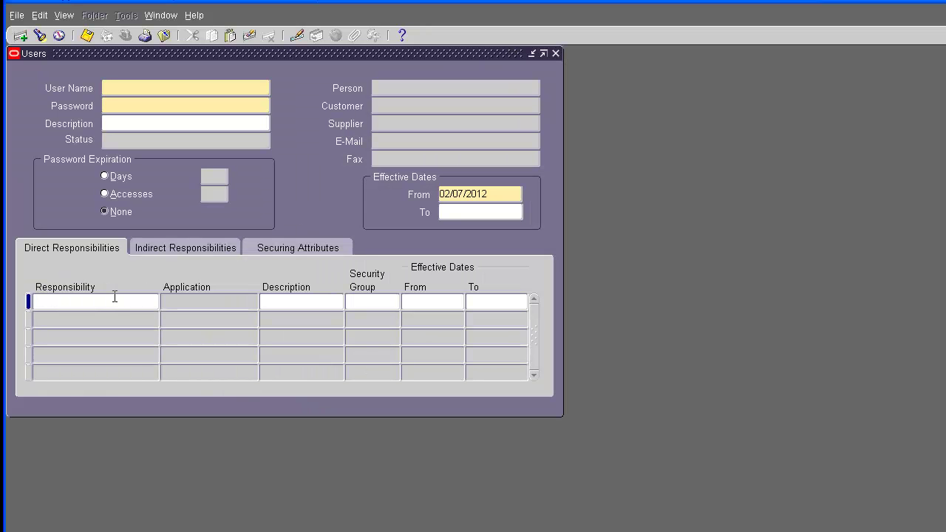
{"action": "key", "text": "F11"}
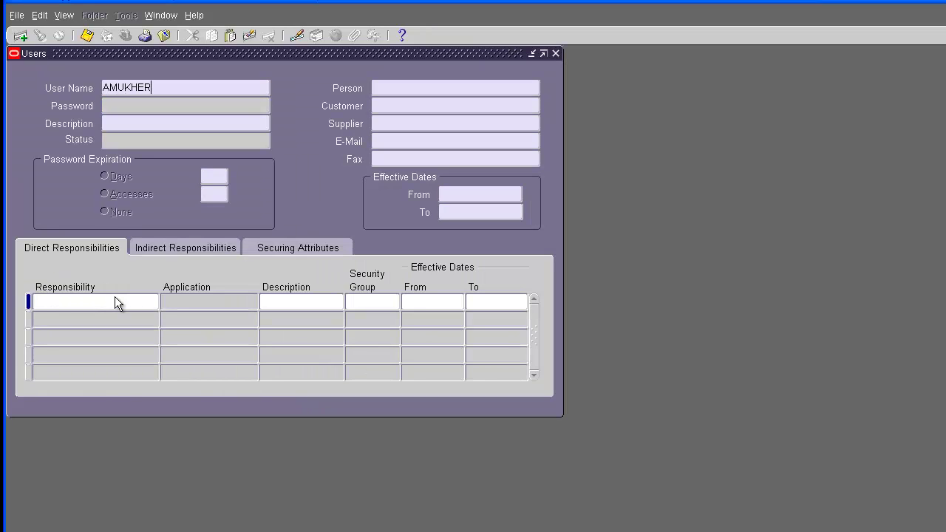
{"action": "key", "text": "ctrl+F11"}
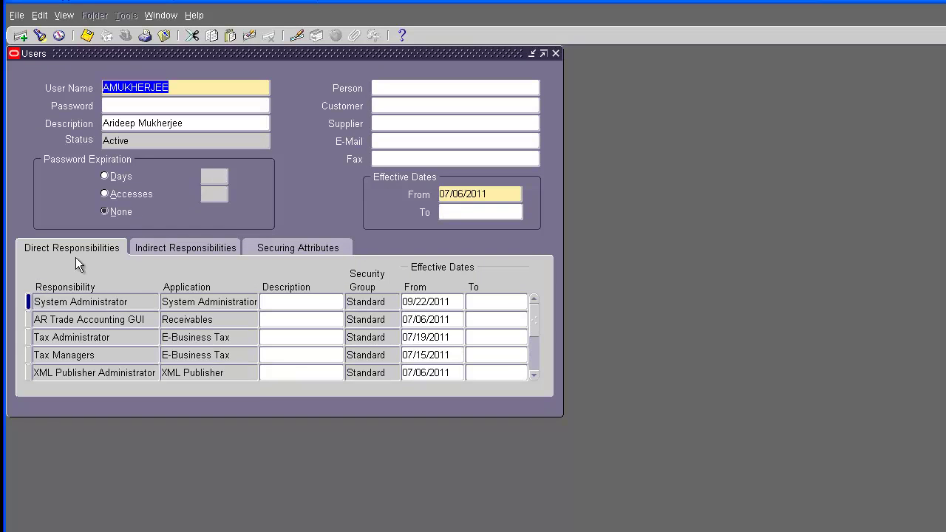
{"action": "left_click", "coordinate": [131, 300]}
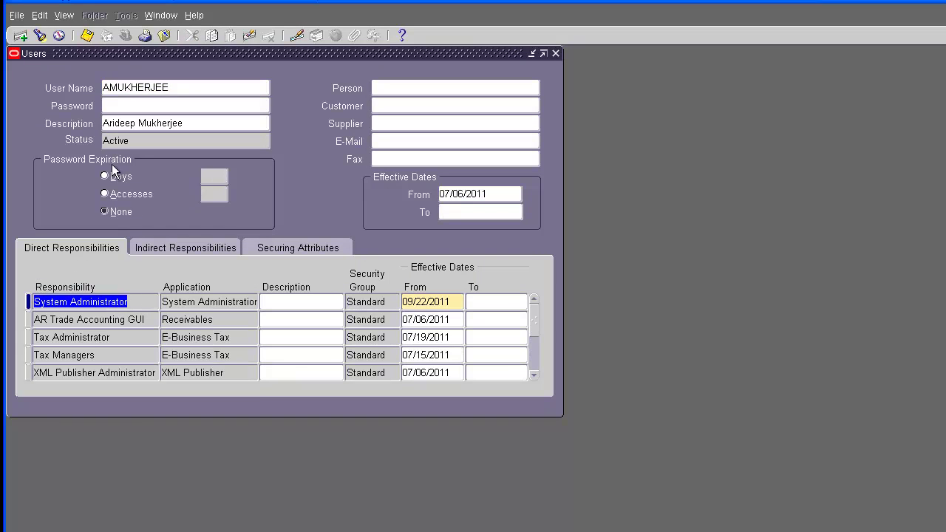
Step: Add a responsibility row, search the lookup with CC%, then cancel and discard the row
{"action": "left_click", "coordinate": [20, 34]}
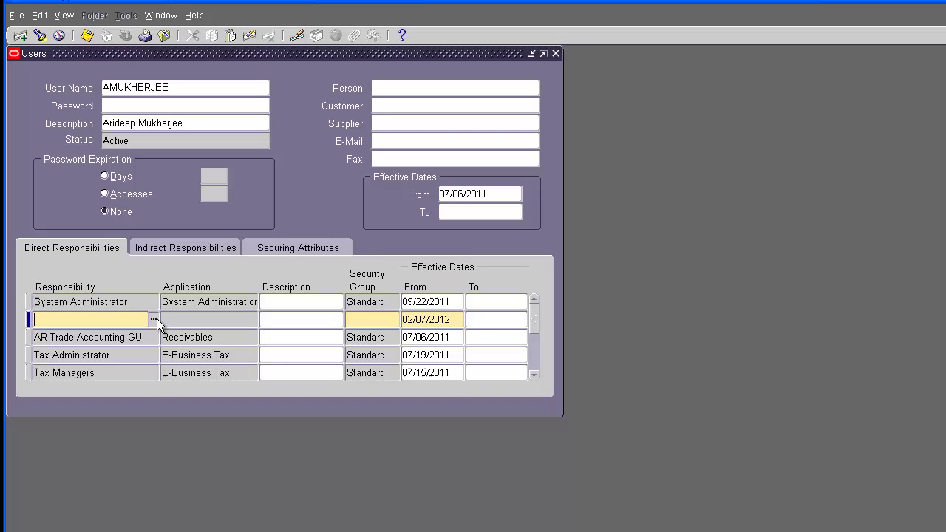
{"action": "left_click", "coordinate": [155, 320]}
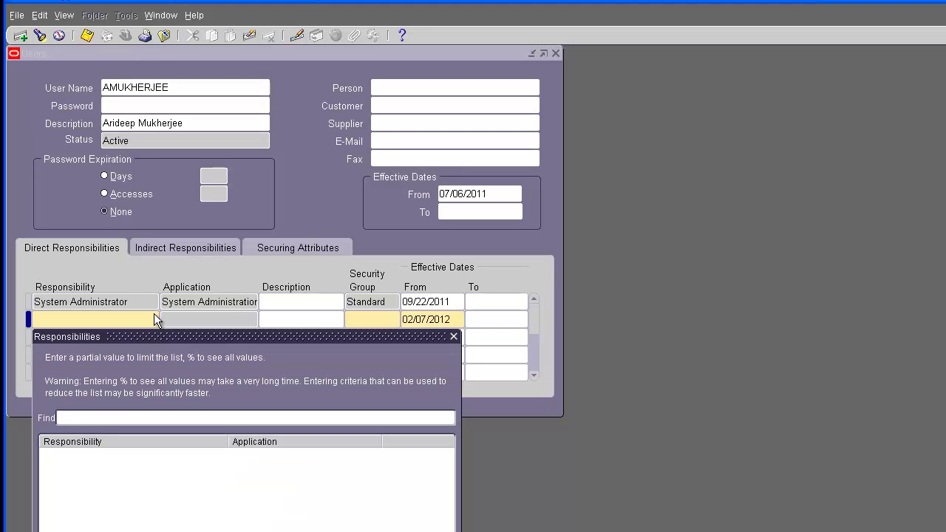
{"action": "type", "text": "CC%"}
{"action": "key", "text": "Return"}
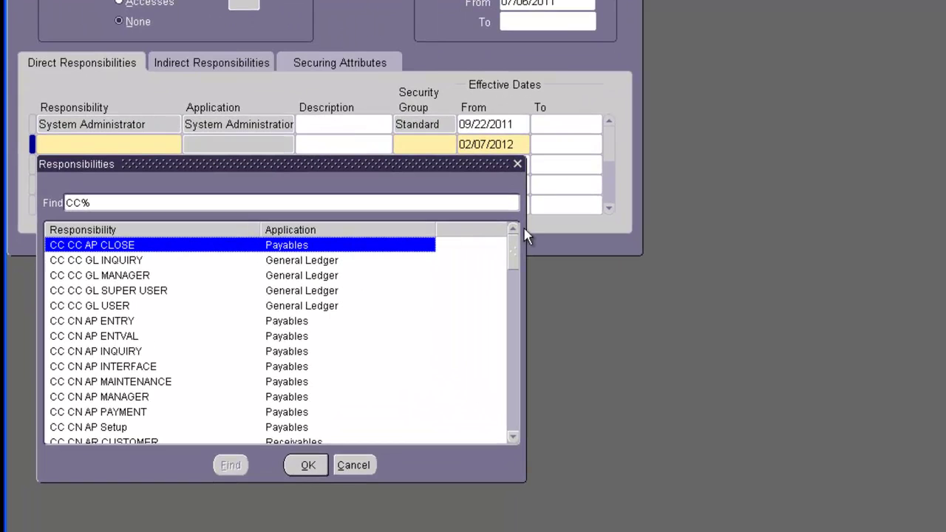
{"action": "left_click_drag", "start_coordinate": [518, 243], "coordinate": [527, 415]}
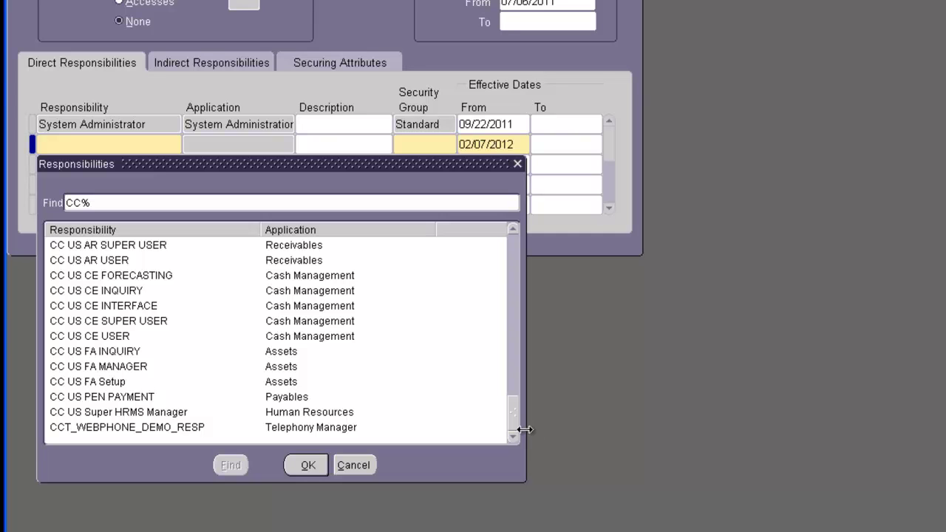
{"action": "left_click", "coordinate": [362, 466]}
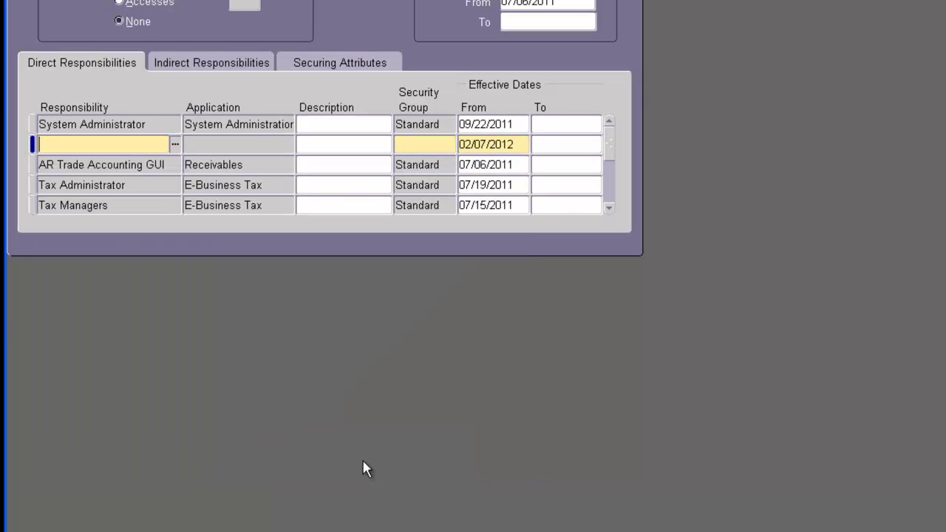
{"action": "left_click", "coordinate": [246, 40]}
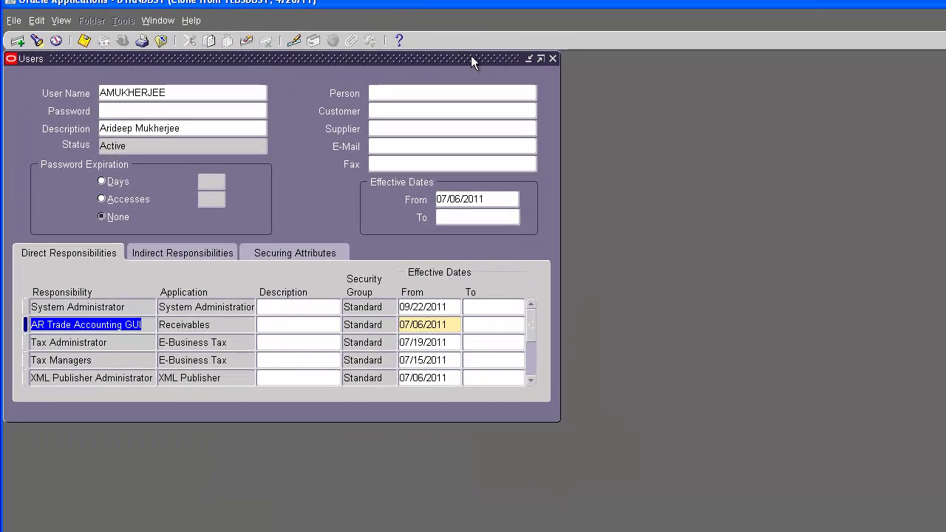
Step: Switch to the System Administrator responsibility and open Security > User > Define
{"action": "left_click", "coordinate": [553, 58]}
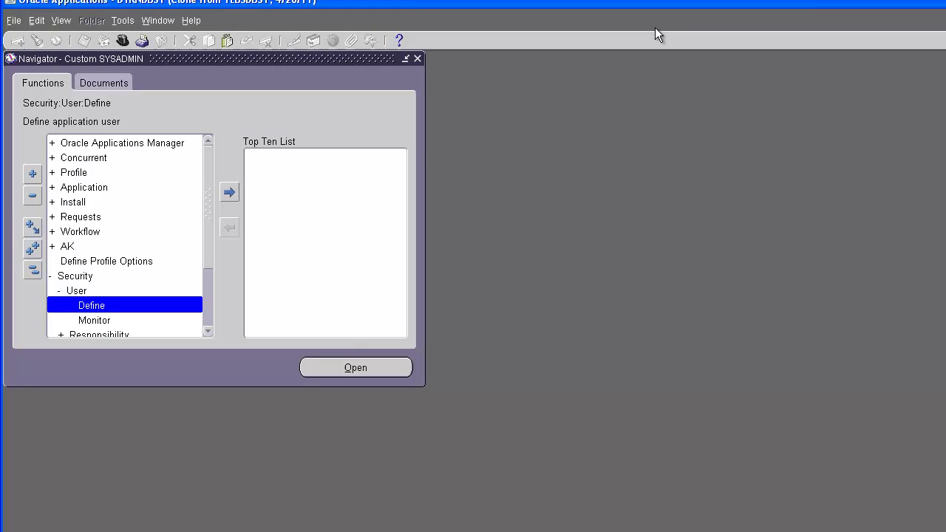
{"action": "left_click", "coordinate": [123, 41]}
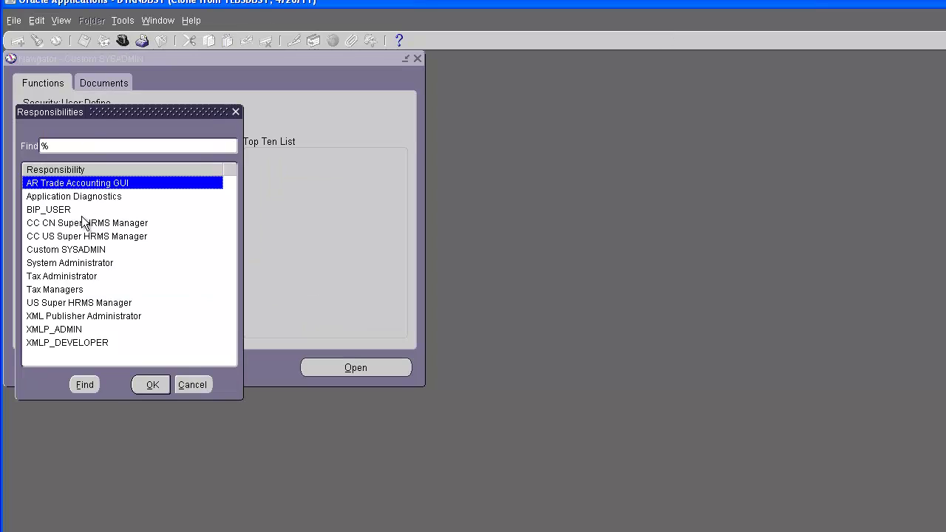
{"action": "double_click", "coordinate": [82, 262]}
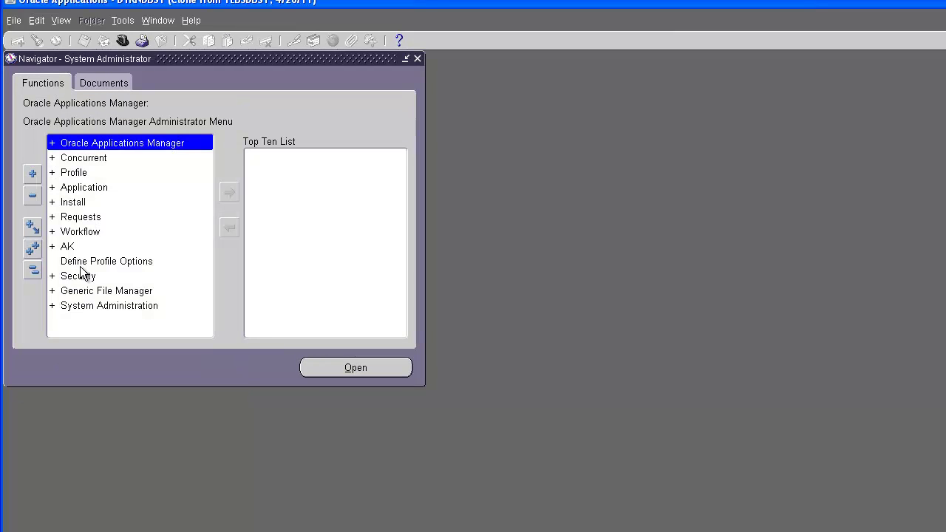
{"action": "double_click", "coordinate": [79, 276]}
{"action": "double_click", "coordinate": [80, 290]}
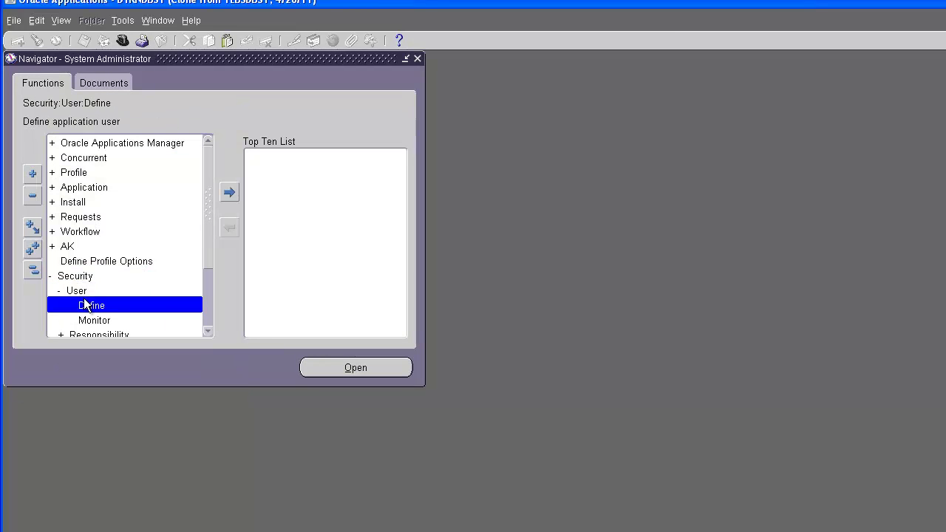
{"action": "double_click", "coordinate": [86, 303]}
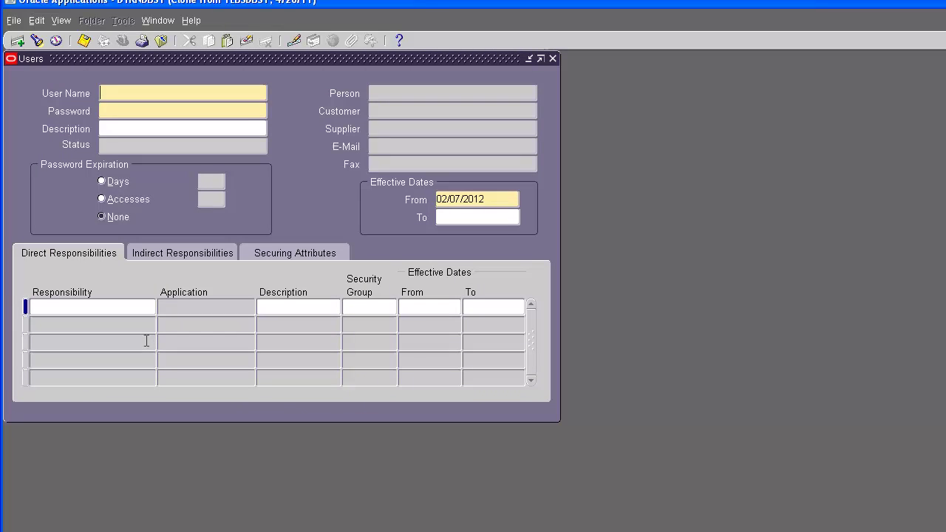
Step: Query the user, add a responsibility row, and search the lookup with %
{"action": "key", "text": "F11"}
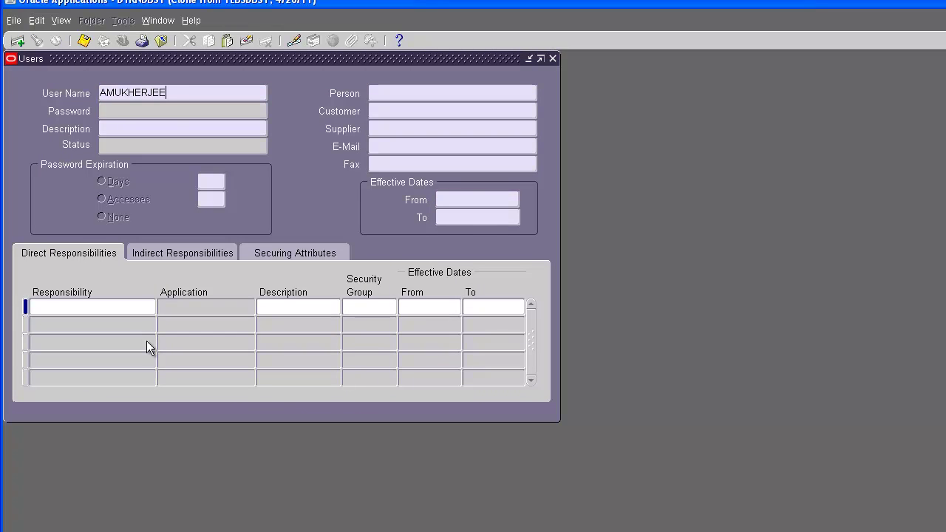
{"action": "left_click", "coordinate": [128, 321]}
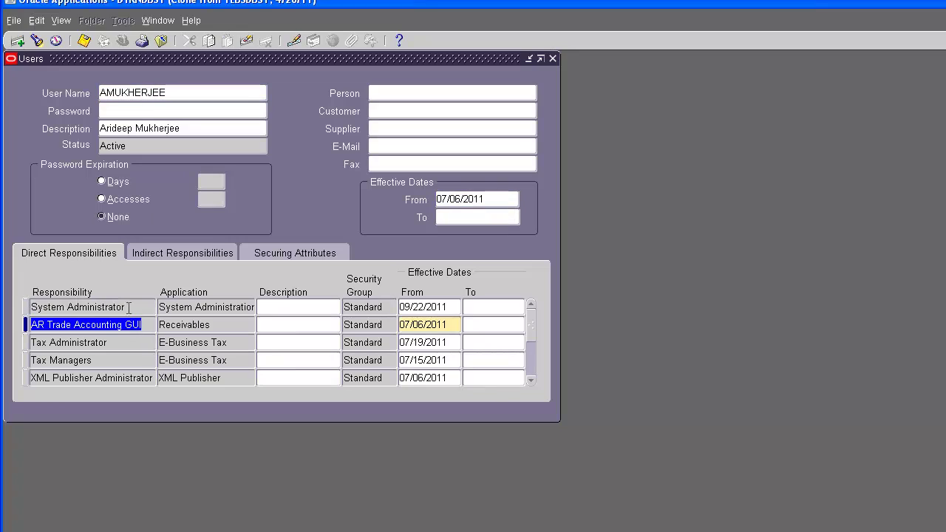
{"action": "left_click", "coordinate": [17, 40]}
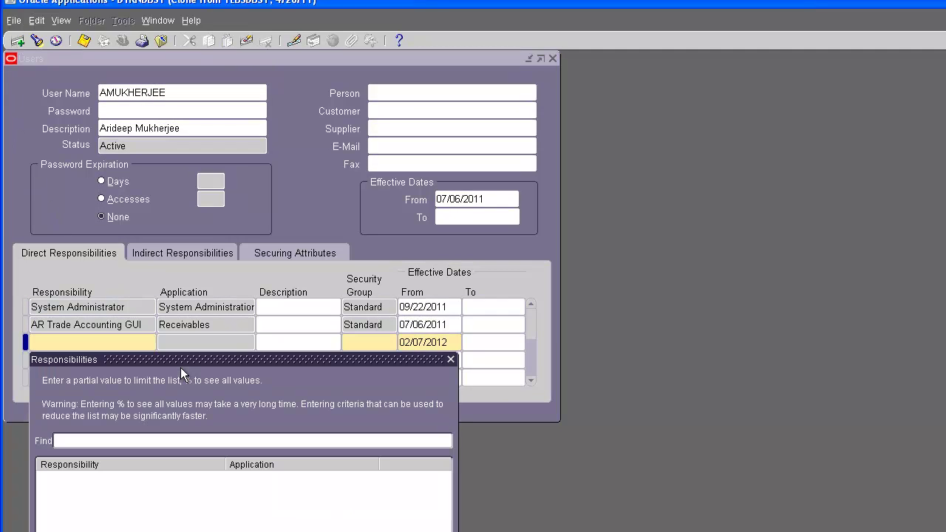
{"action": "type", "text": "%"}
{"action": "key", "text": "Return"}
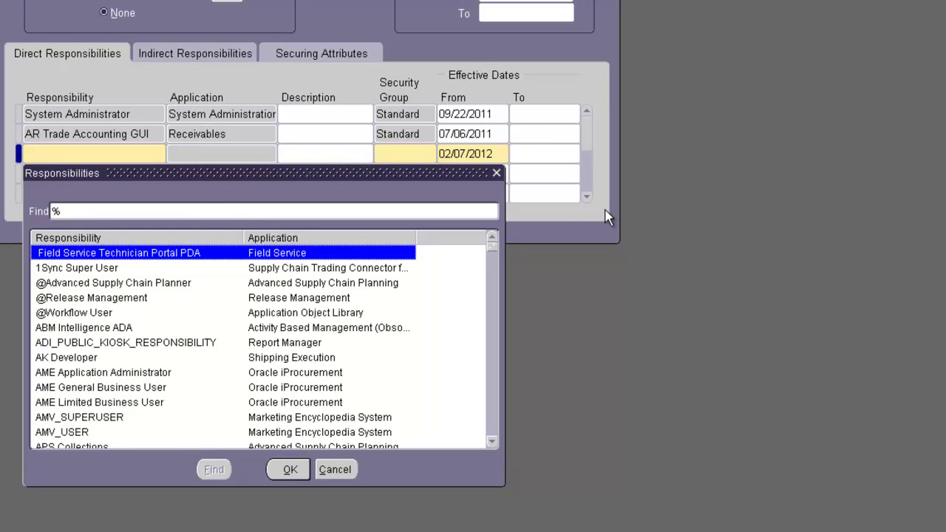
{"action": "left_click_drag", "start_coordinate": [490, 248], "coordinate": [491, 260]}
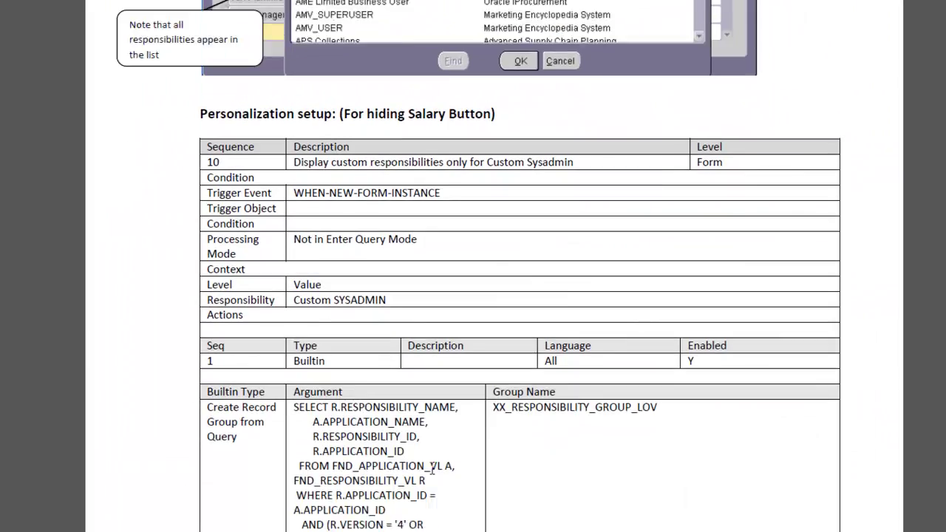
Step: Scroll the Word guide past the personalization tables to the Outcome section on page 18
{"action": "scroll", "coordinate": [433, 473], "scroll_direction": "down", "scroll_amount": 8}
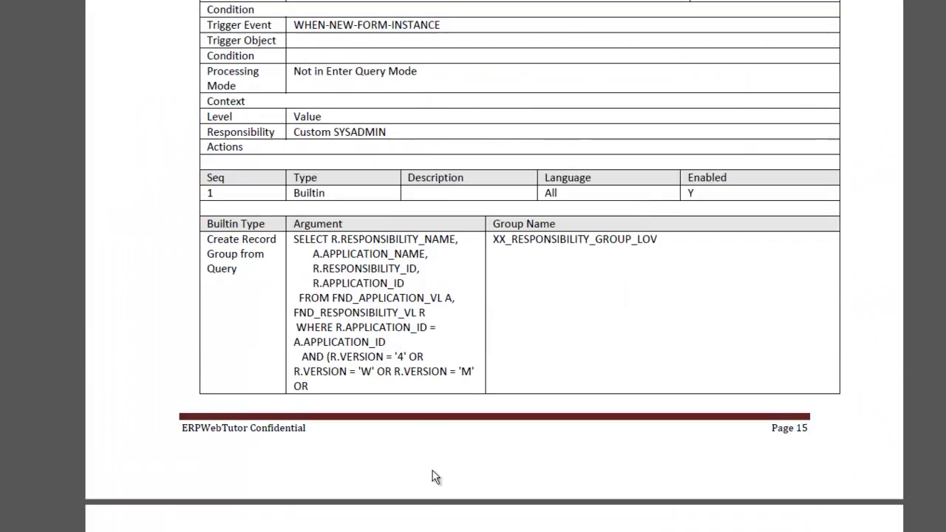
{"action": "scroll", "coordinate": [453, 479], "scroll_direction": "down", "scroll_amount": 5}
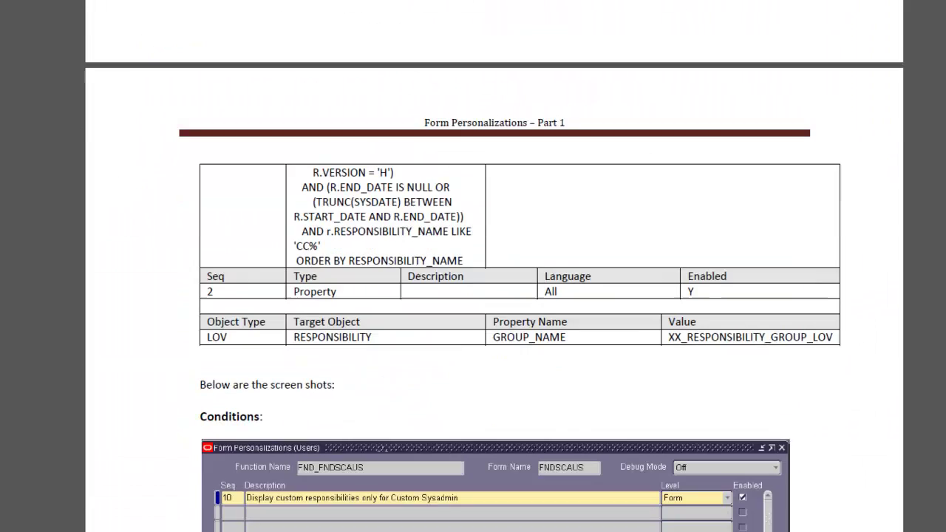
{"action": "scroll", "coordinate": [375, 438], "scroll_direction": "down", "scroll_amount": 6}
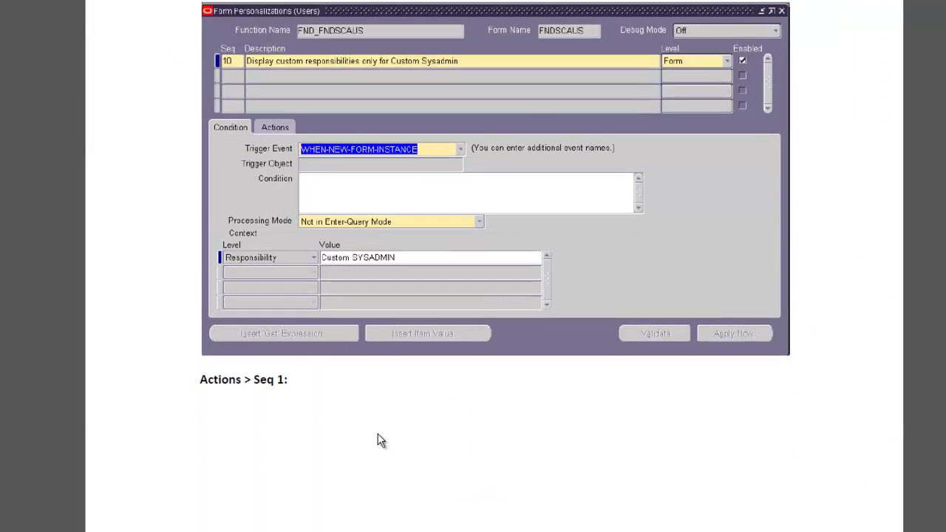
{"action": "scroll", "coordinate": [196, 502], "scroll_direction": "down", "scroll_amount": 4}
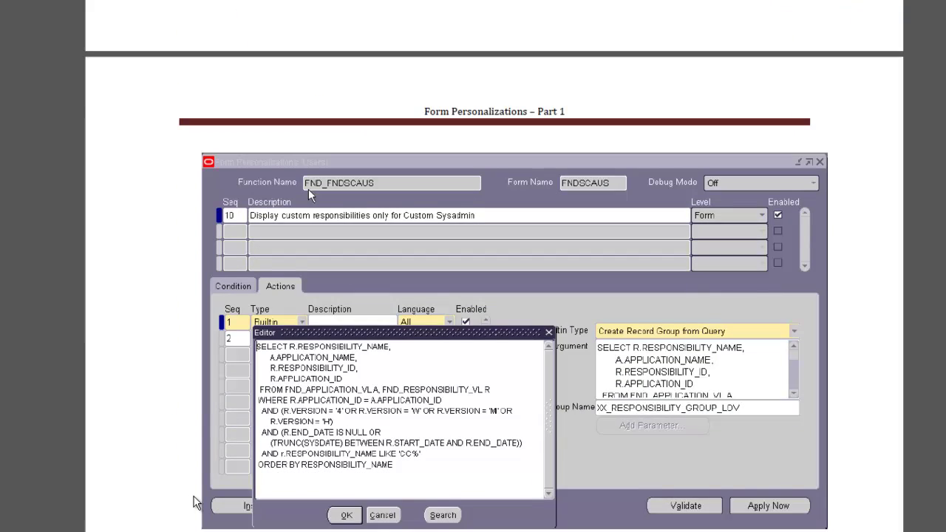
{"action": "scroll", "coordinate": [196, 503], "scroll_direction": "down", "scroll_amount": 1}
{"action": "scroll", "coordinate": [186, 515], "scroll_direction": "down", "scroll_amount": 1}
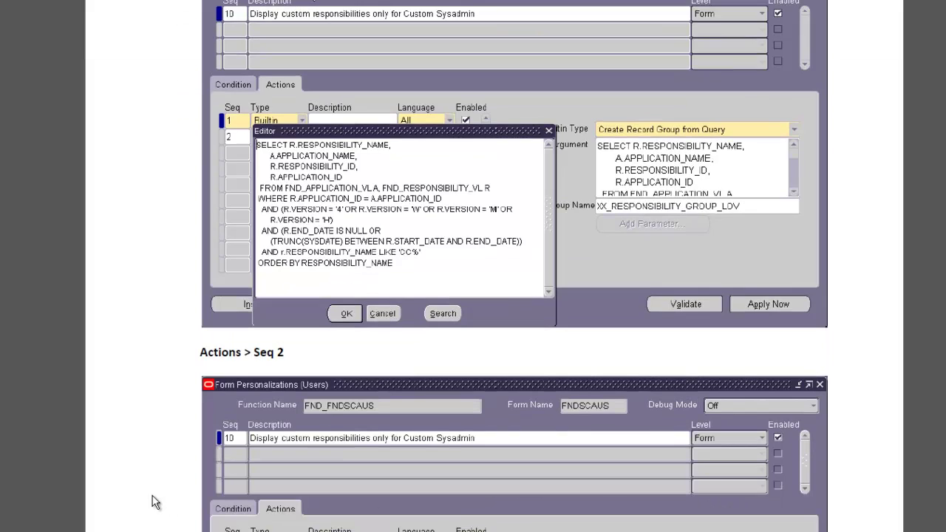
{"action": "scroll", "coordinate": [154, 502], "scroll_direction": "down", "scroll_amount": 6}
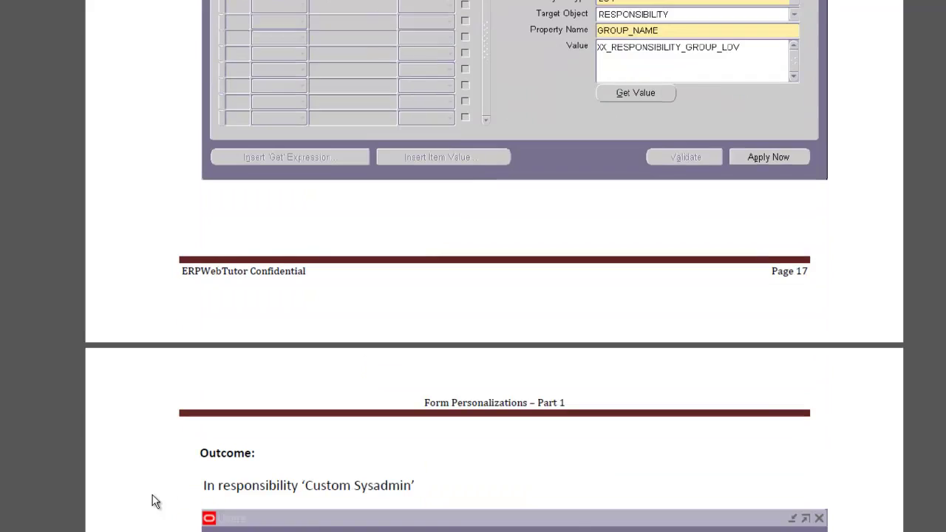
{"action": "scroll", "coordinate": [153, 502], "scroll_direction": "down", "scroll_amount": 3}
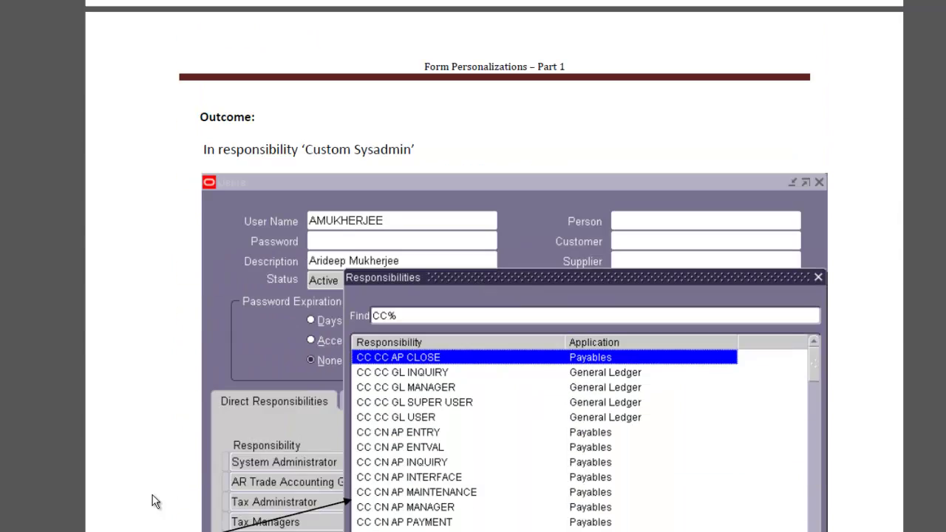
{"action": "scroll", "coordinate": [153, 502], "scroll_direction": "down", "scroll_amount": 1}
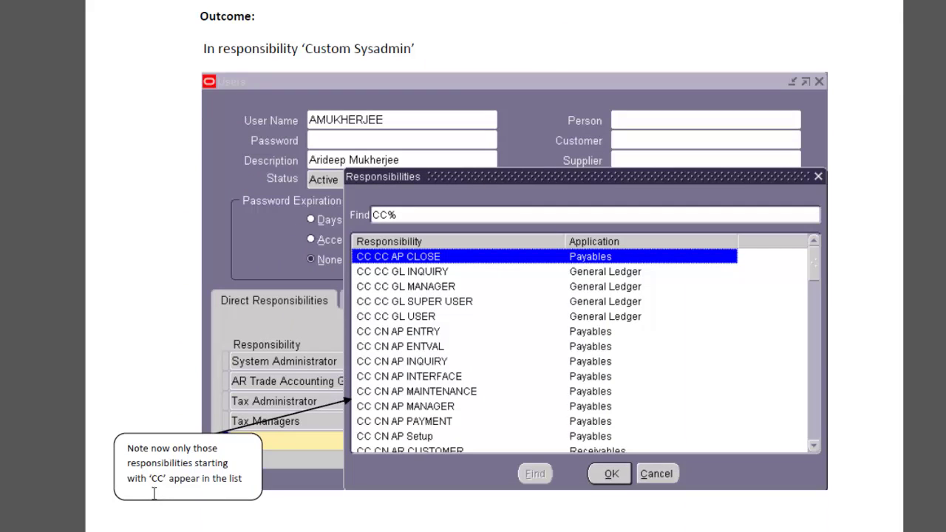